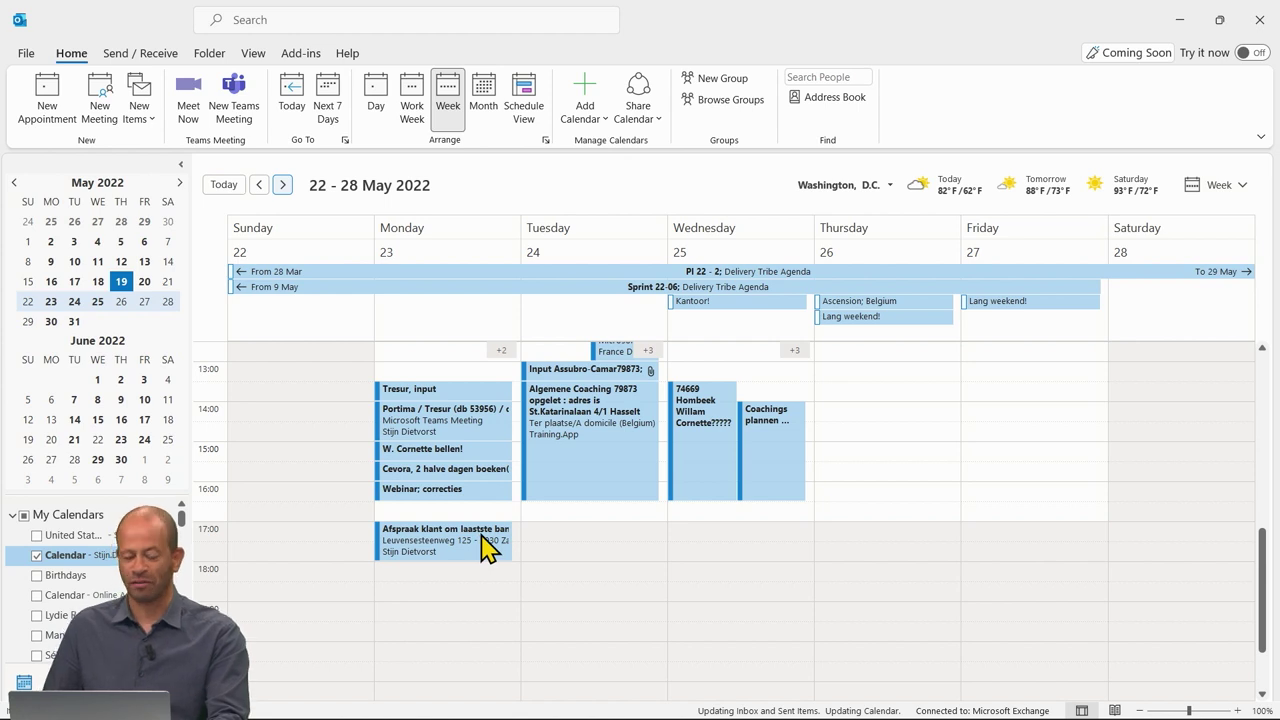
{"action": "scroll", "coordinate": [438, 566], "scroll_direction": "up", "scroll_amount": 2}
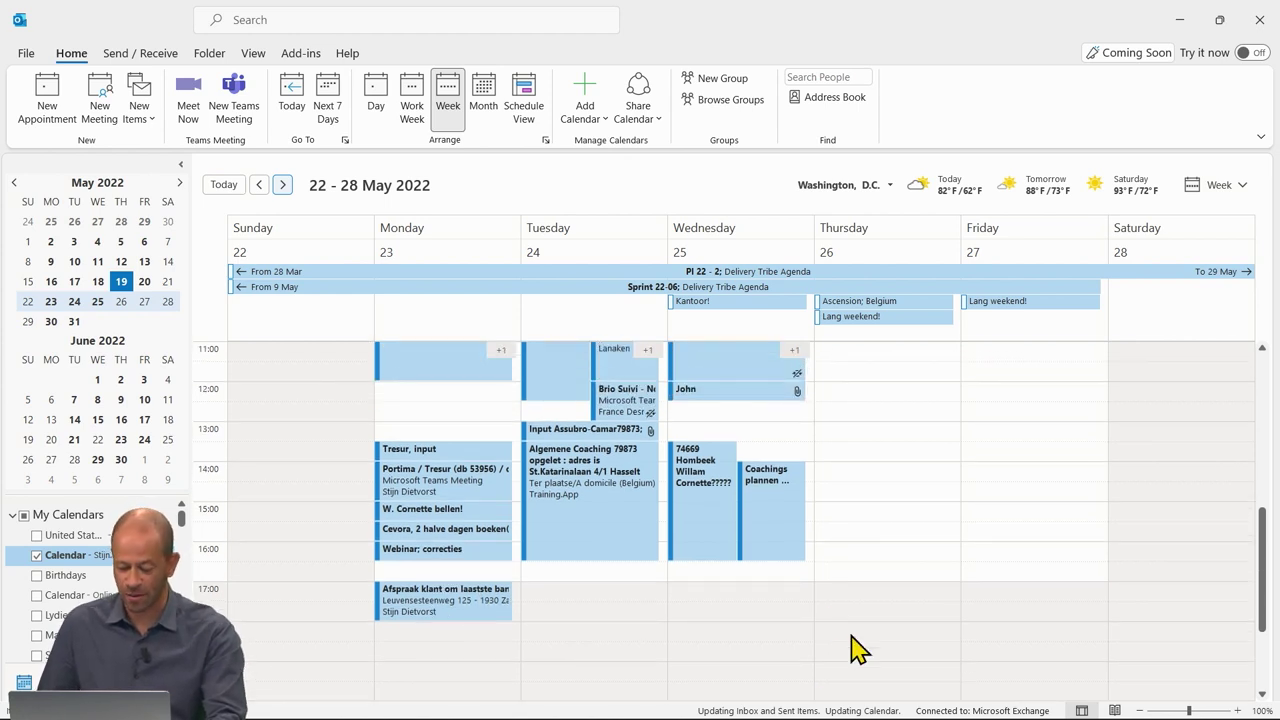
{"action": "mouse_move", "coordinate": [822, 716]}
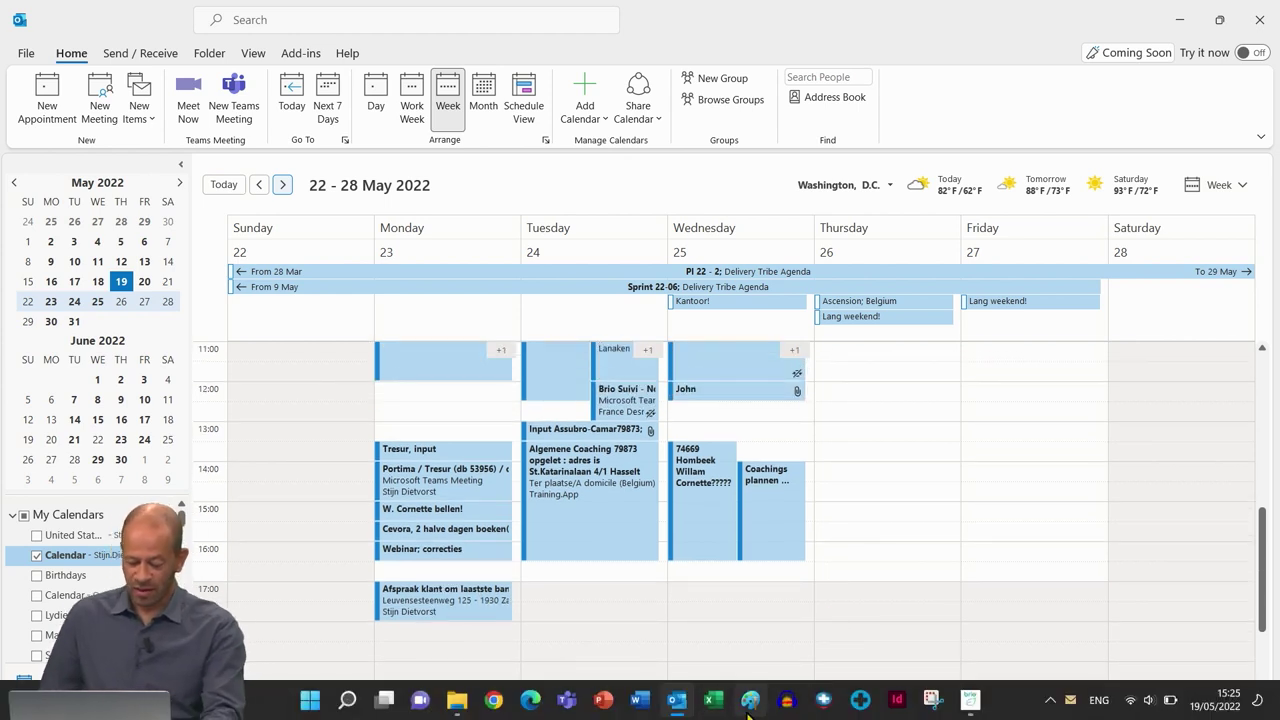
{"action": "left_click", "coordinate": [970, 698]}
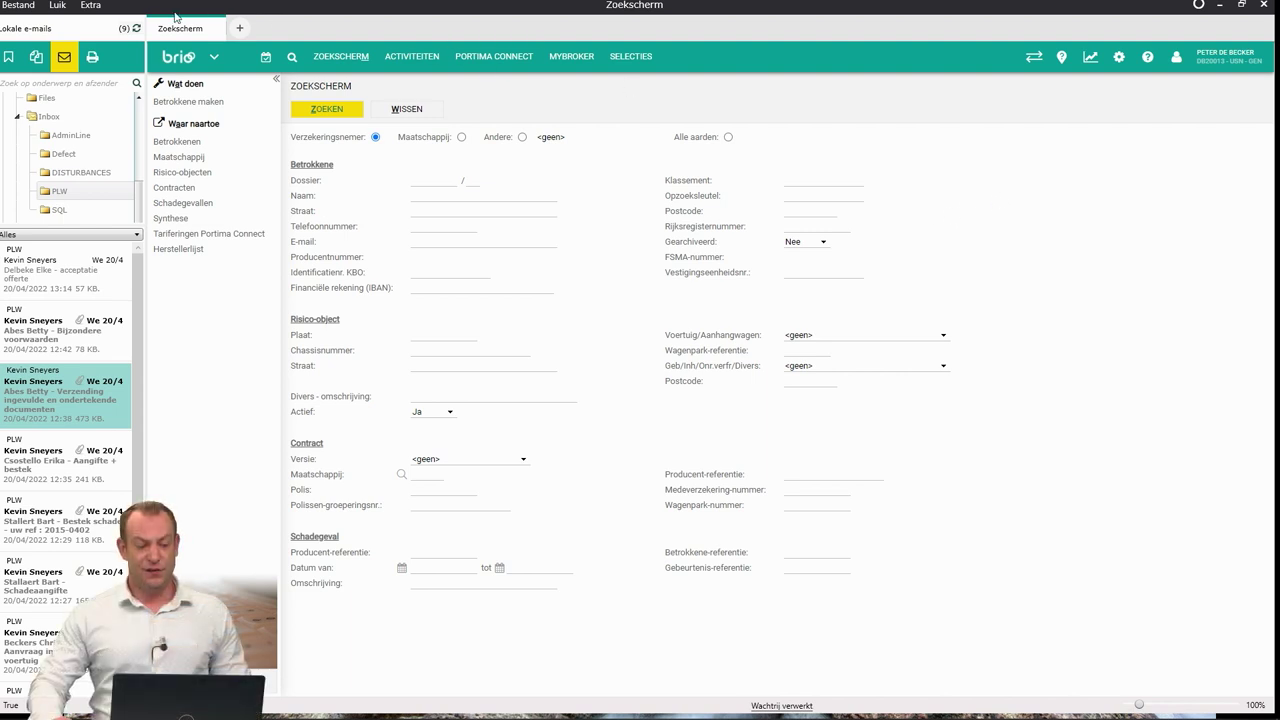
Review the PLW preferences for assigning e-mails and documents, and the actions available for the selected e-mail.
{"action": "left_click", "coordinate": [91, 5]}
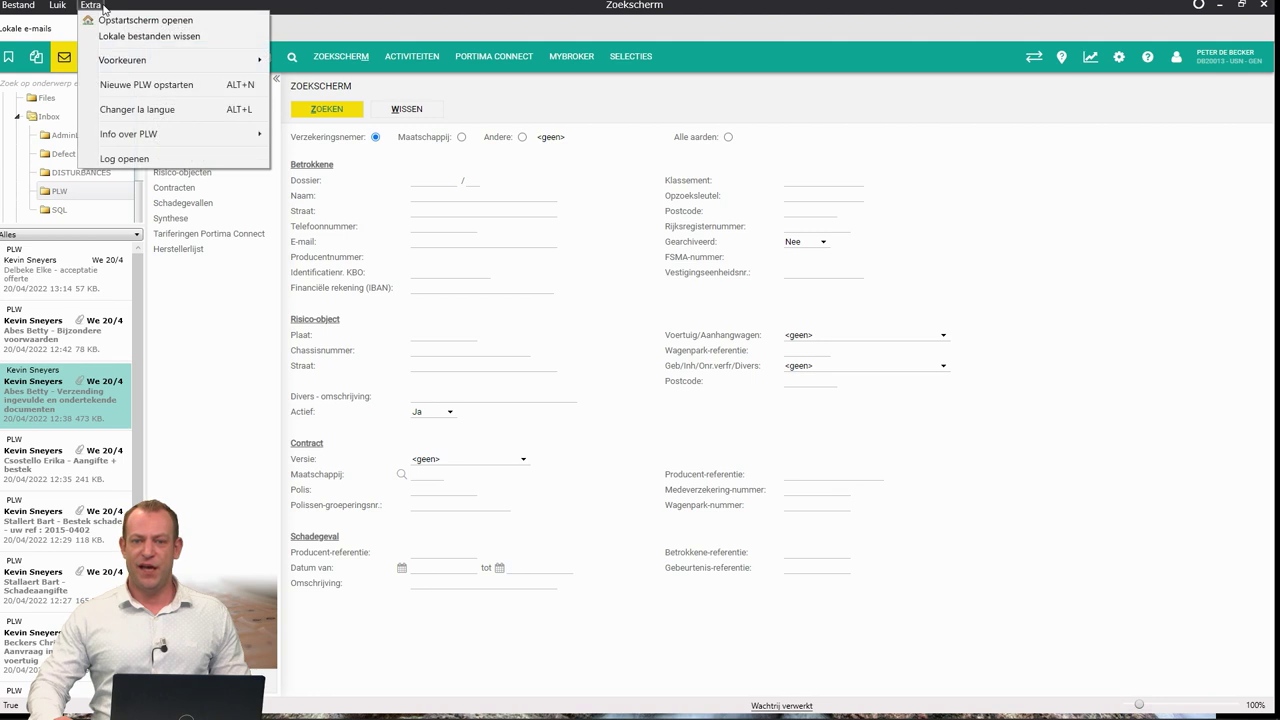
{"action": "mouse_move", "coordinate": [140, 62]}
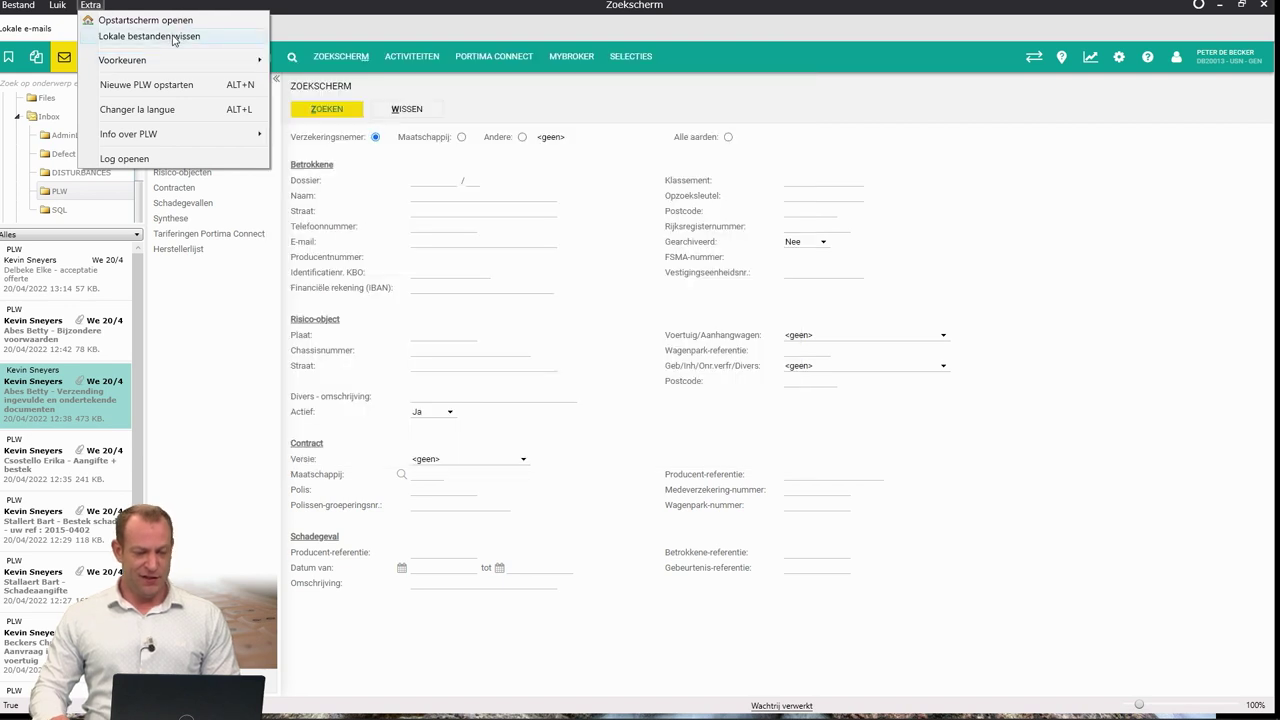
{"action": "mouse_move", "coordinate": [190, 60]}
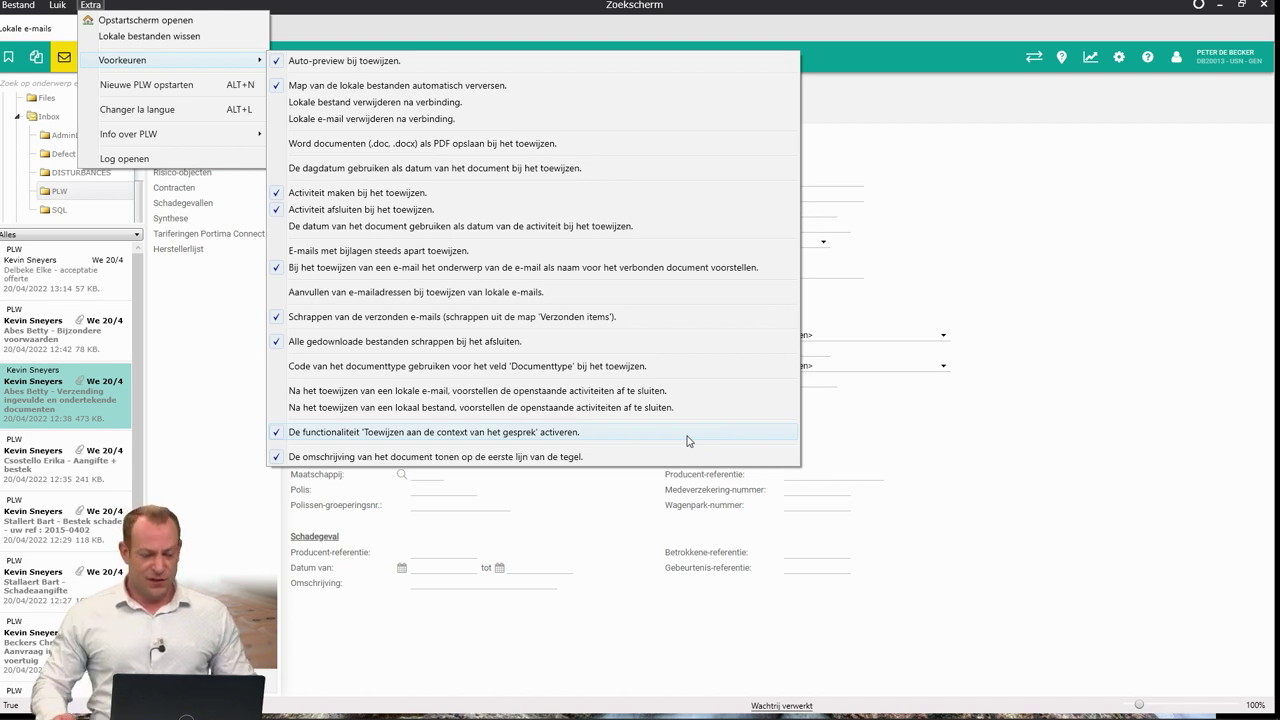
{"action": "right_click", "coordinate": [30, 375]}
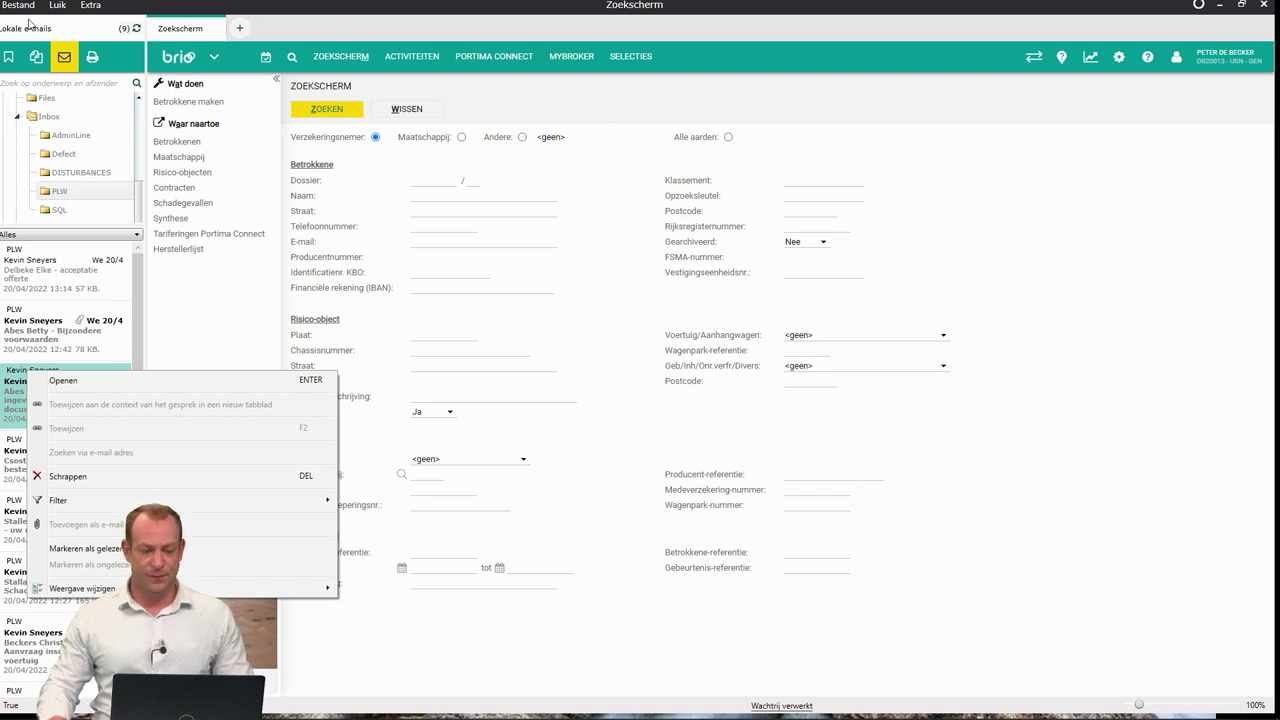
{"action": "left_click", "coordinate": [90, 7]}
{"action": "mouse_move", "coordinate": [150, 60]}
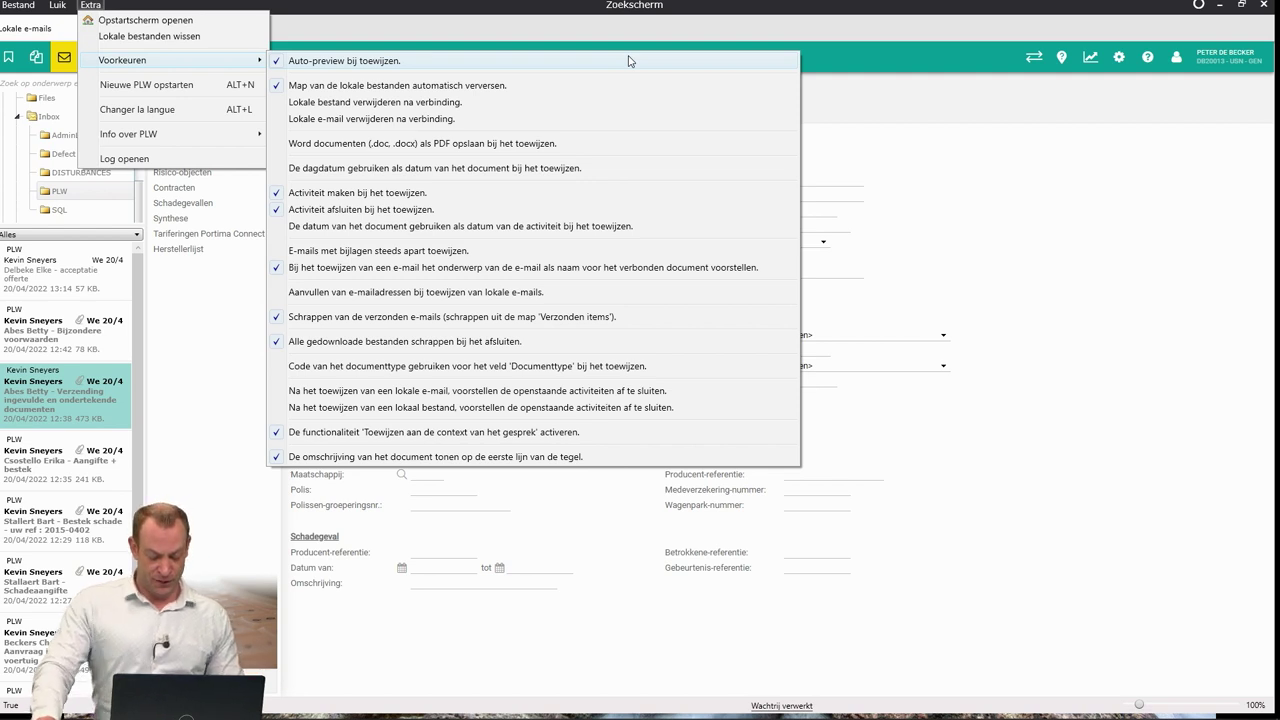
{"action": "left_click", "coordinate": [550, 26]}
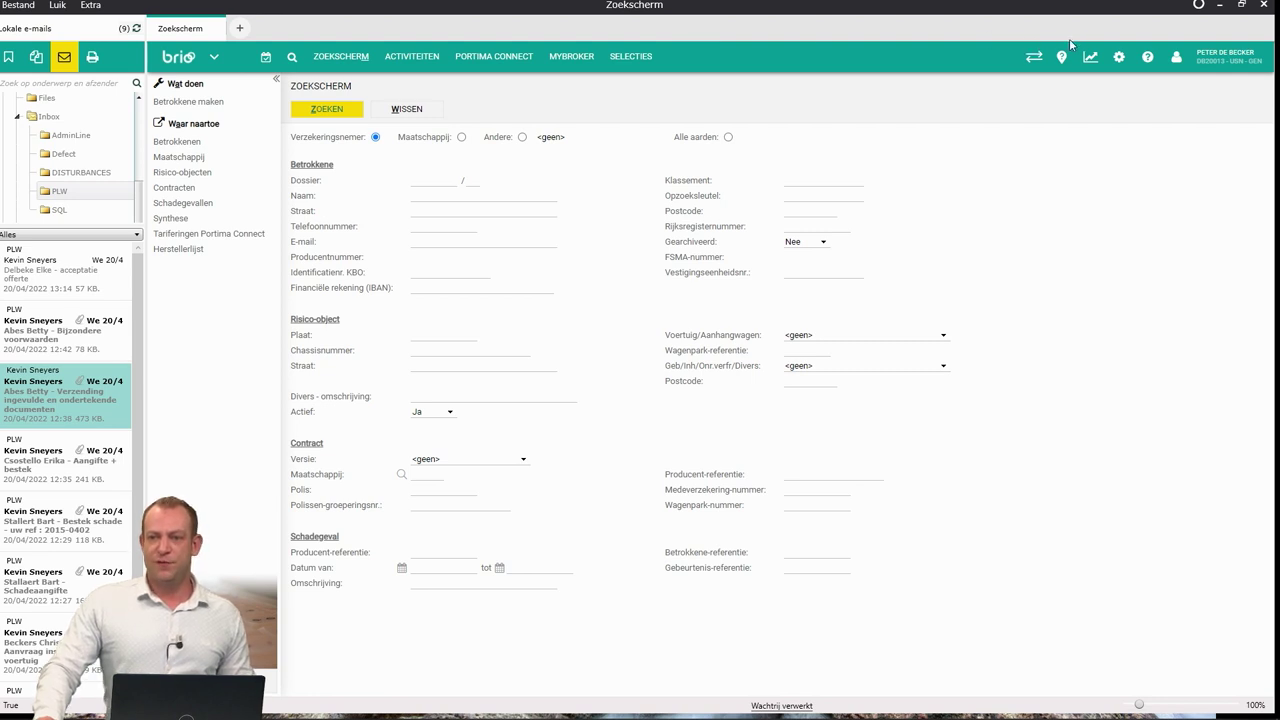
Find broker table 973 in the broker tables overview and open its standard descriptions for linked documents.
{"action": "left_click", "coordinate": [1120, 58]}
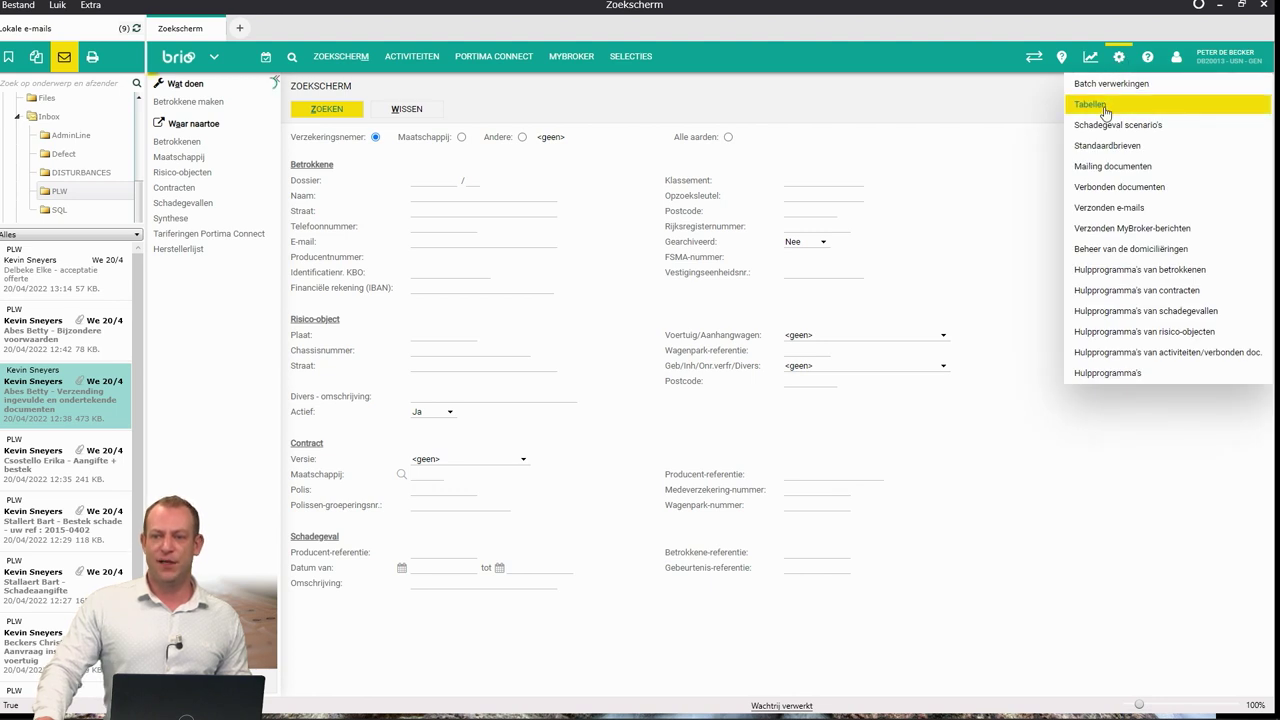
{"action": "left_click", "coordinate": [1100, 105]}
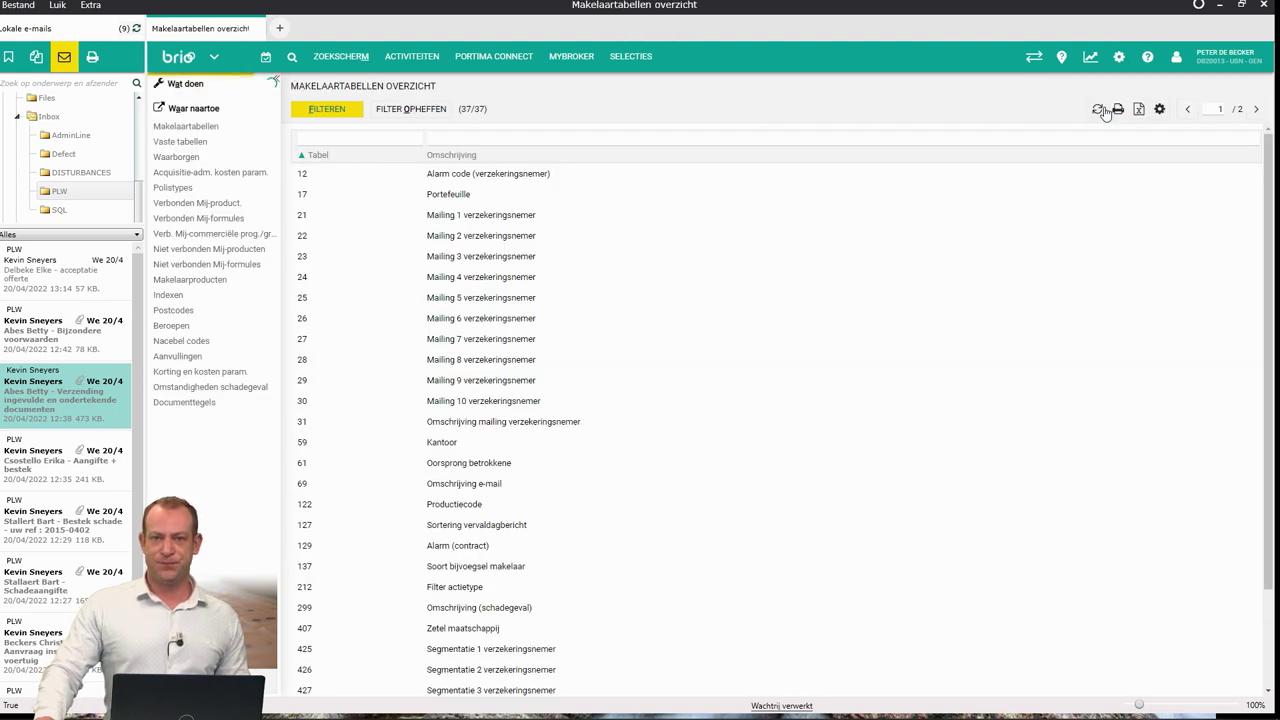
{"action": "left_click", "coordinate": [360, 140]}
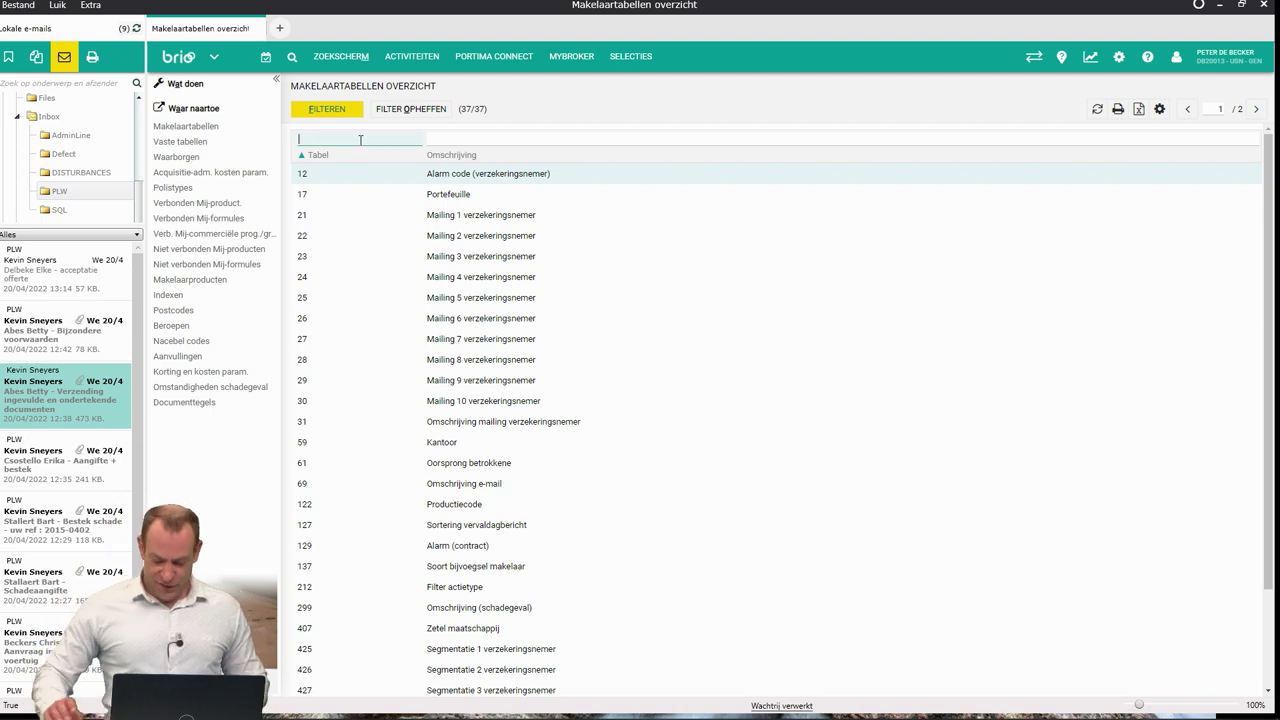
{"action": "type", "text": "973"}
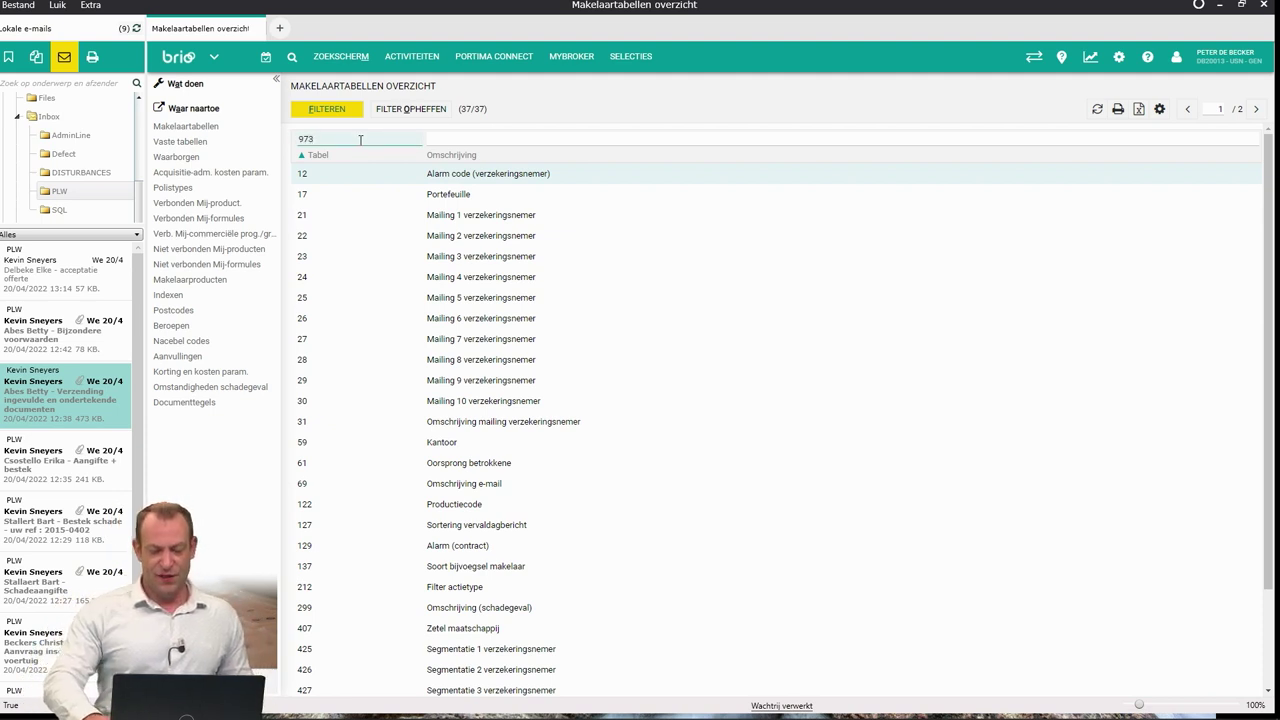
{"action": "key", "text": "Return"}
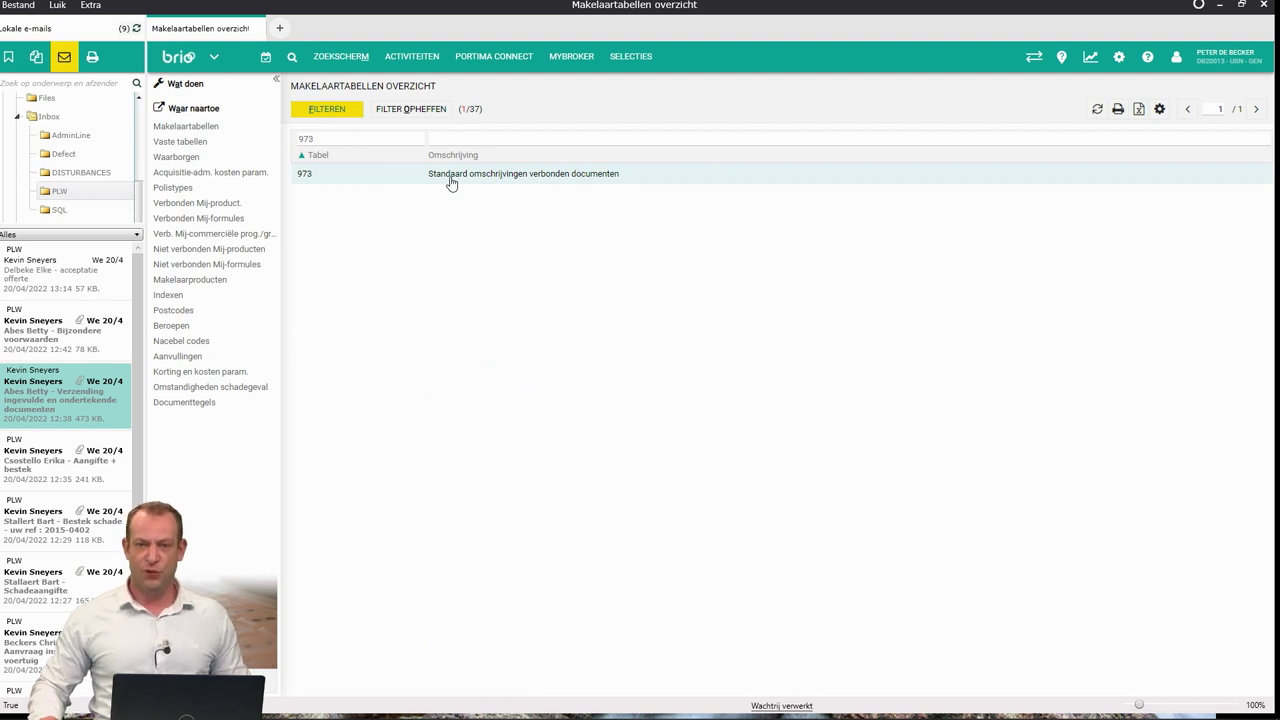
{"action": "double_click", "coordinate": [450, 175]}
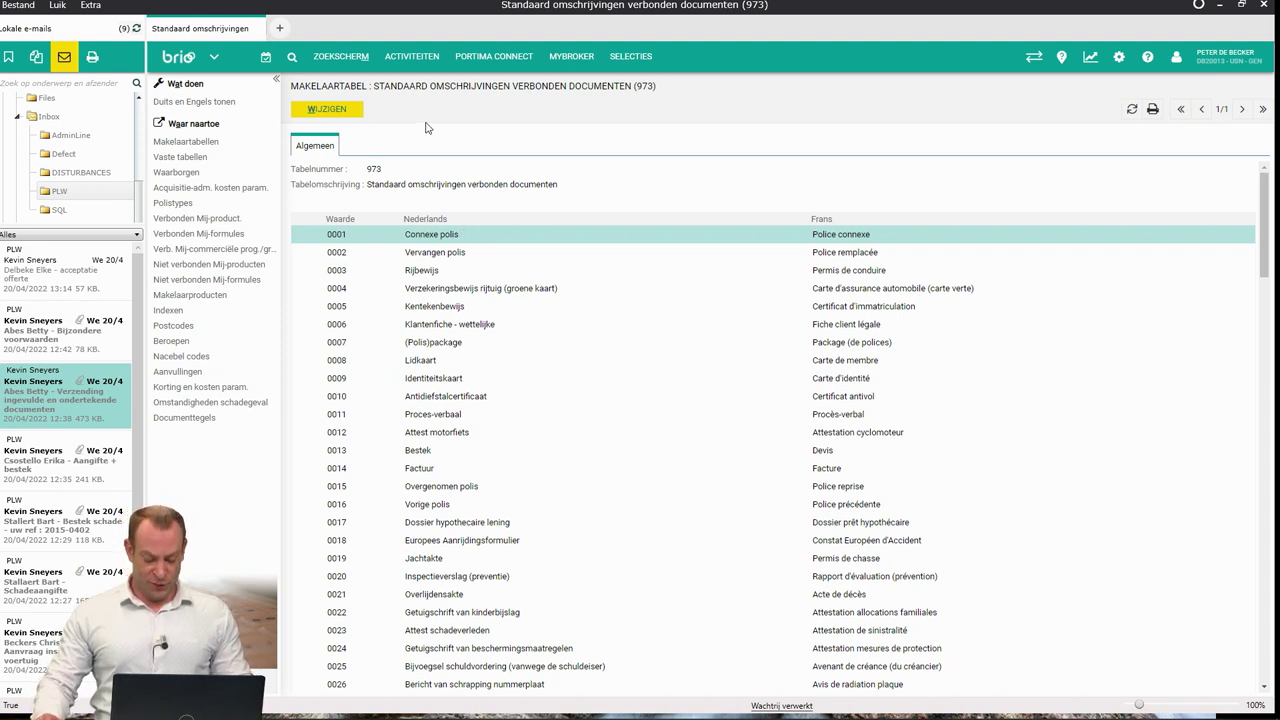
Put table 973 in edit mode and select the Dutch description of value 1006 near the end of the list.
{"action": "left_click", "coordinate": [356, 119]}
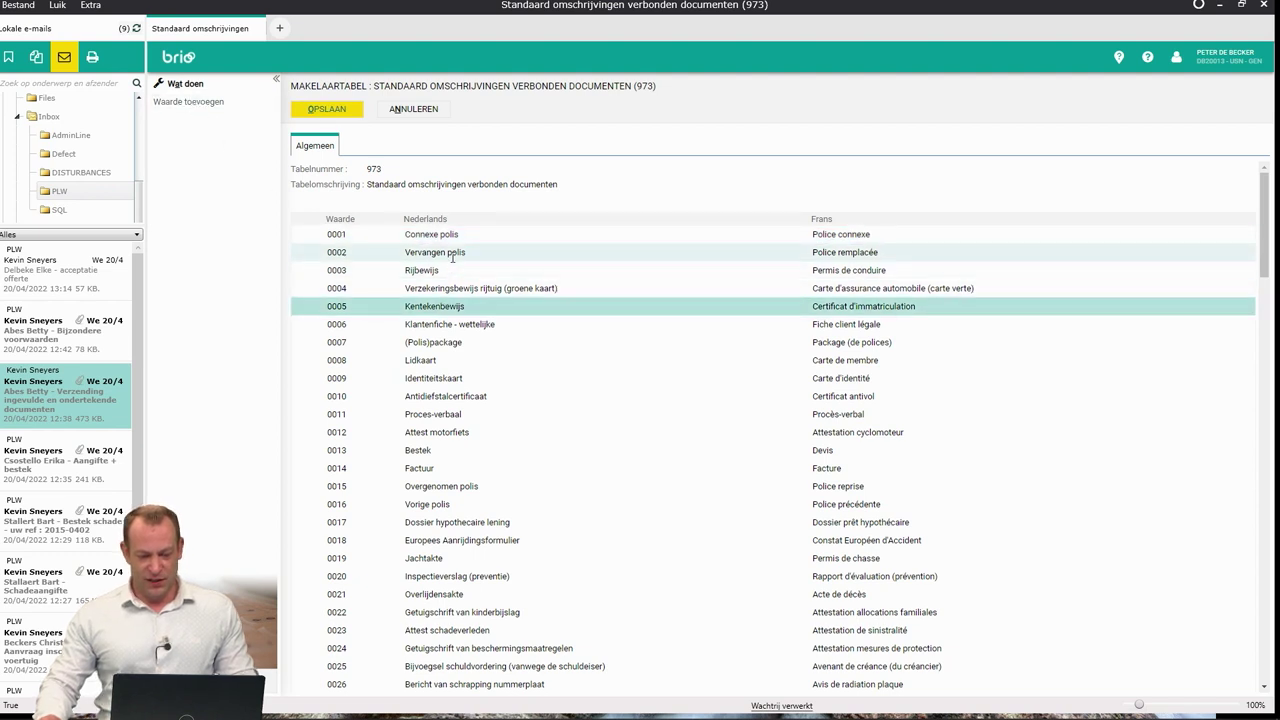
{"action": "left_click", "coordinate": [462, 362]}
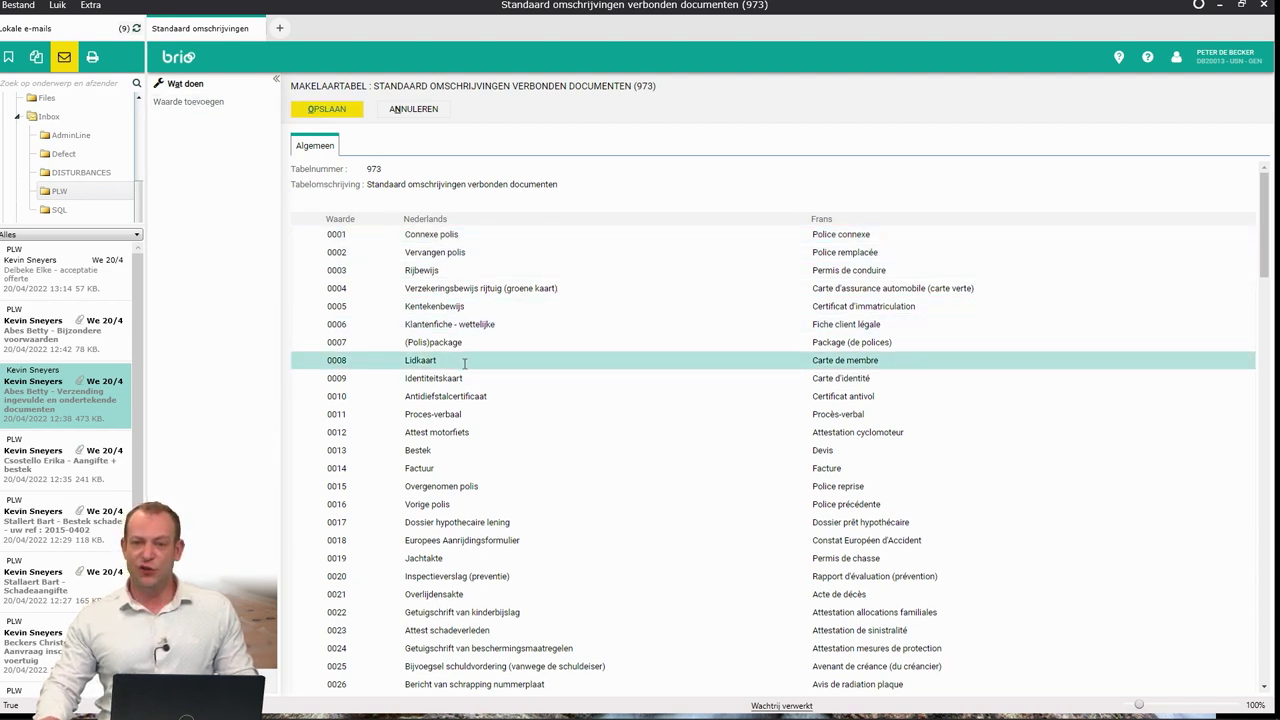
{"action": "scroll", "coordinate": [464, 374], "scroll_direction": "down", "scroll_amount": 10}
{"action": "scroll", "coordinate": [465, 384], "scroll_direction": "down", "scroll_amount": 9}
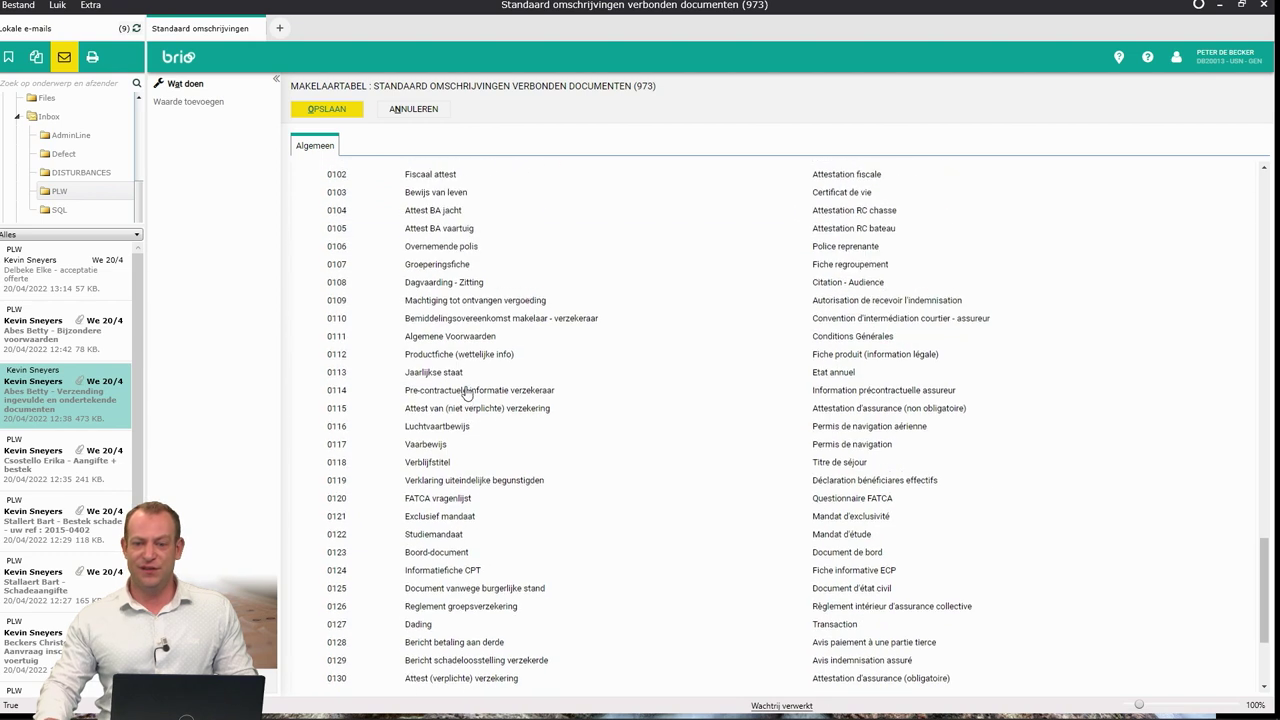
{"action": "left_click", "coordinate": [491, 592]}
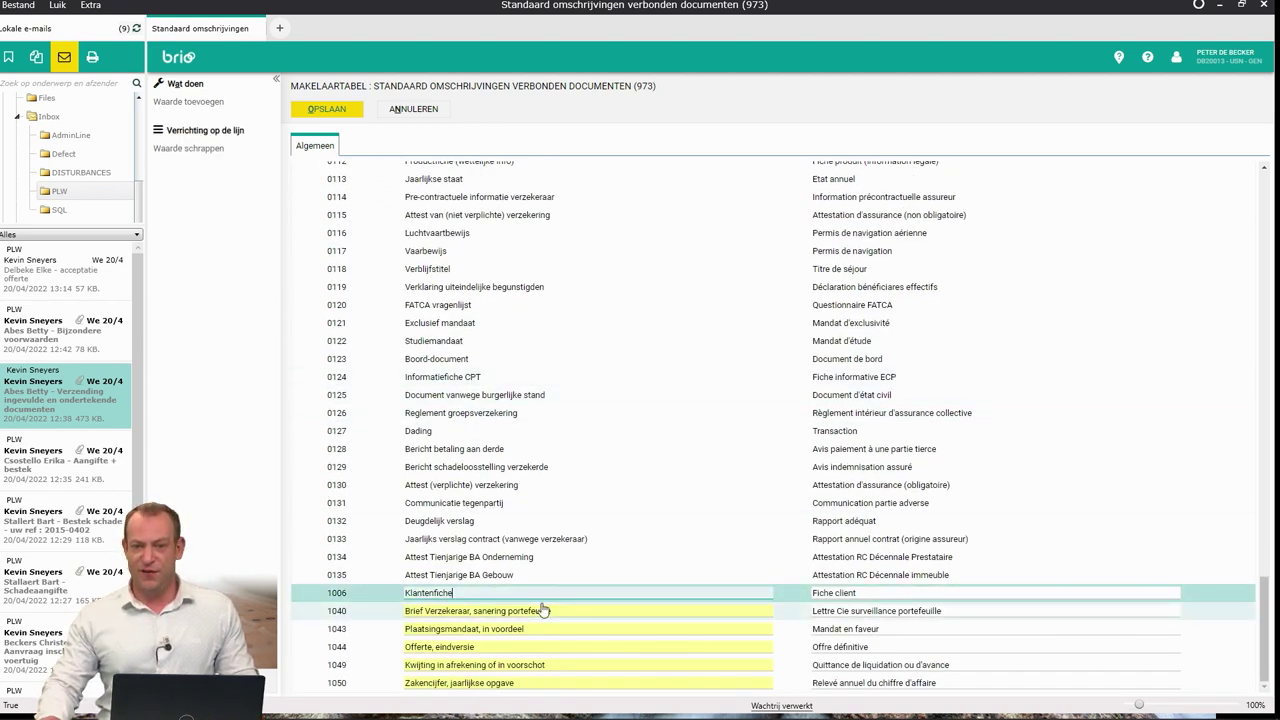
{"action": "key", "text": "ctrl+a"}
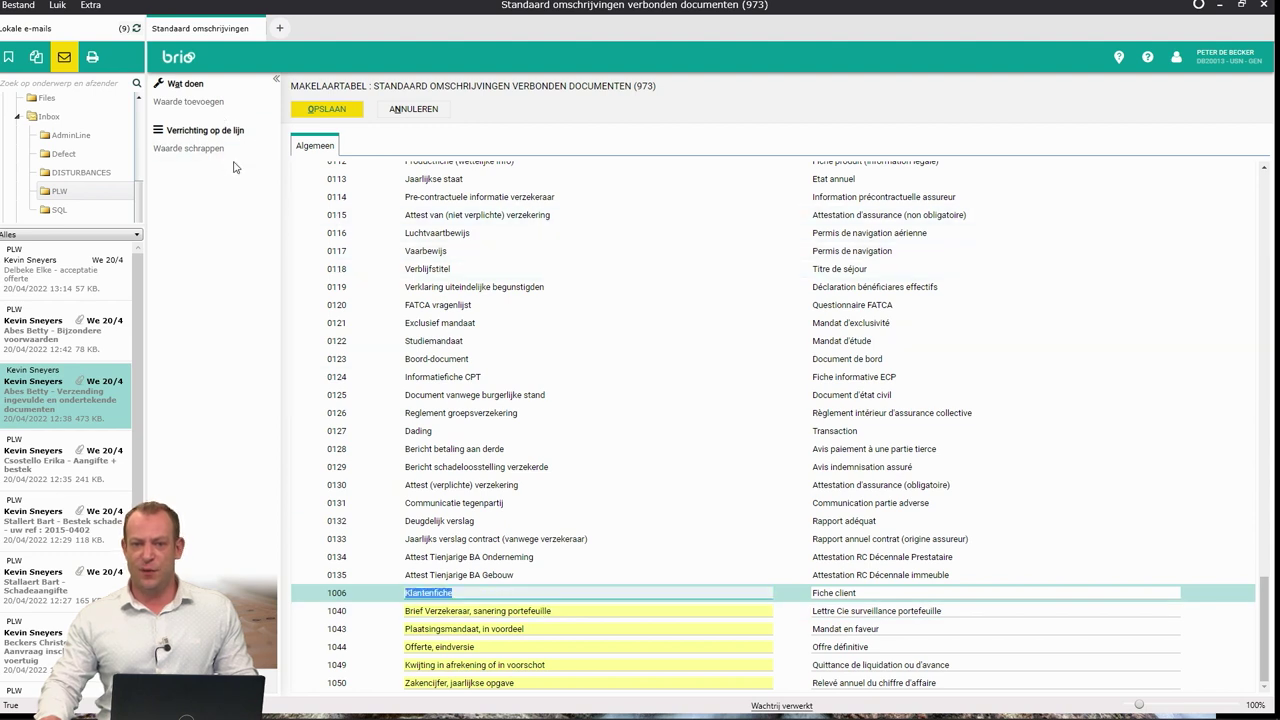
{"action": "scroll", "coordinate": [310, 200], "scroll_direction": "up", "scroll_amount": 2}
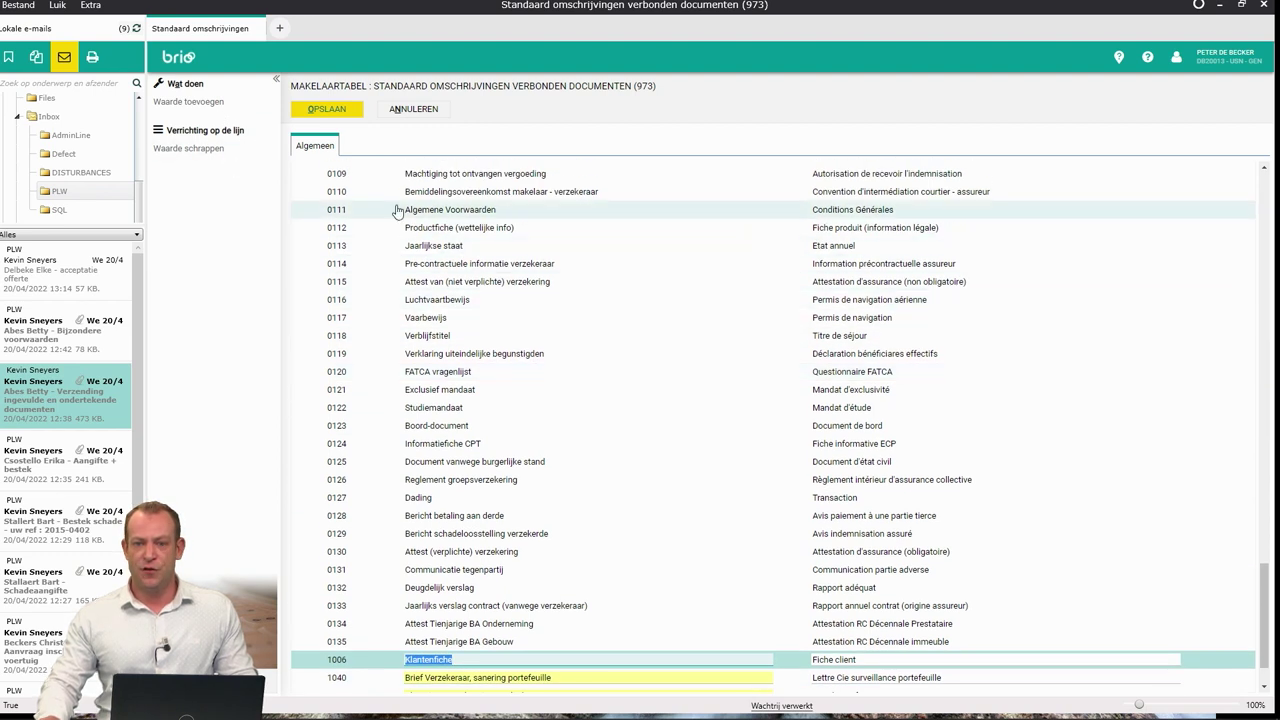
Add value 1051 with the Dutch description "Communicatie makelaar" and save the table.
{"action": "left_click", "coordinate": [180, 103]}
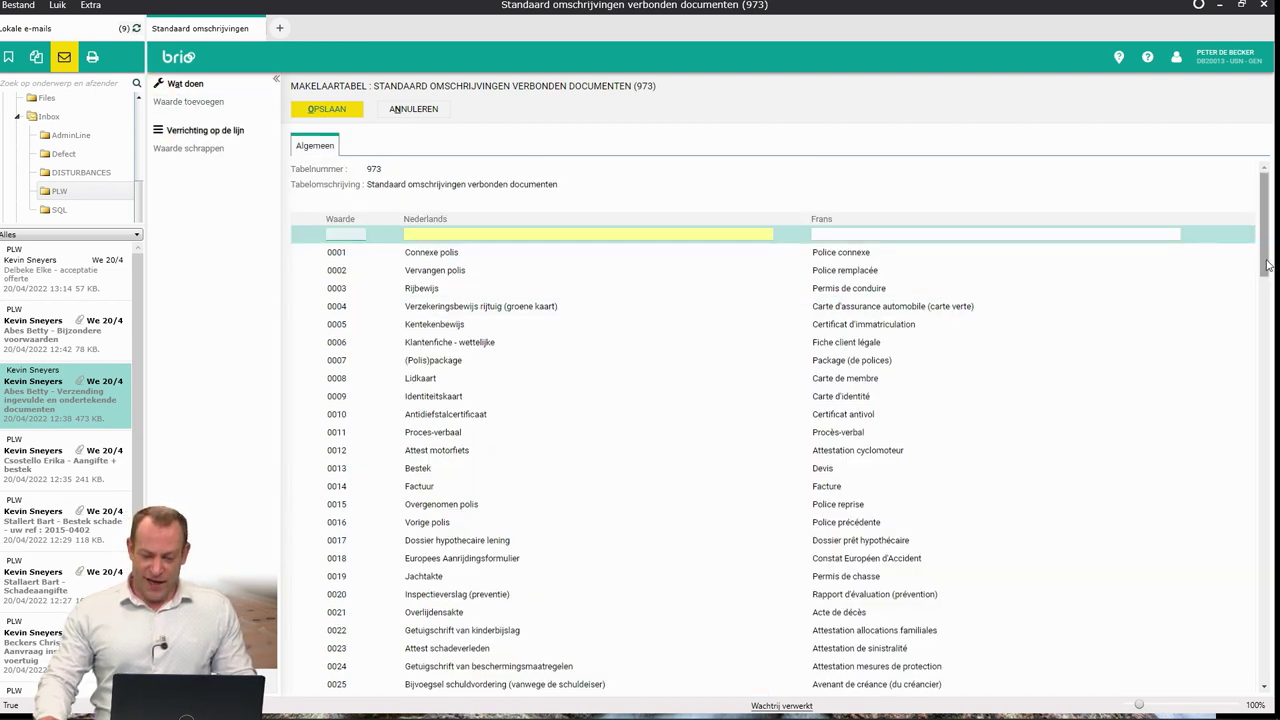
{"action": "left_click", "coordinate": [1263, 460]}
{"action": "left_click_drag", "start_coordinate": [1258, 460], "coordinate": [1265, 255]}
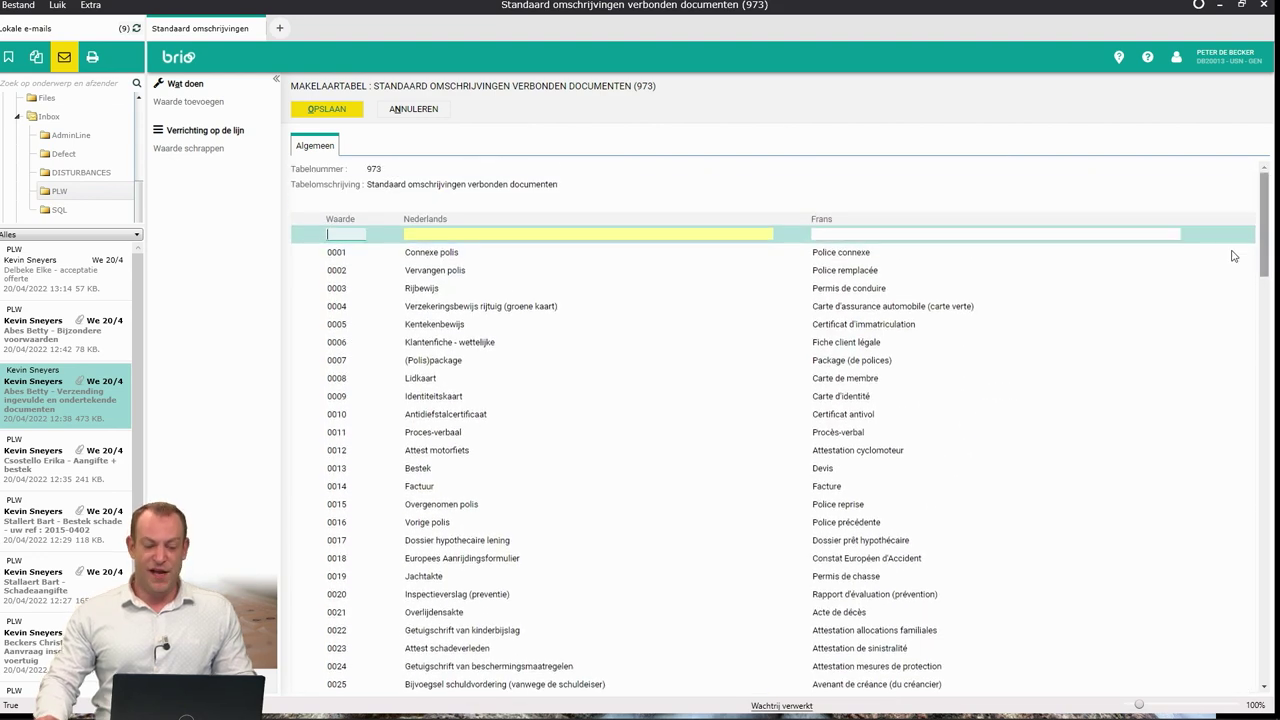
{"action": "left_click", "coordinate": [361, 231]}
{"action": "type", "text": "1051"}
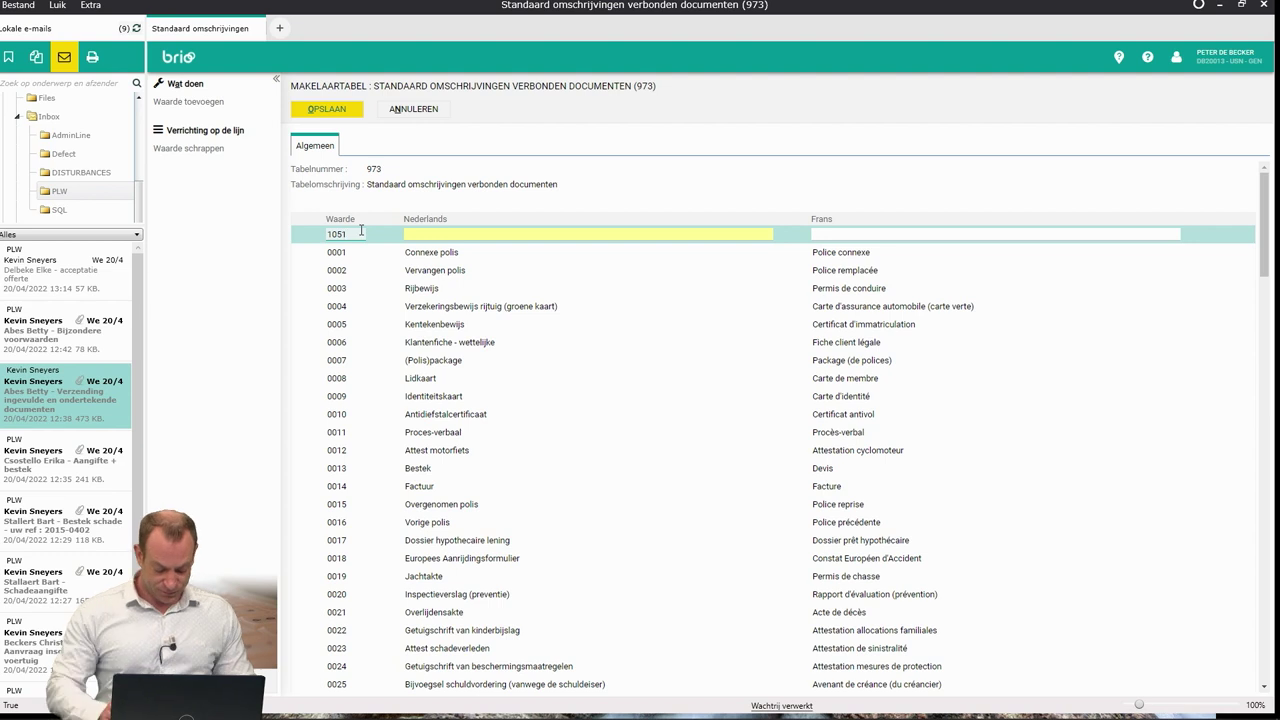
{"action": "key", "text": "Tab"}
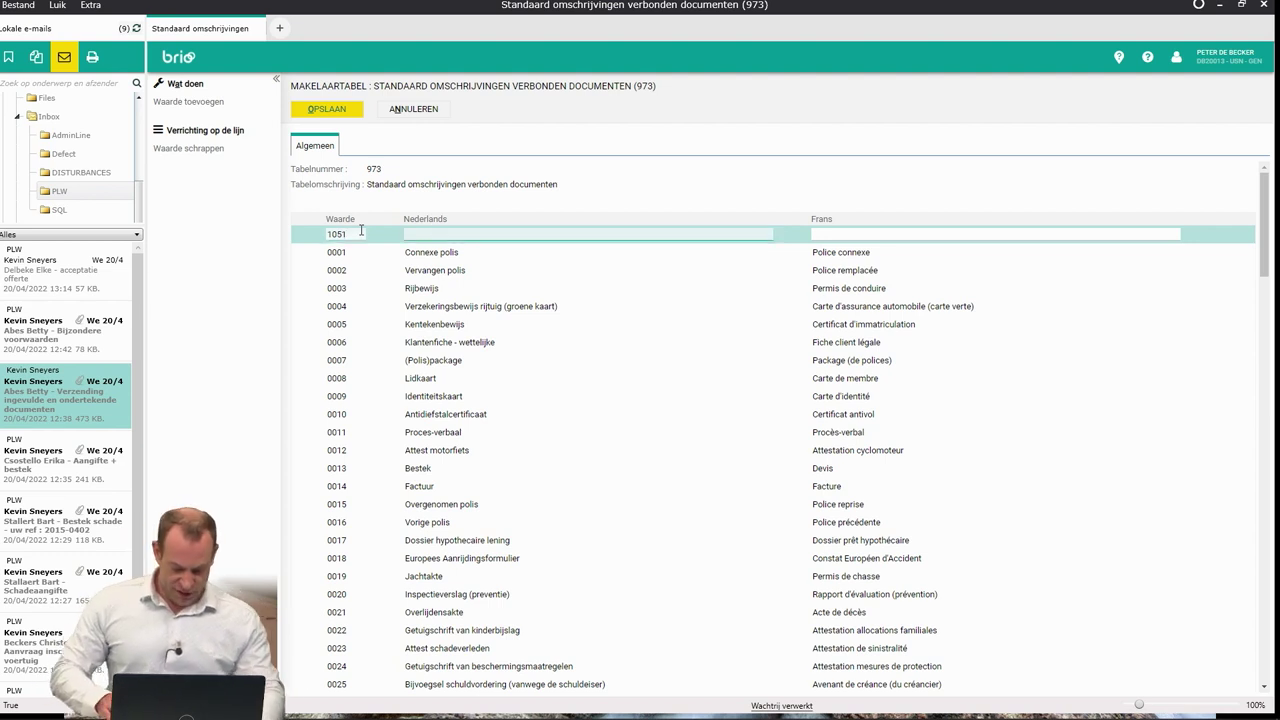
{"action": "type", "text": "Commu"}
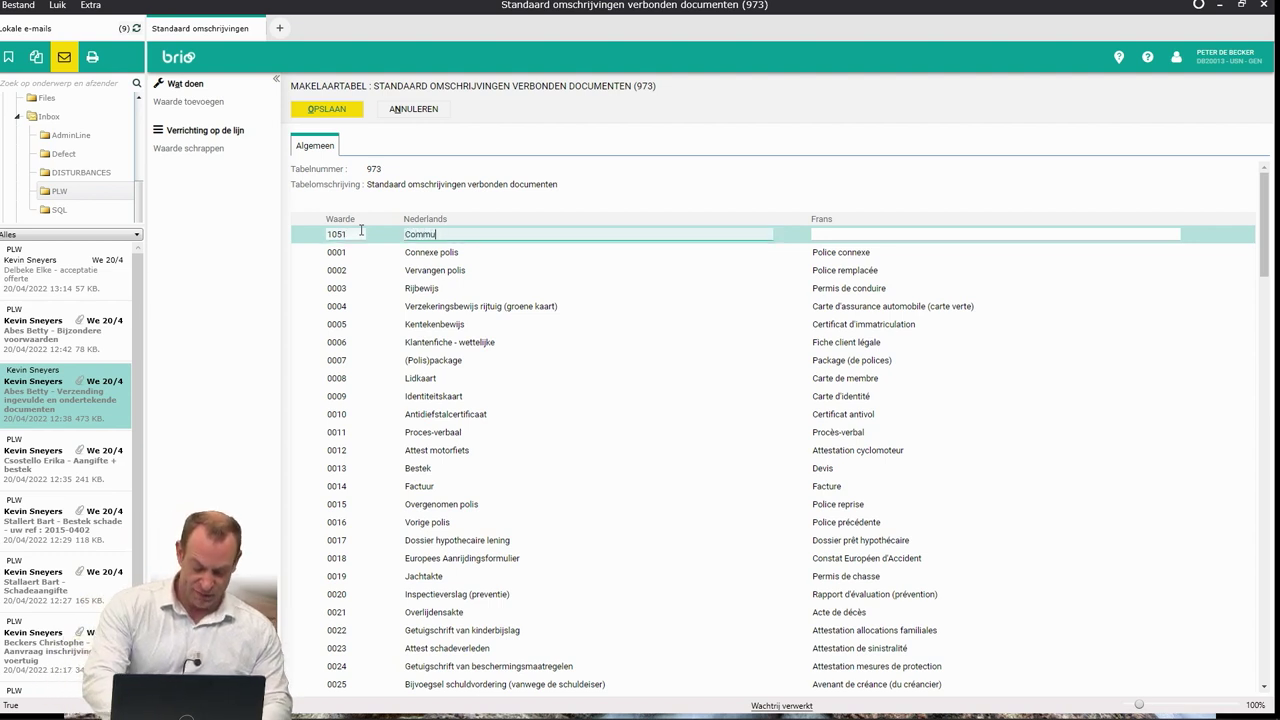
{"action": "type", "text": "nicatie ak"}
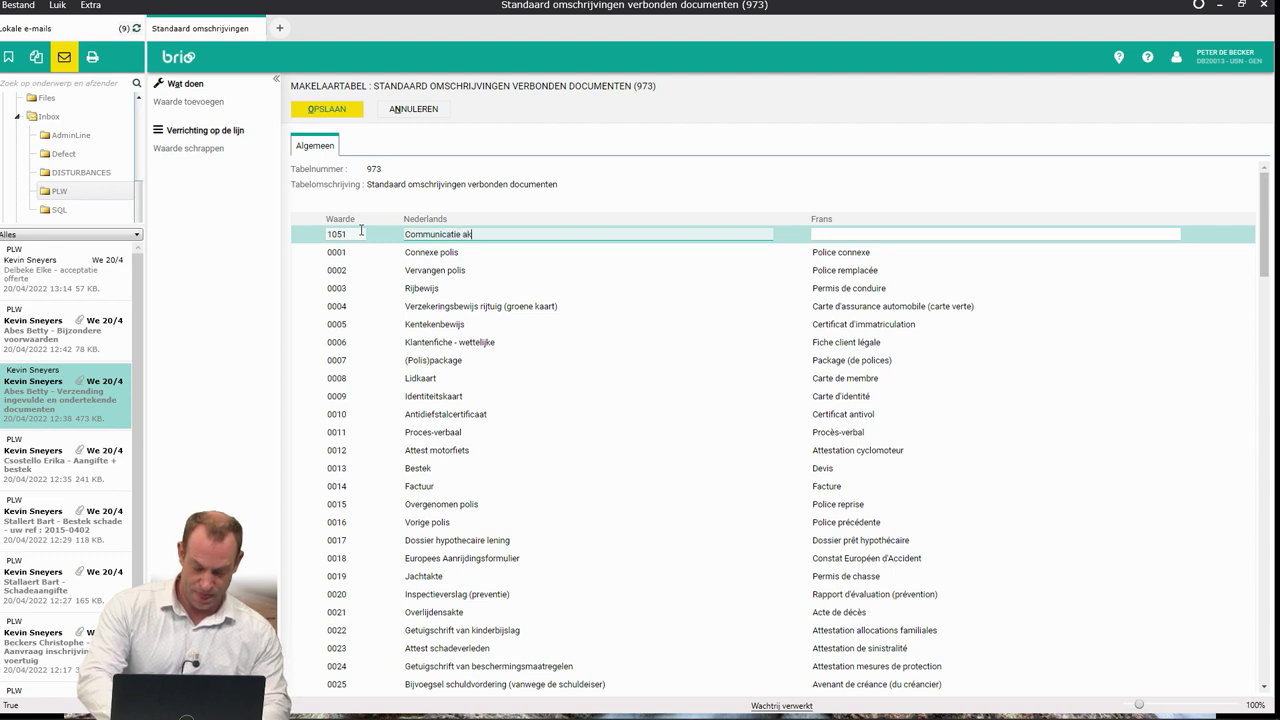
{"action": "type", "text": "makelaar"}
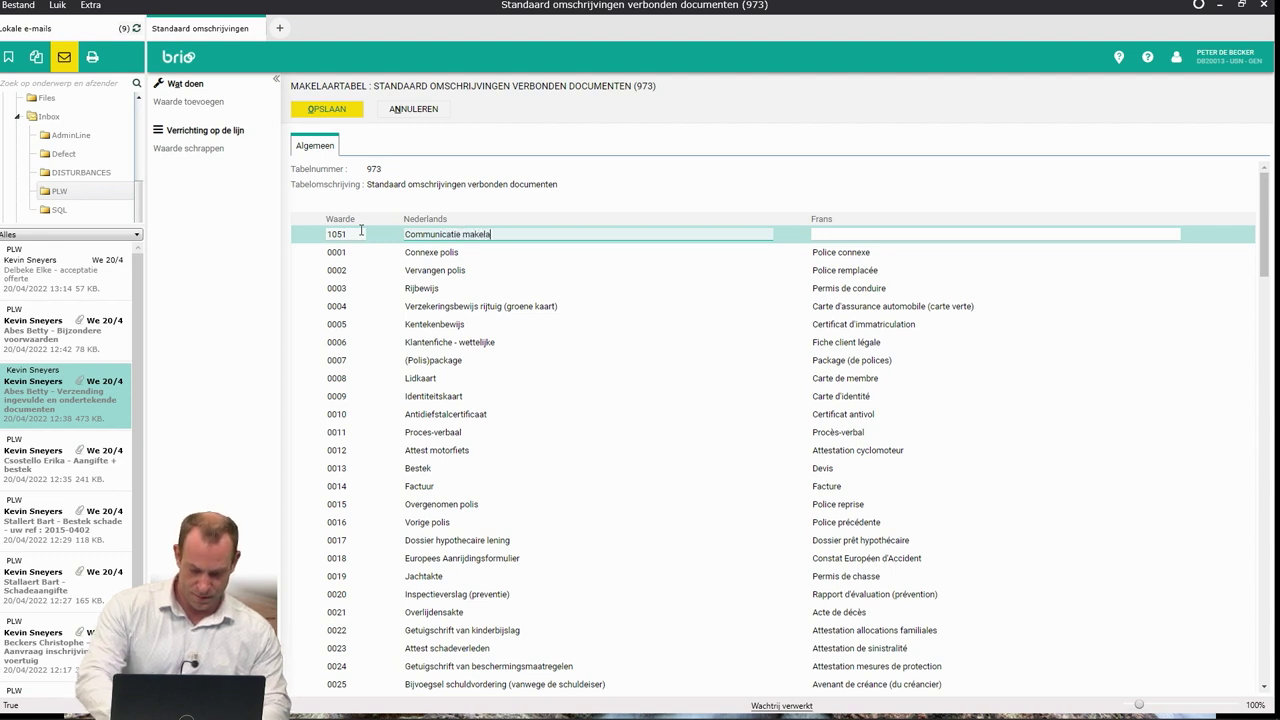
{"action": "left_click", "coordinate": [349, 112]}
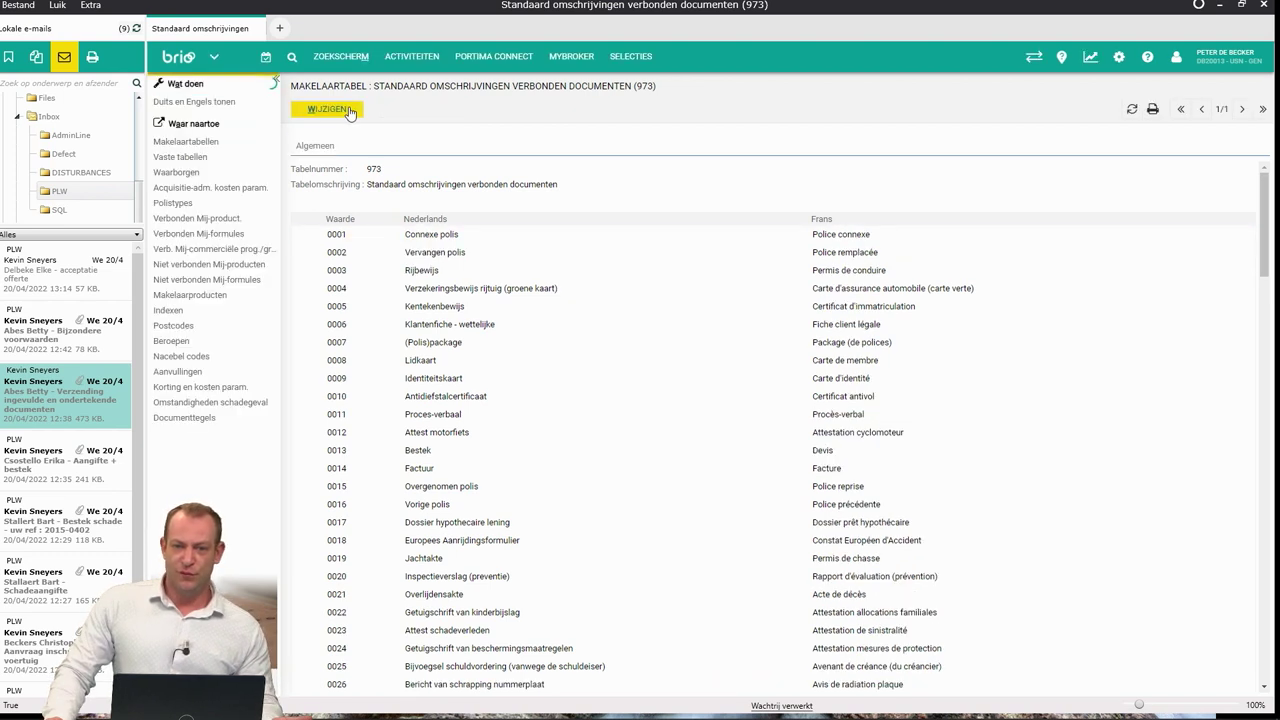
Add value 1052 with the Dutch description "Notitie makelaar na afspraak" to table 973 and save the table.
{"action": "left_click", "coordinate": [349, 112]}
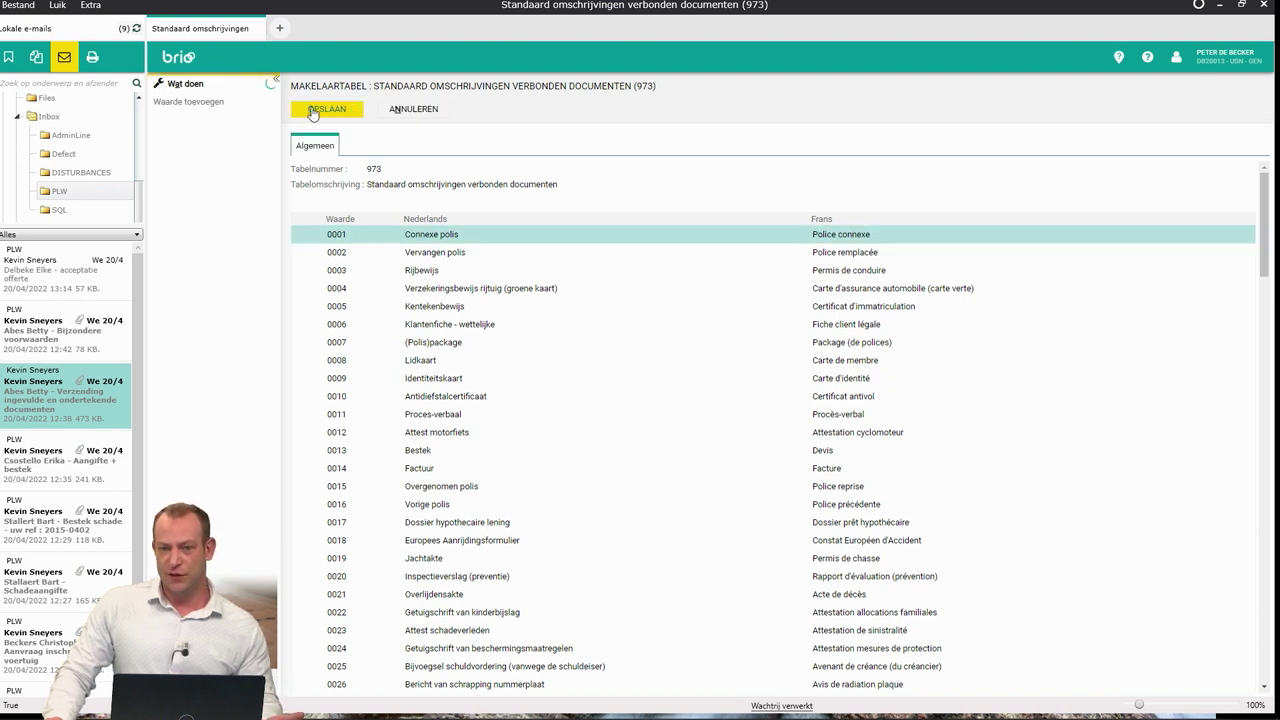
{"action": "left_click", "coordinate": [212, 110]}
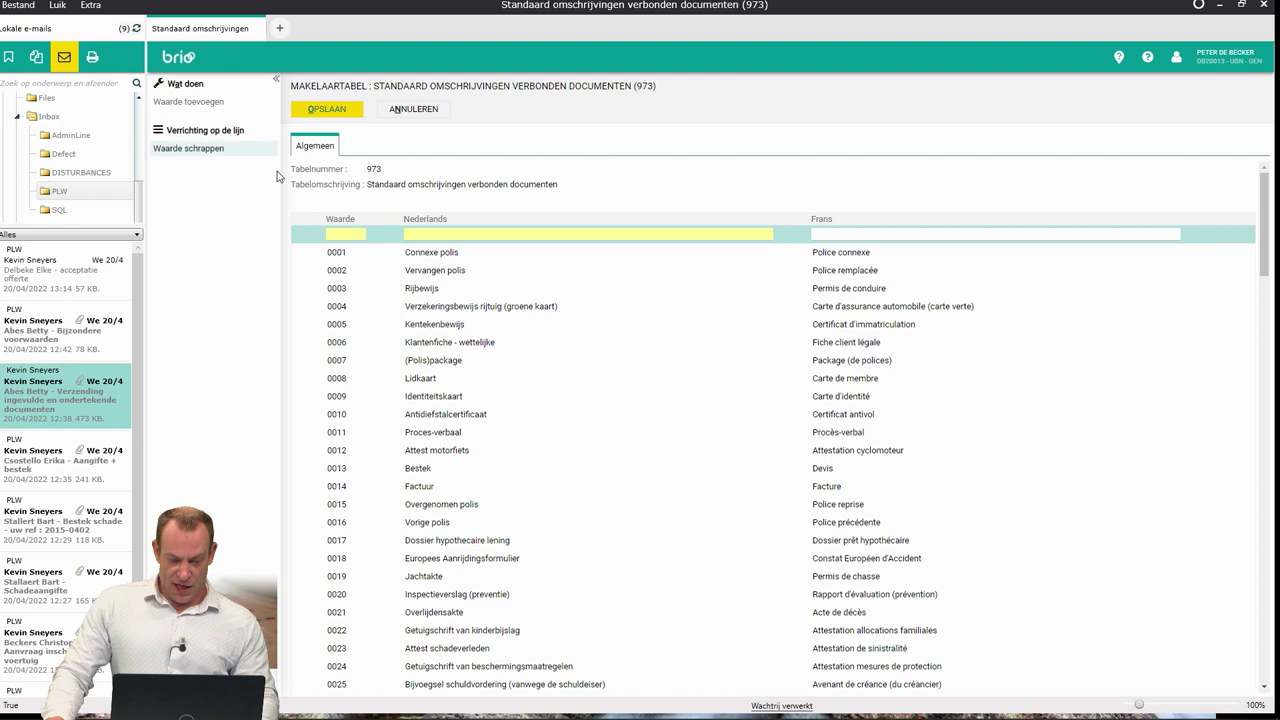
{"action": "type", "text": "1052"}
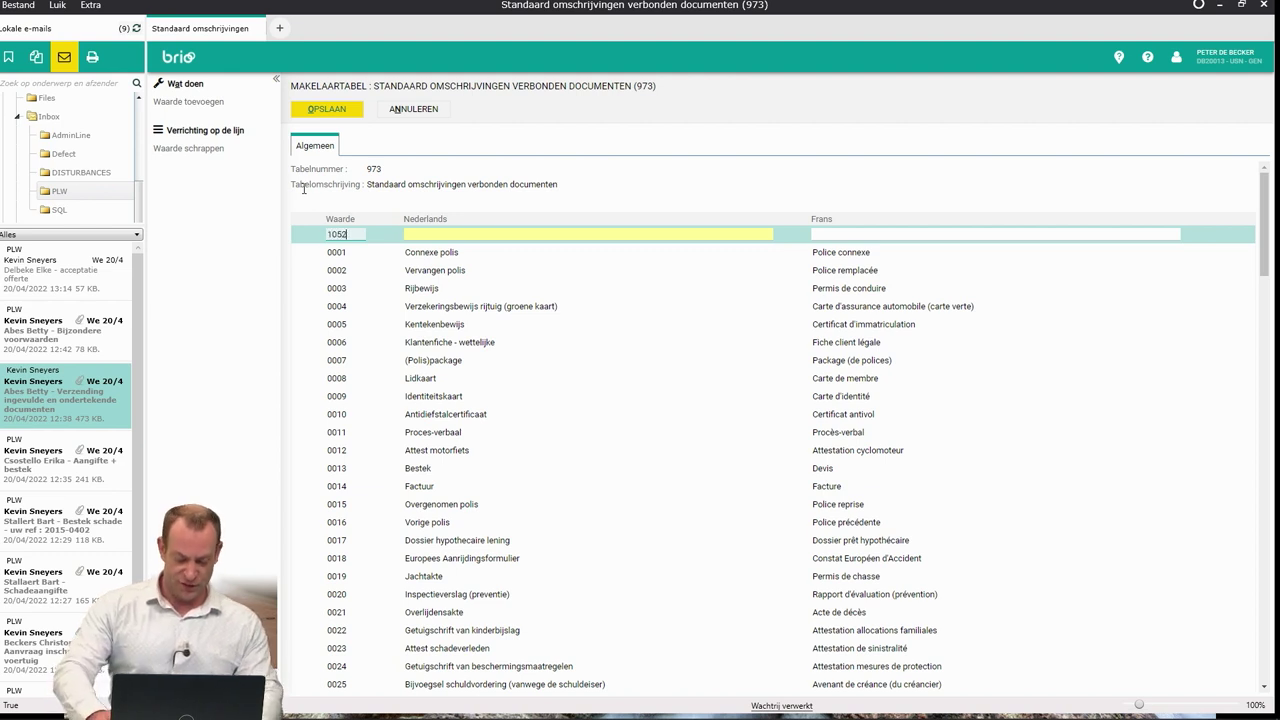
{"action": "key", "text": "Tab"}
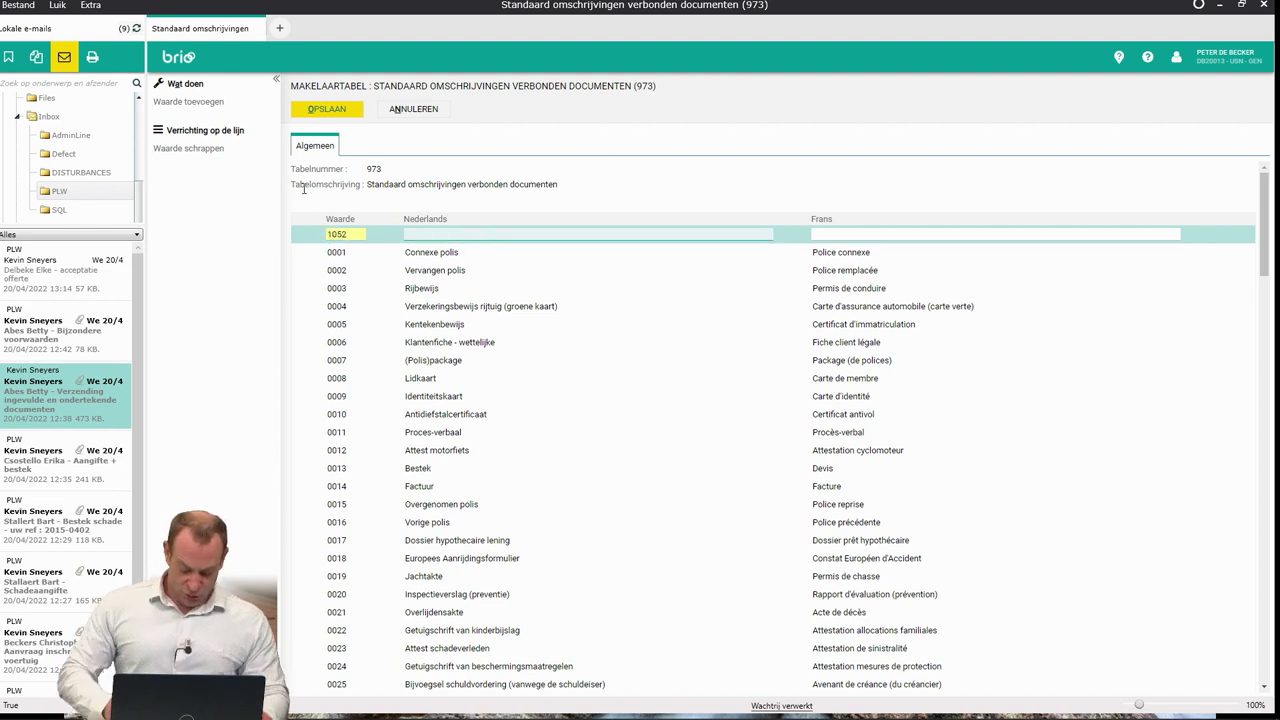
{"action": "type", "text": "Notitie "}
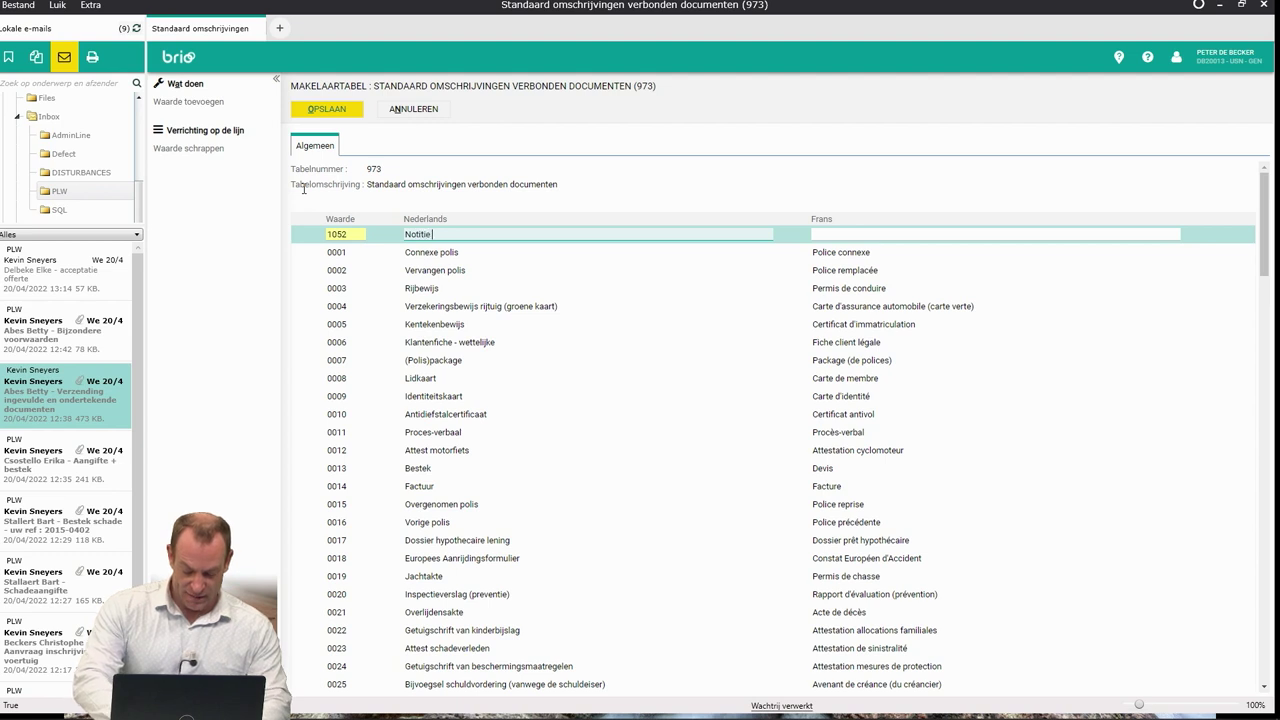
{"action": "type", "text": "makelaar na afs"}
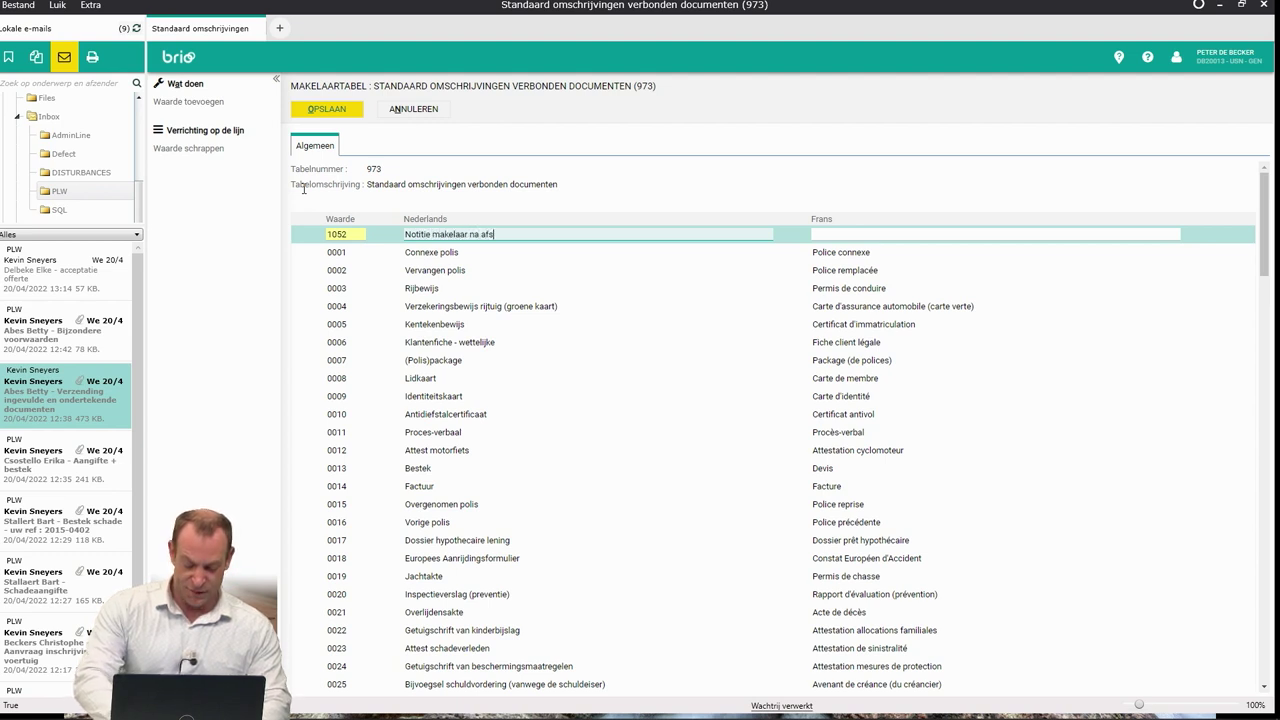
{"action": "type", "text": "praak"}
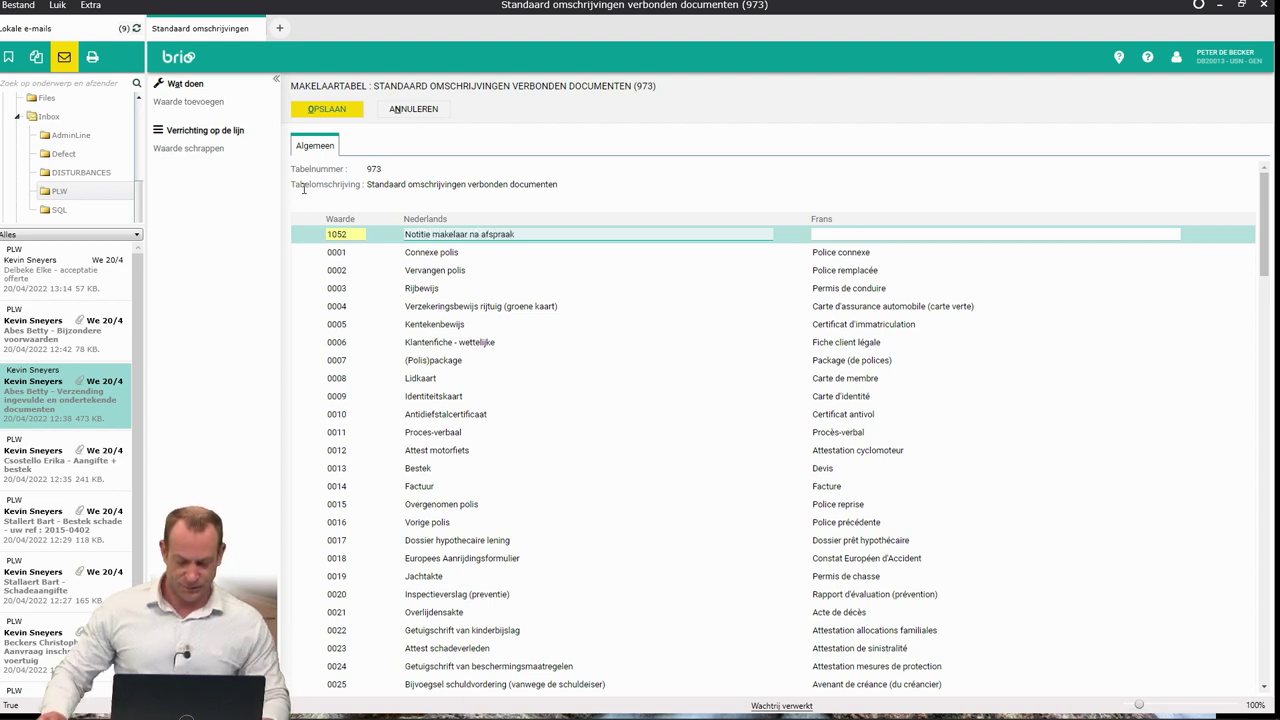
{"action": "left_click", "coordinate": [346, 113]}
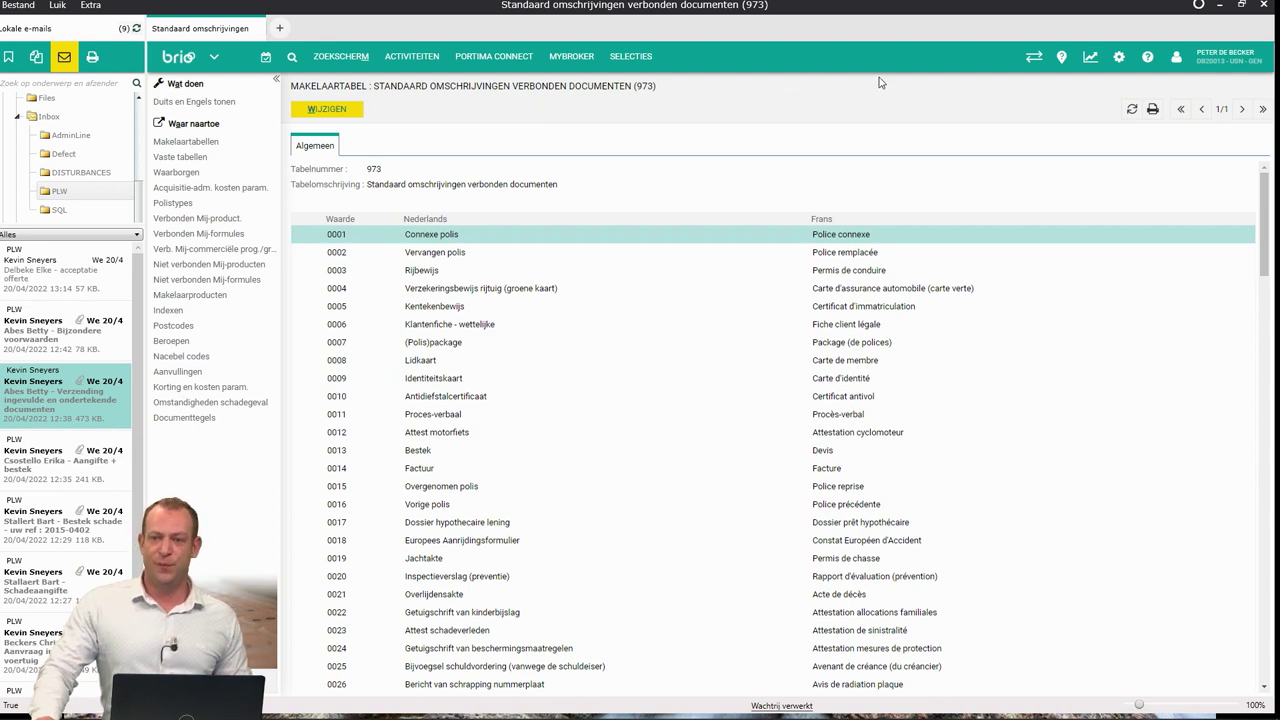
Open the broker's data and settings and show the sending parameters (Verzending).
{"action": "left_click", "coordinate": [1178, 60]}
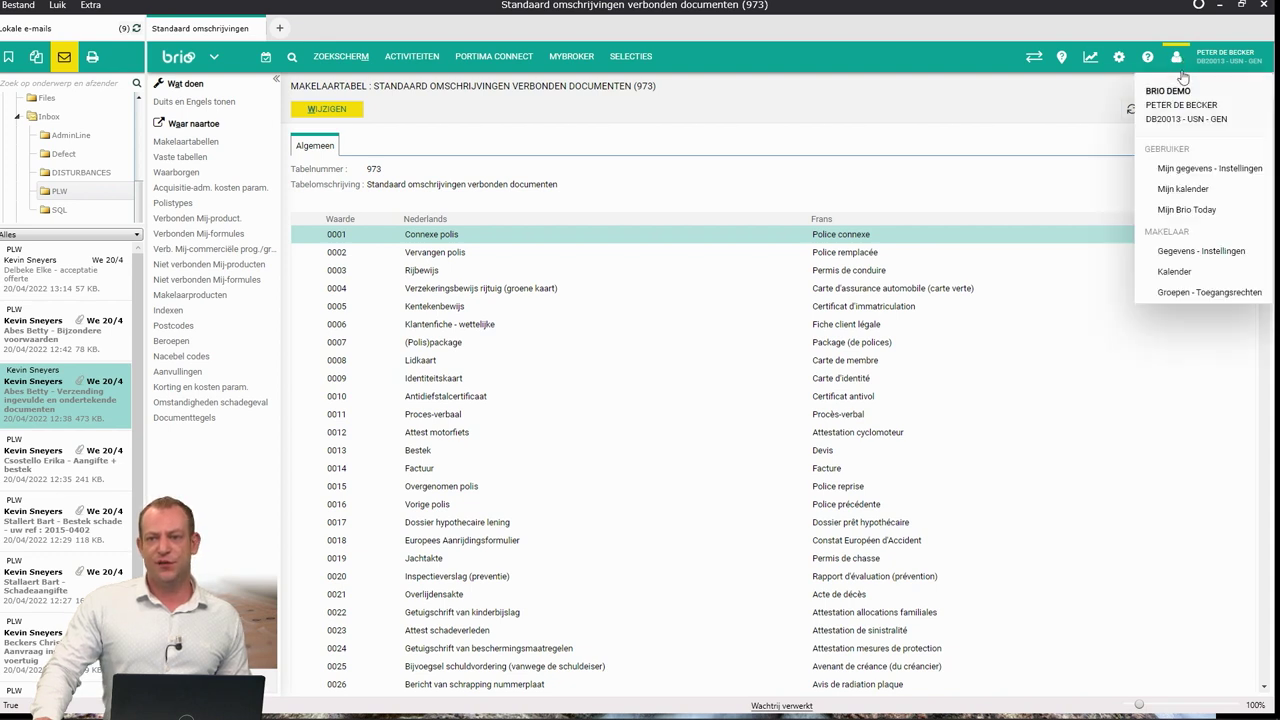
{"action": "left_click", "coordinate": [1201, 256]}
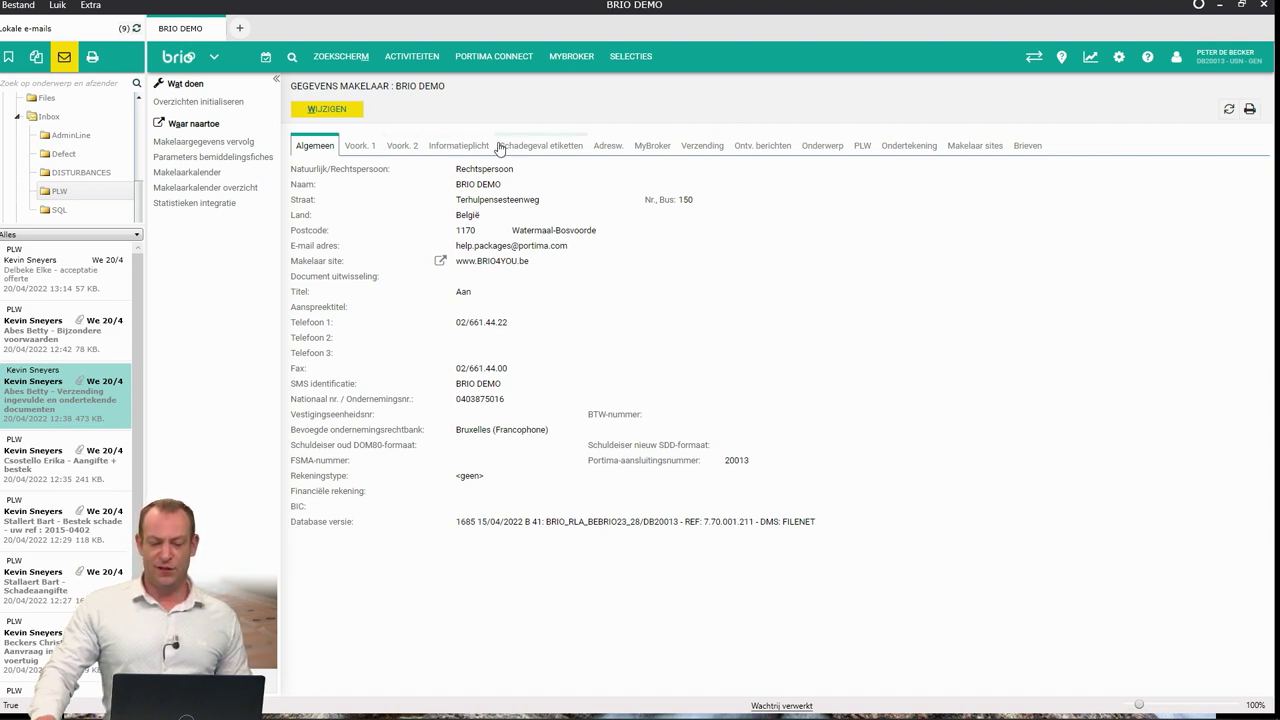
{"action": "left_click", "coordinate": [690, 148]}
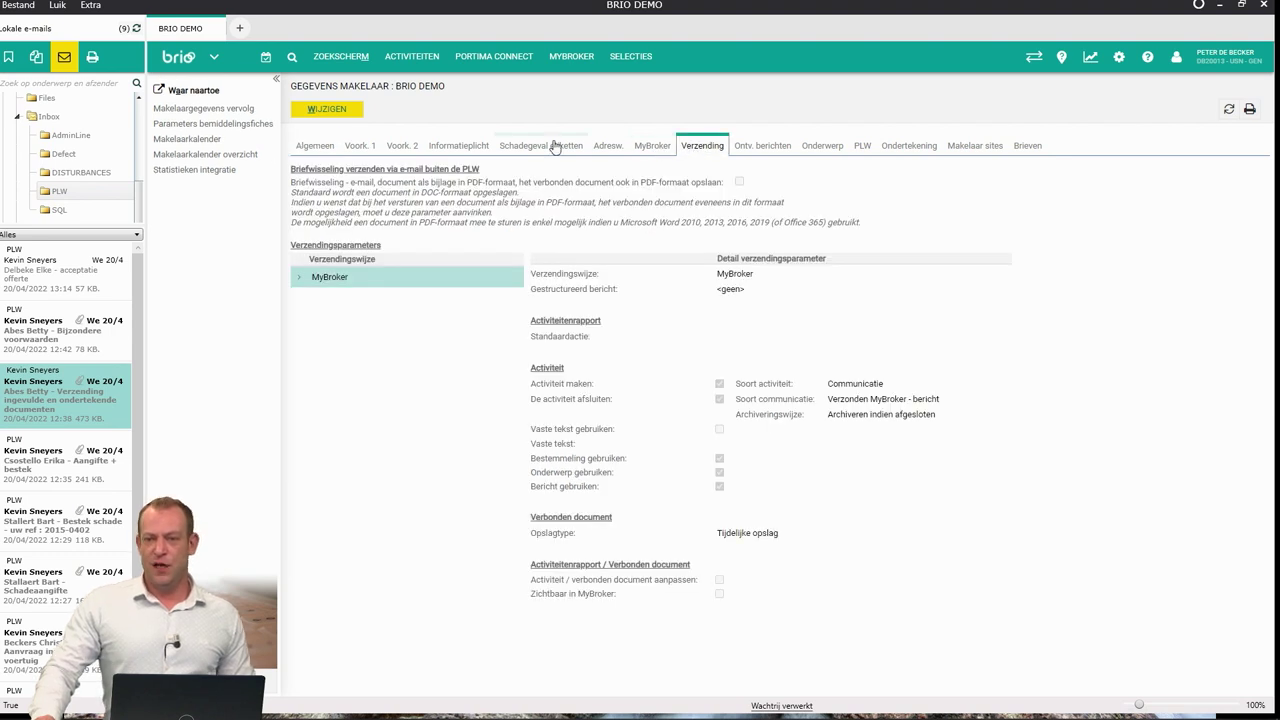
Put the broker settings in edit mode and add a new sending parameter with E-mail as the sending method.
{"action": "left_click", "coordinate": [337, 113]}
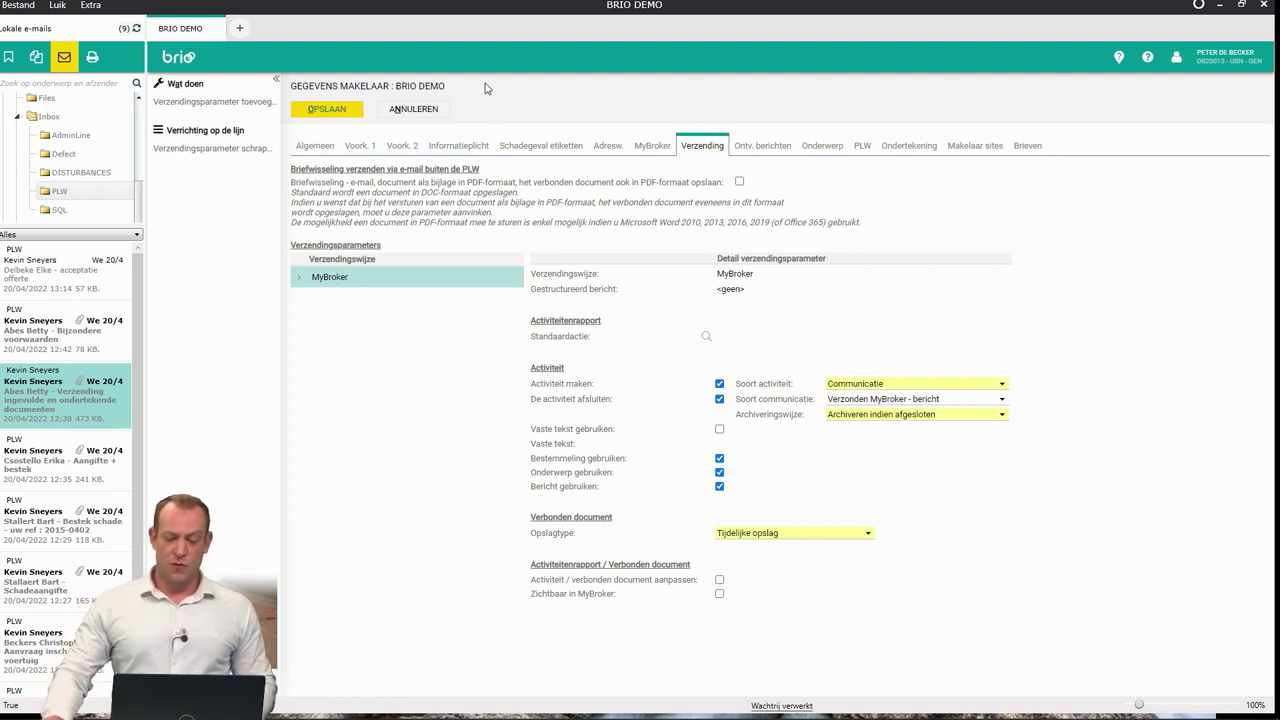
{"action": "left_click", "coordinate": [250, 105]}
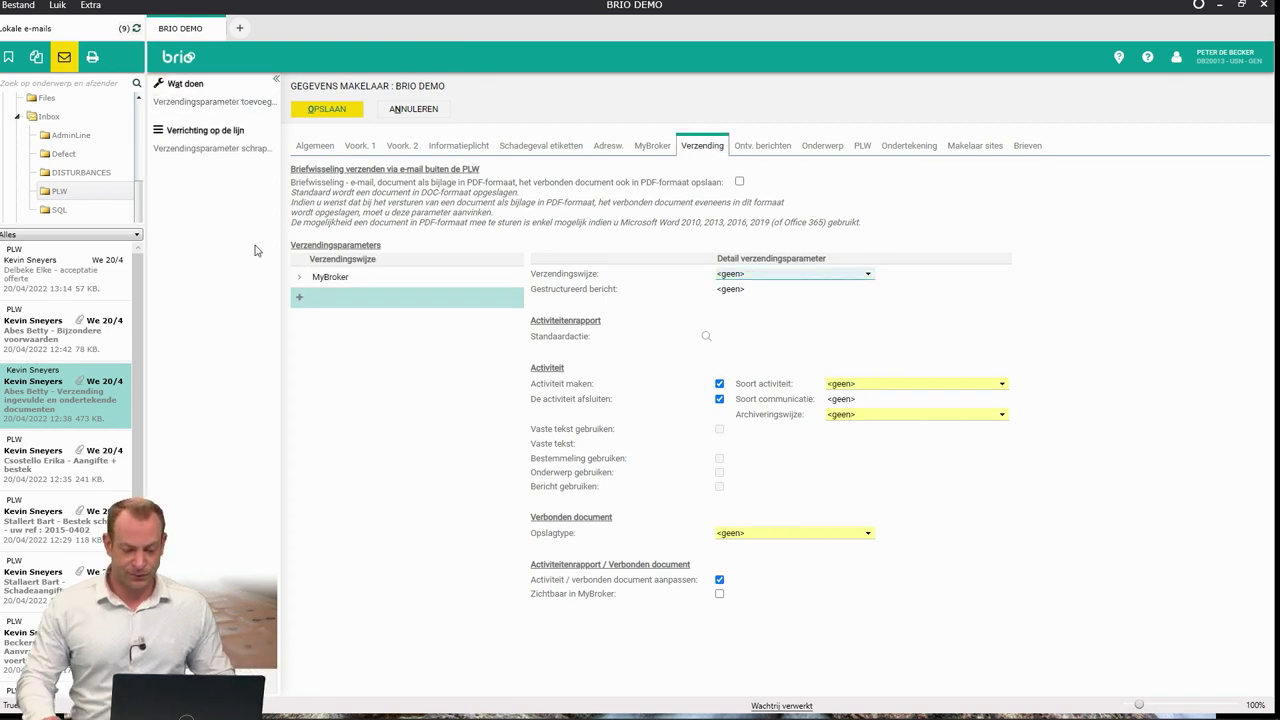
{"action": "left_click_drag", "start_coordinate": [557, 273], "coordinate": [646, 582]}
{"action": "left_click", "coordinate": [893, 605]}
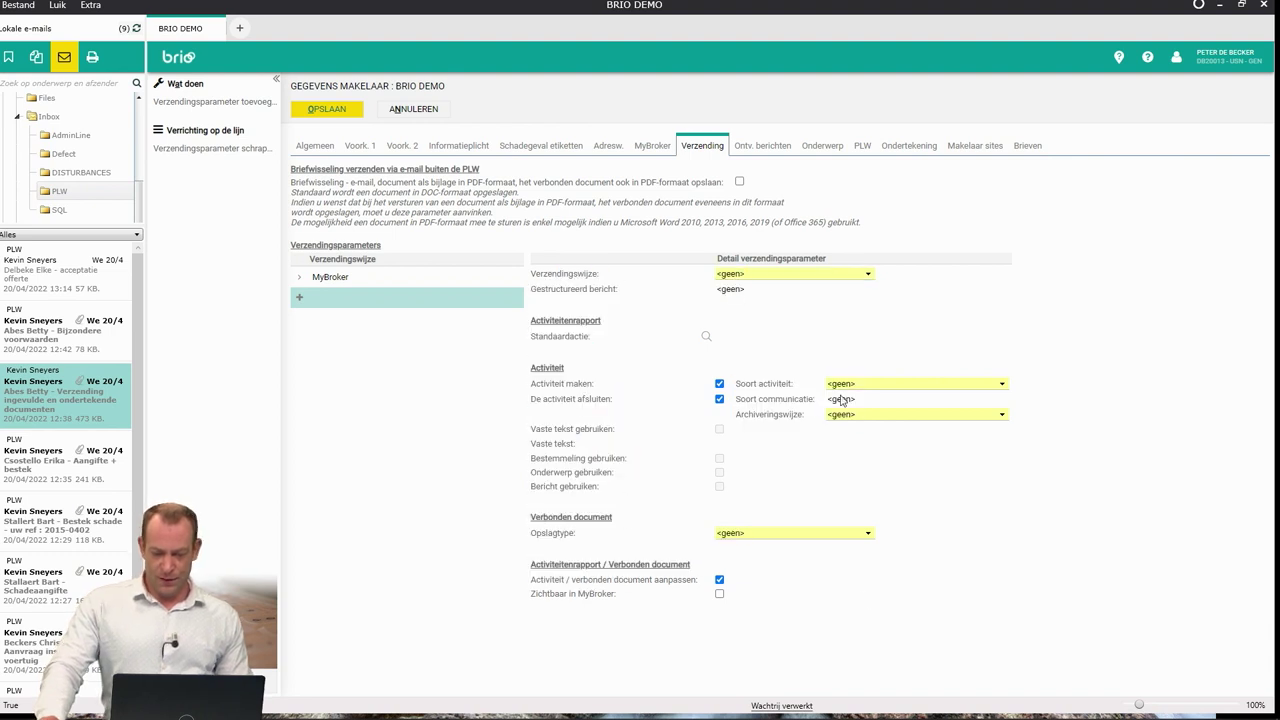
{"action": "left_click", "coordinate": [816, 280]}
{"action": "left_click", "coordinate": [798, 309]}
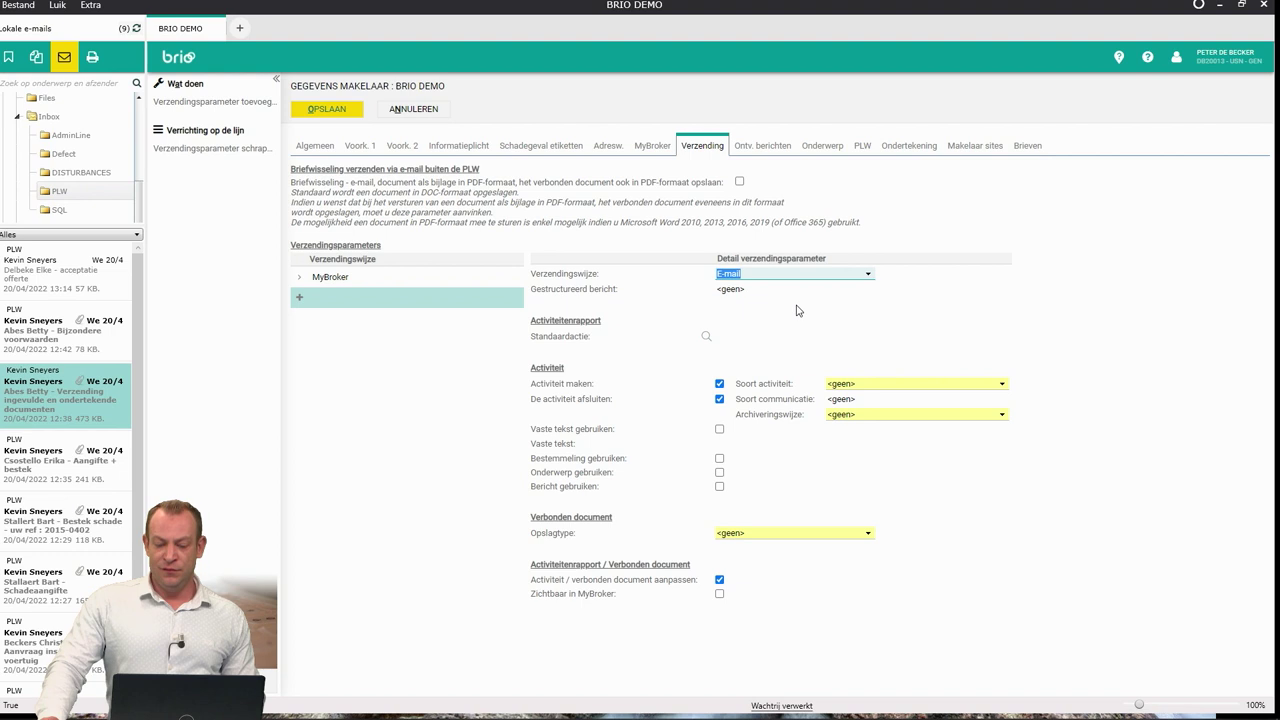
Set the parameter's activity type to Communicatie, communication type to Verzonden E-mail and archiving method to Archiveren indien afgesloten.
{"action": "left_click", "coordinate": [861, 383]}
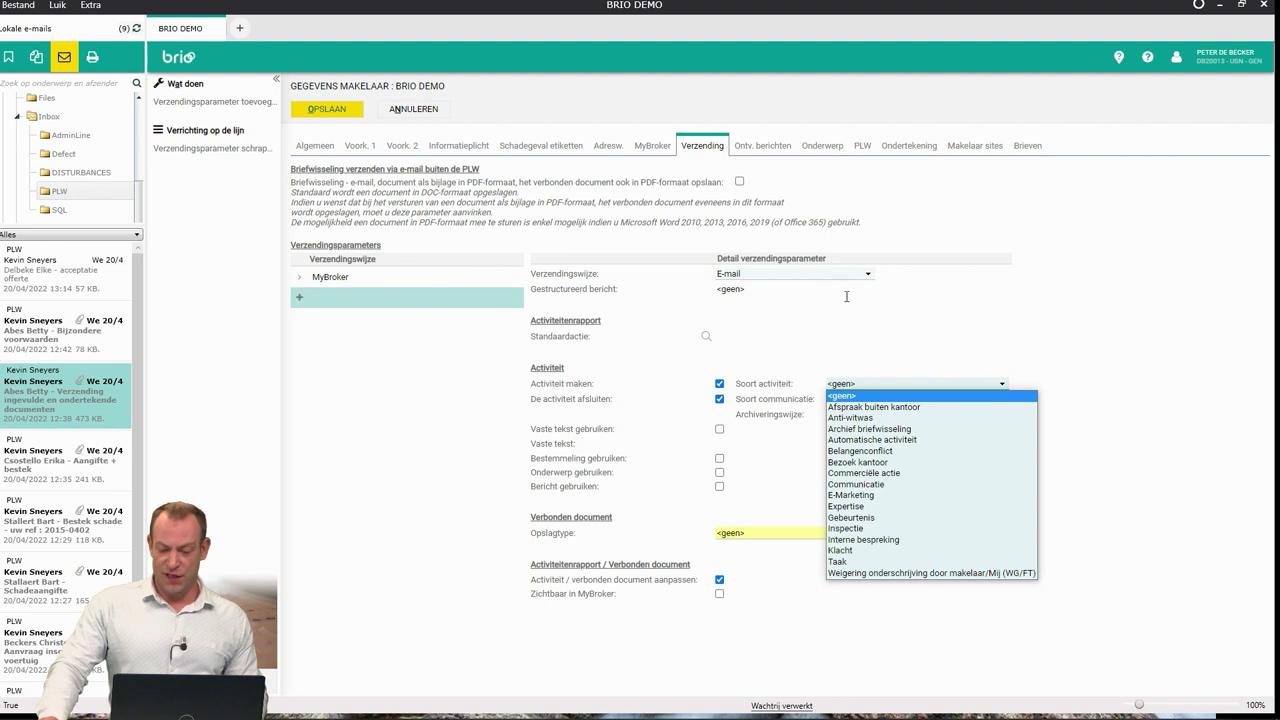
{"action": "left_click", "coordinate": [882, 485]}
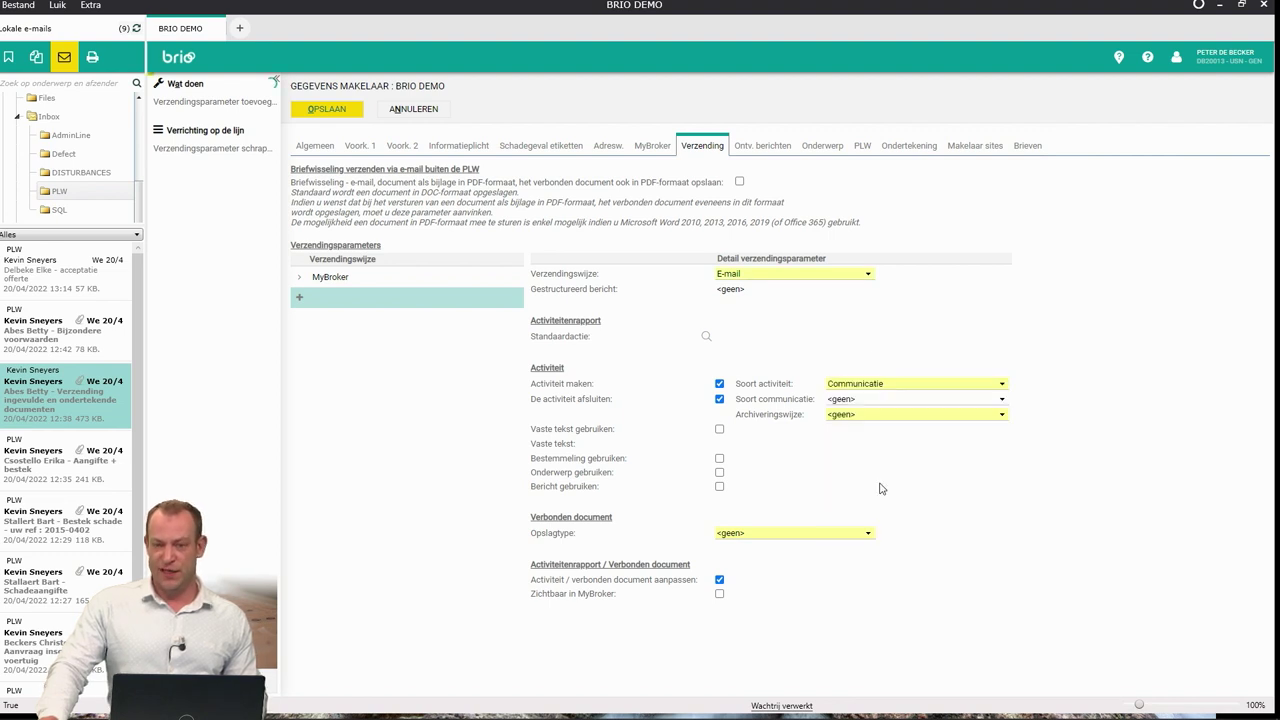
{"action": "left_click", "coordinate": [886, 400]}
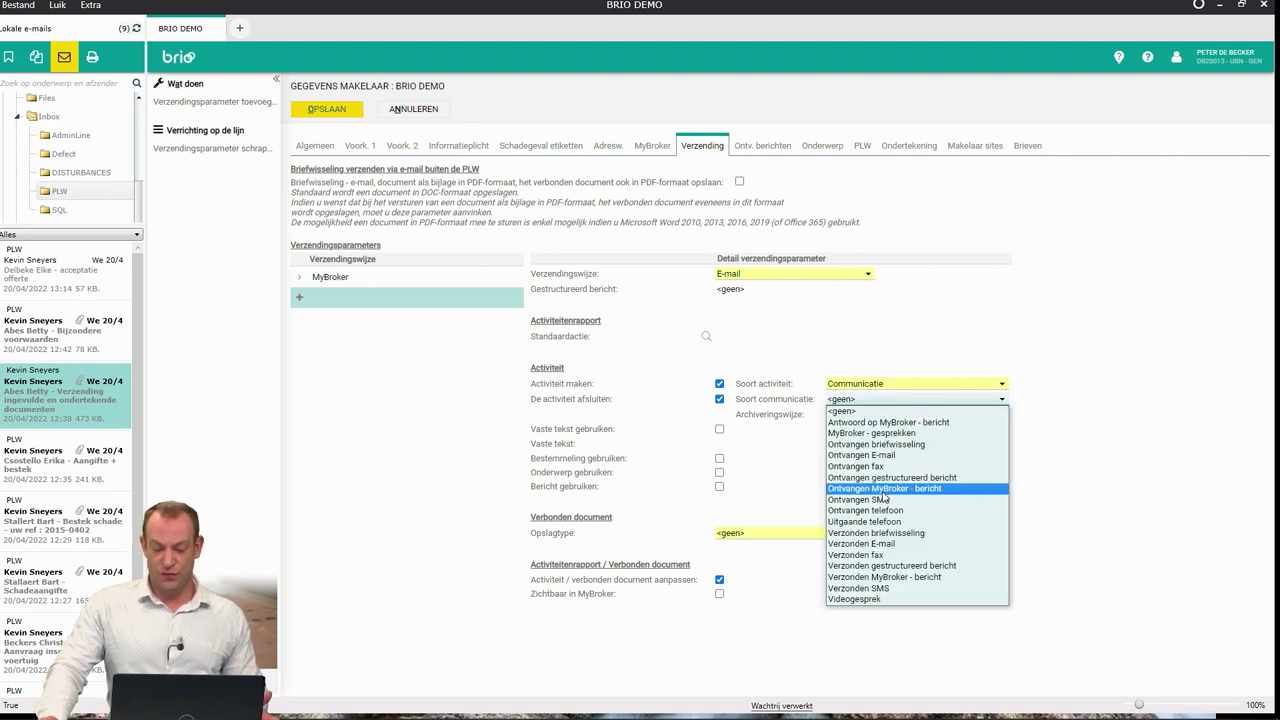
{"action": "left_click", "coordinate": [885, 543]}
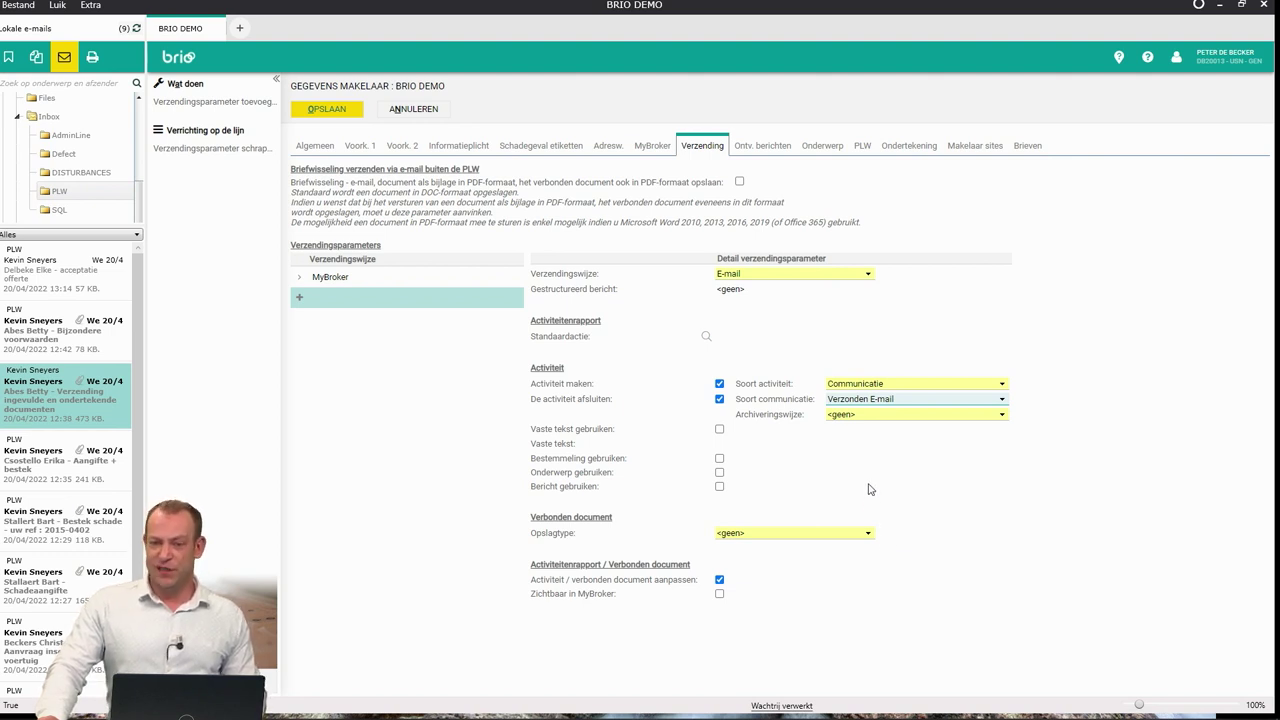
{"action": "left_click_drag", "start_coordinate": [597, 387], "coordinate": [538, 390]}
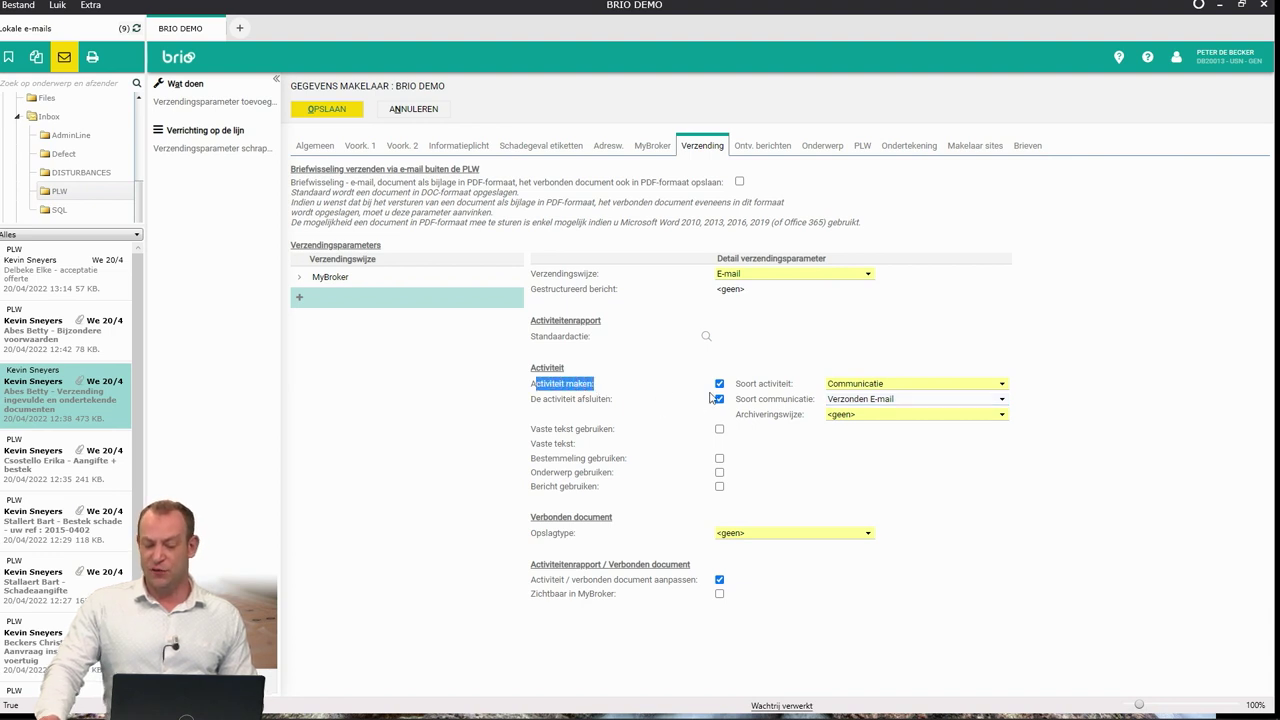
{"action": "left_click_drag", "start_coordinate": [617, 402], "coordinate": [532, 401]}
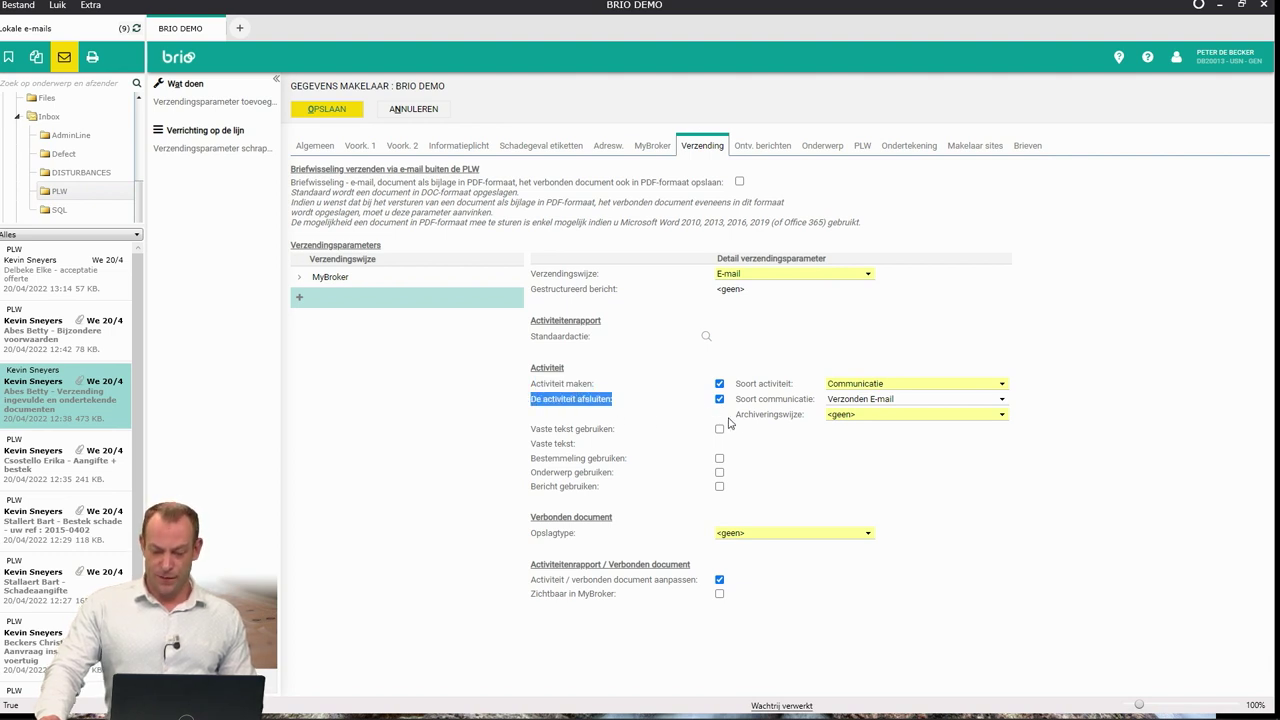
{"action": "left_click", "coordinate": [857, 427]}
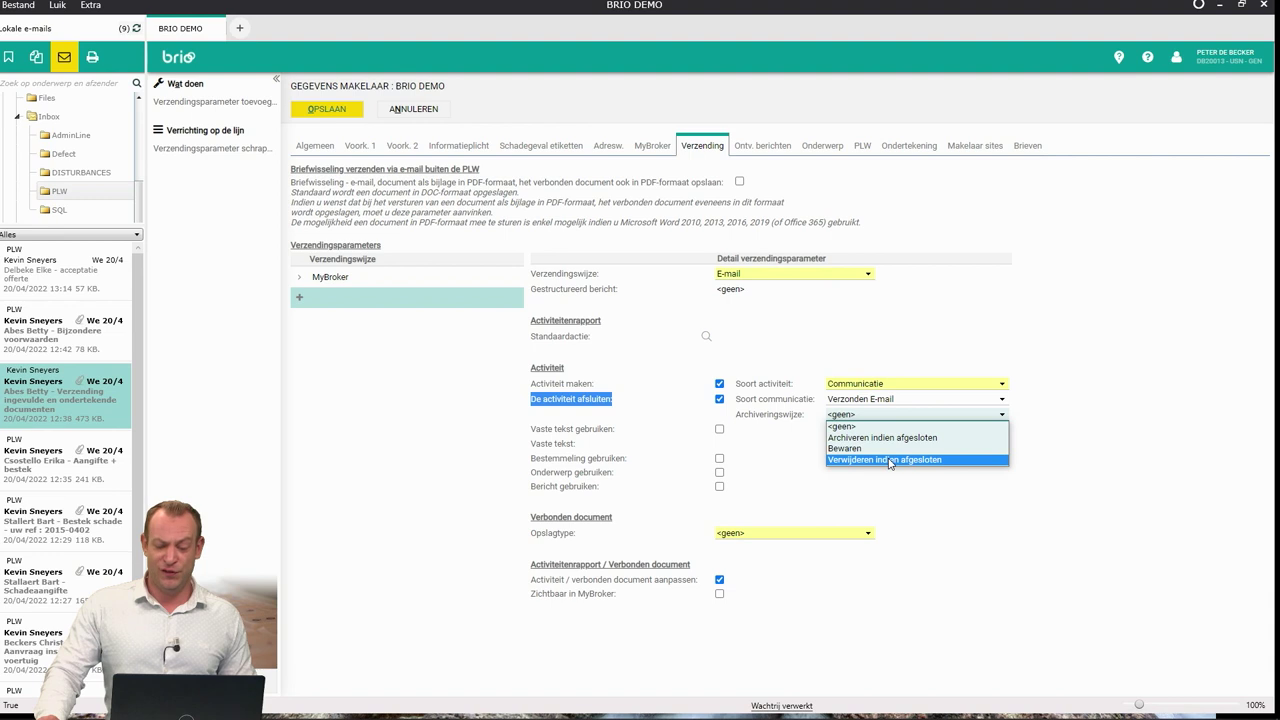
{"action": "left_click", "coordinate": [890, 438]}
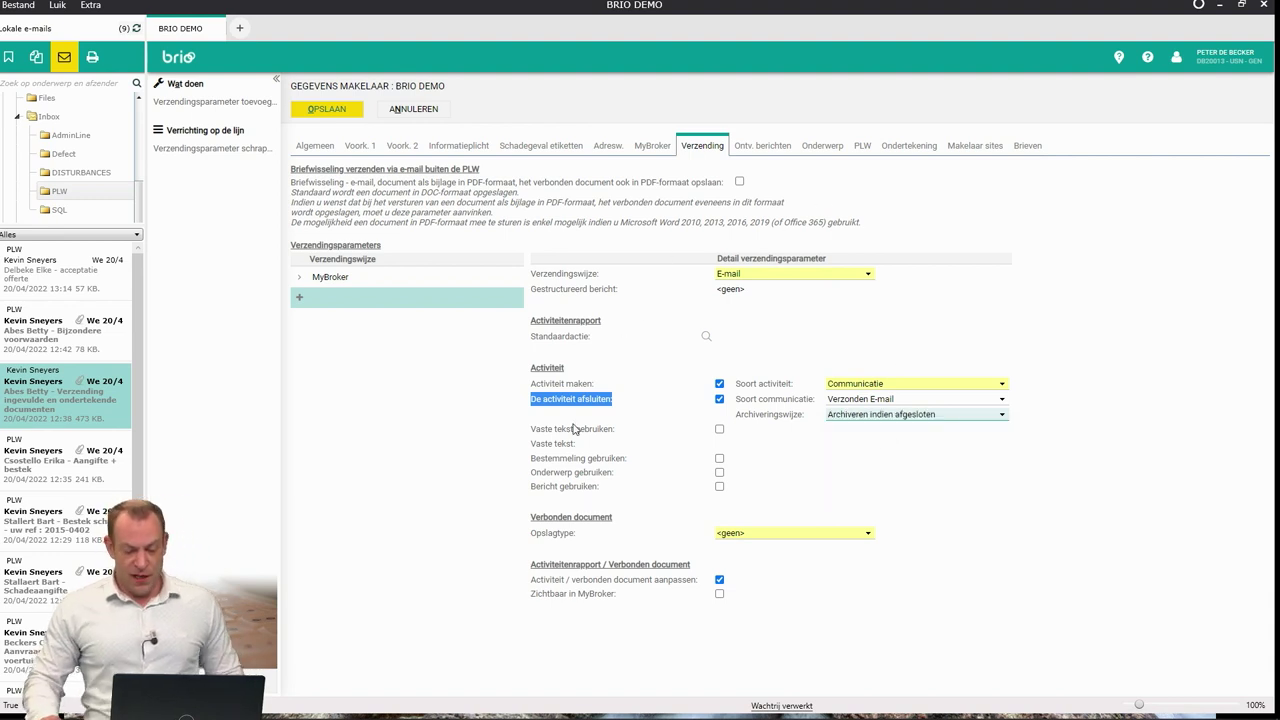
{"action": "left_click_drag", "start_coordinate": [533, 429], "coordinate": [618, 440]}
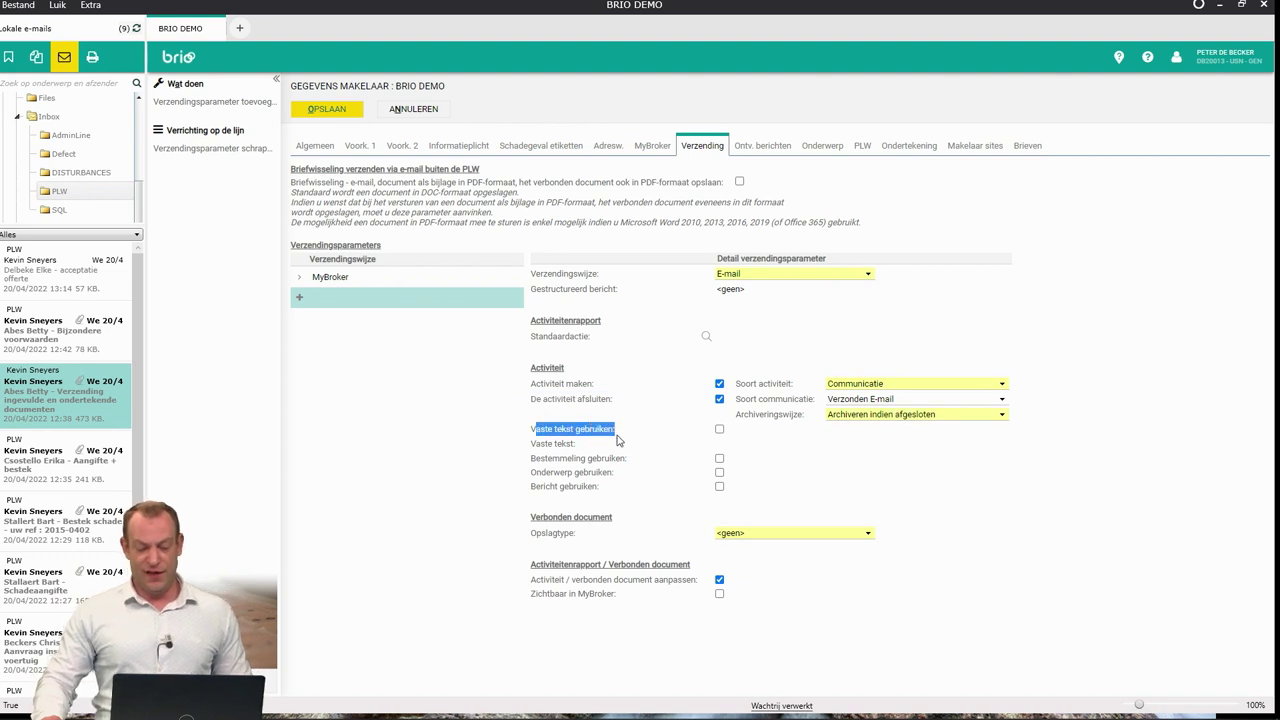
{"action": "left_click", "coordinate": [719, 429]}
{"action": "left_click", "coordinate": [762, 445]}
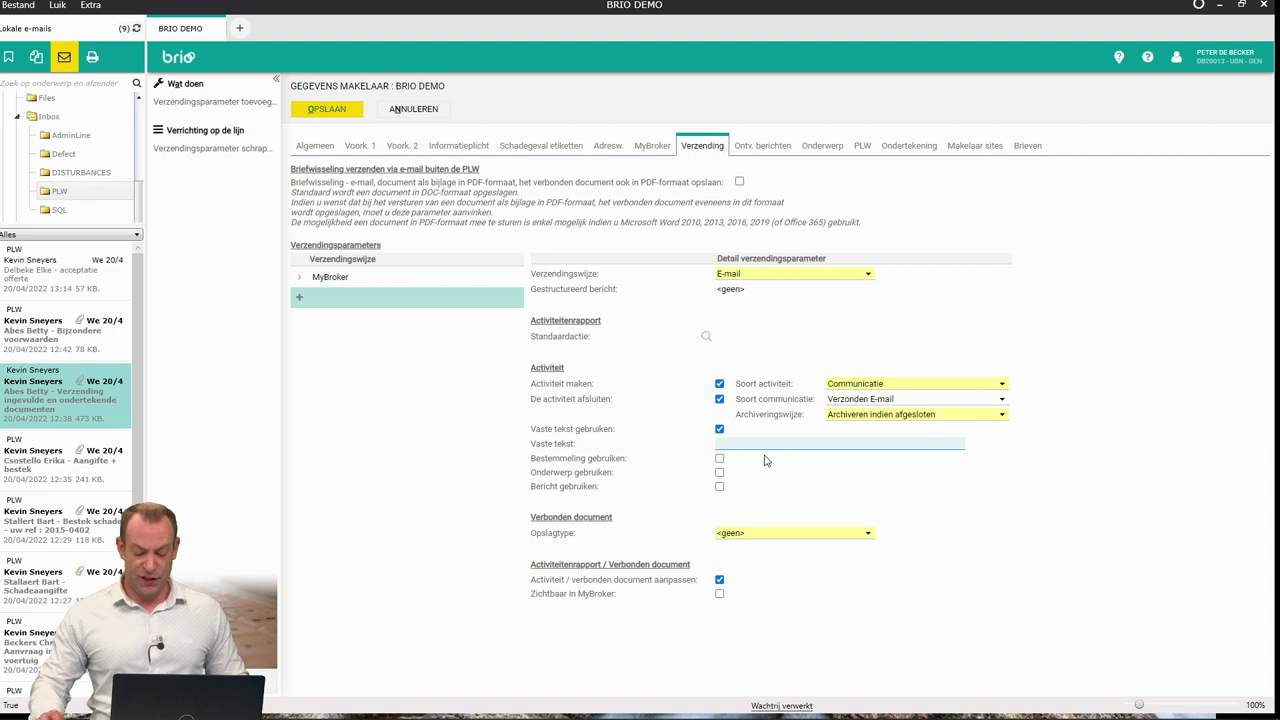
{"action": "type", "text": "@"}
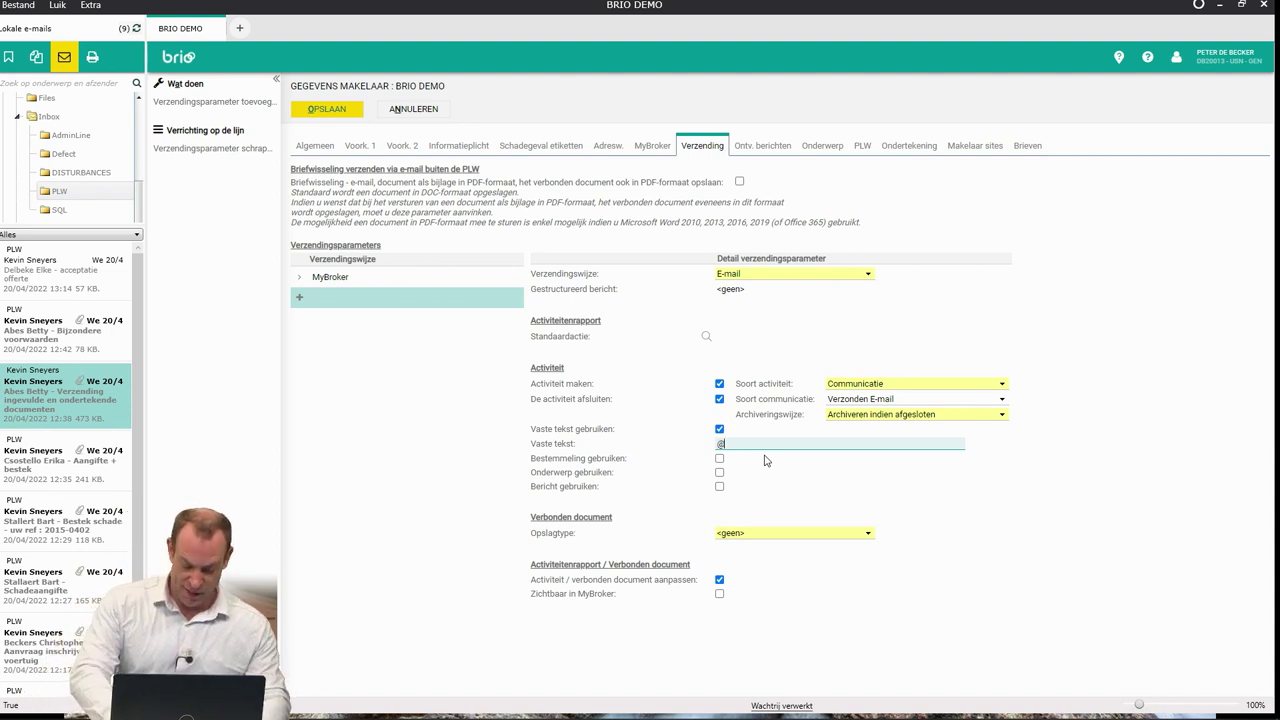
{"action": "key", "text": "BackSpace"}
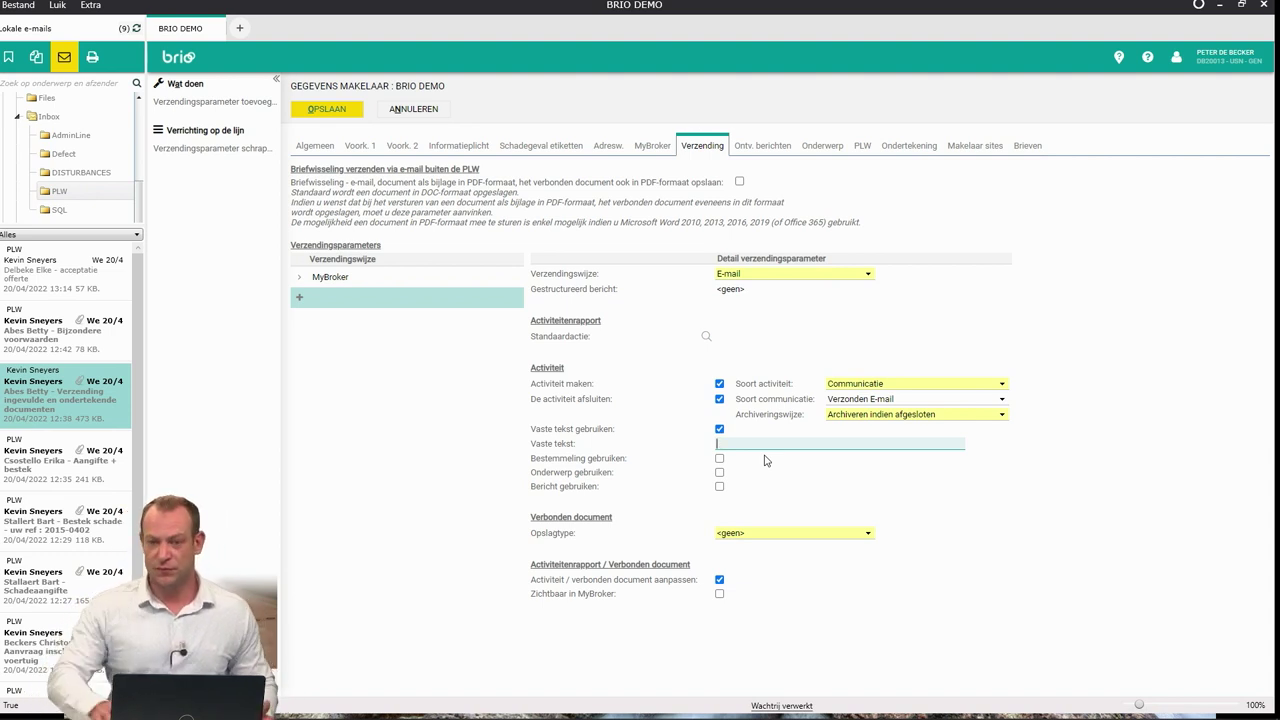
{"action": "left_click", "coordinate": [719, 429]}
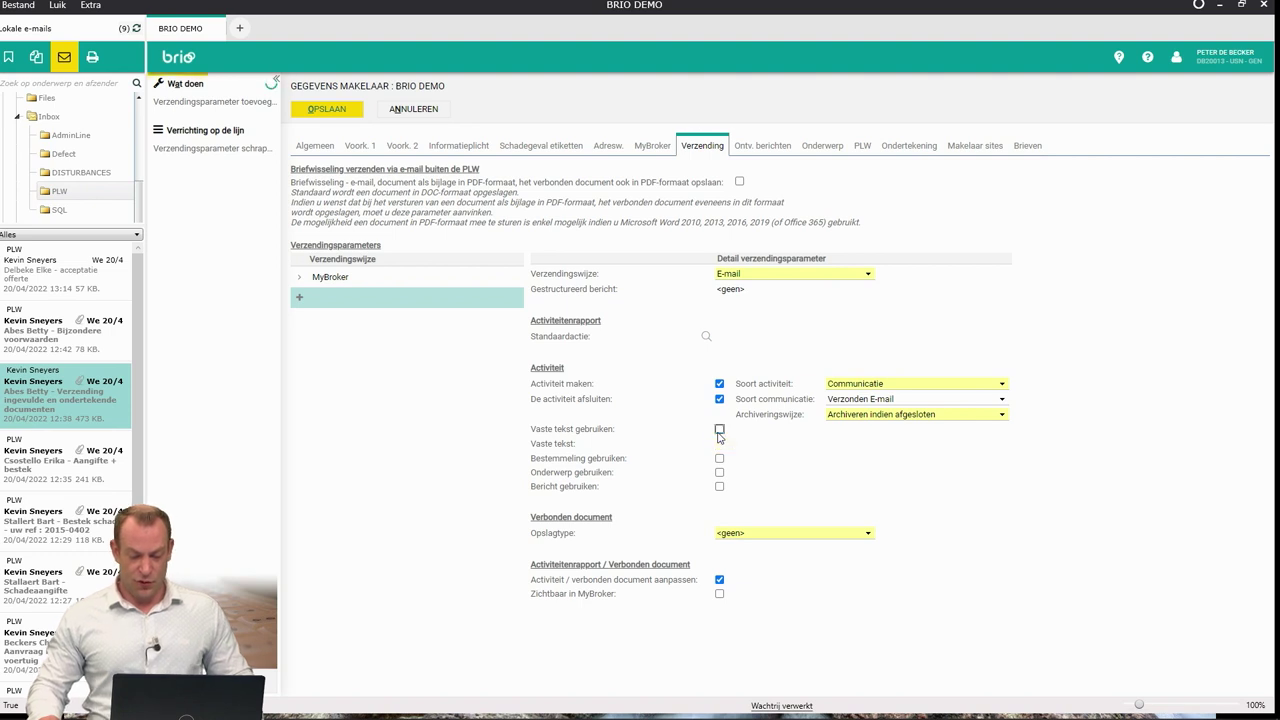
Enable Bericht gebruiken for the e-mail activity, leaving Bestemming gebruiken and Onderwerp gebruiken disabled.
{"action": "left_click", "coordinate": [720, 460]}
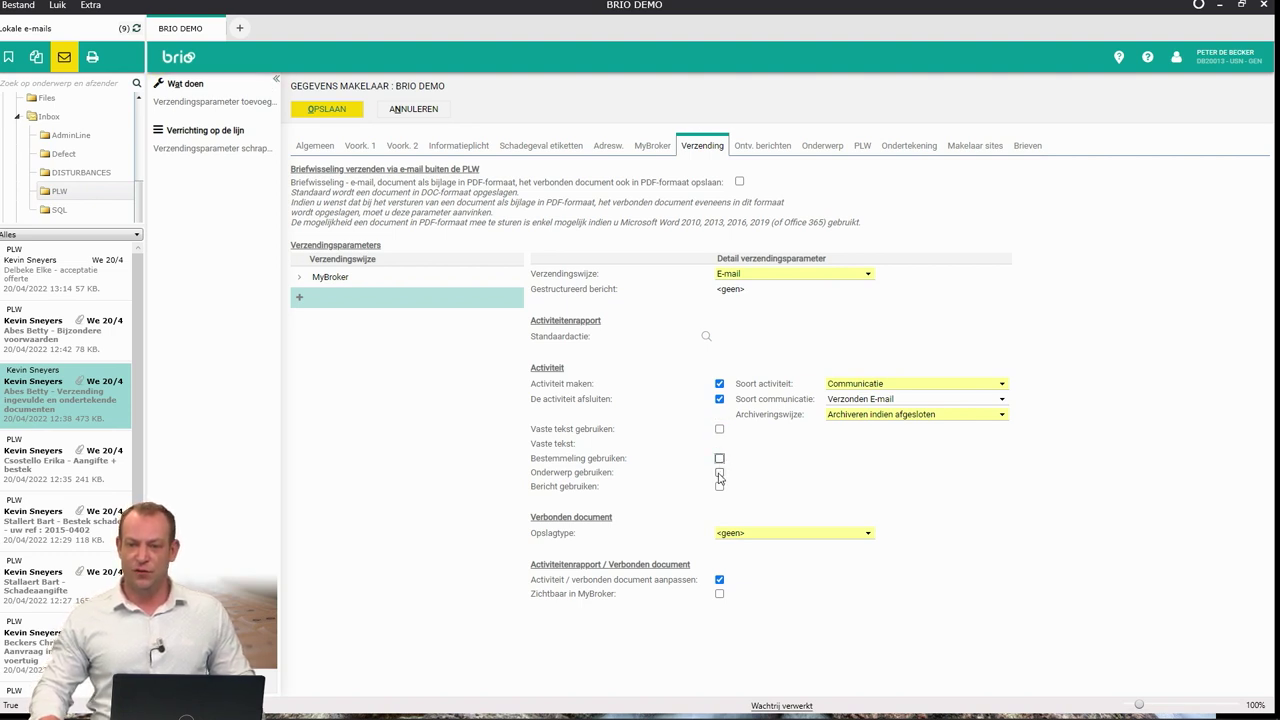
{"action": "left_click", "coordinate": [719, 474]}
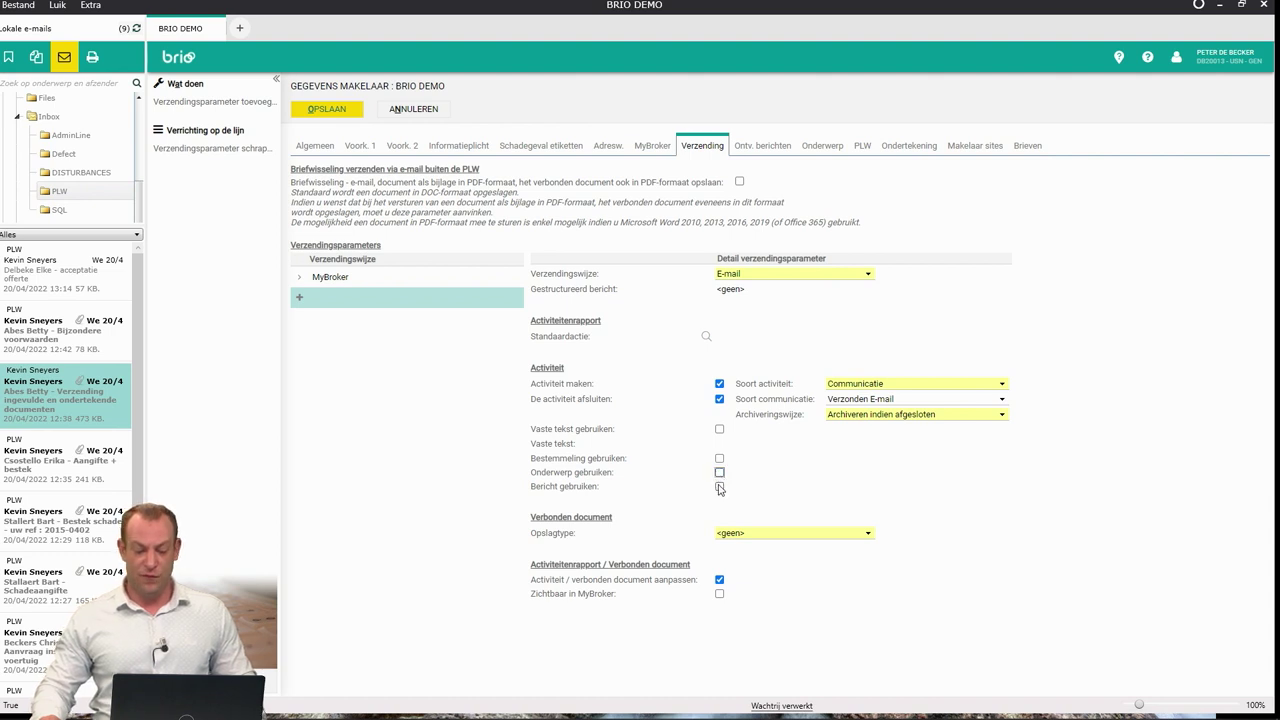
{"action": "left_click", "coordinate": [719, 486]}
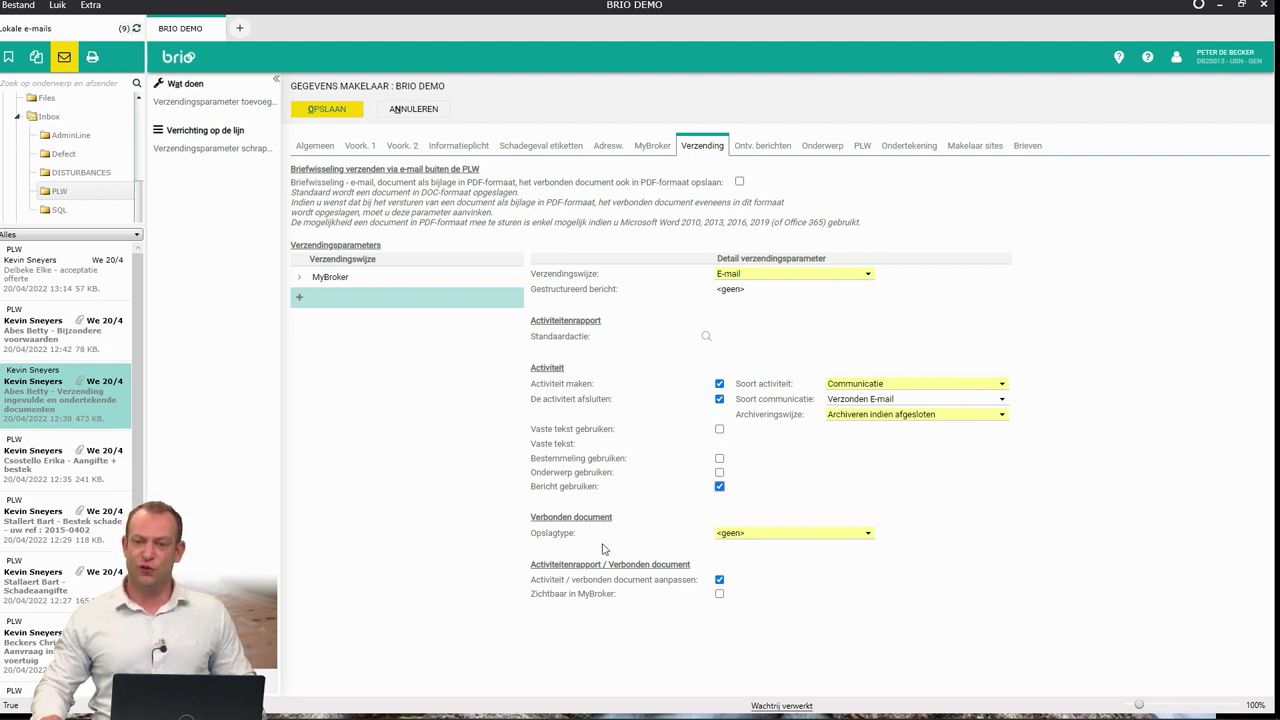
Set the linked document's storage type to Permanente opslag, save the broker settings and dismiss the warning.
{"action": "left_click", "coordinate": [777, 537]}
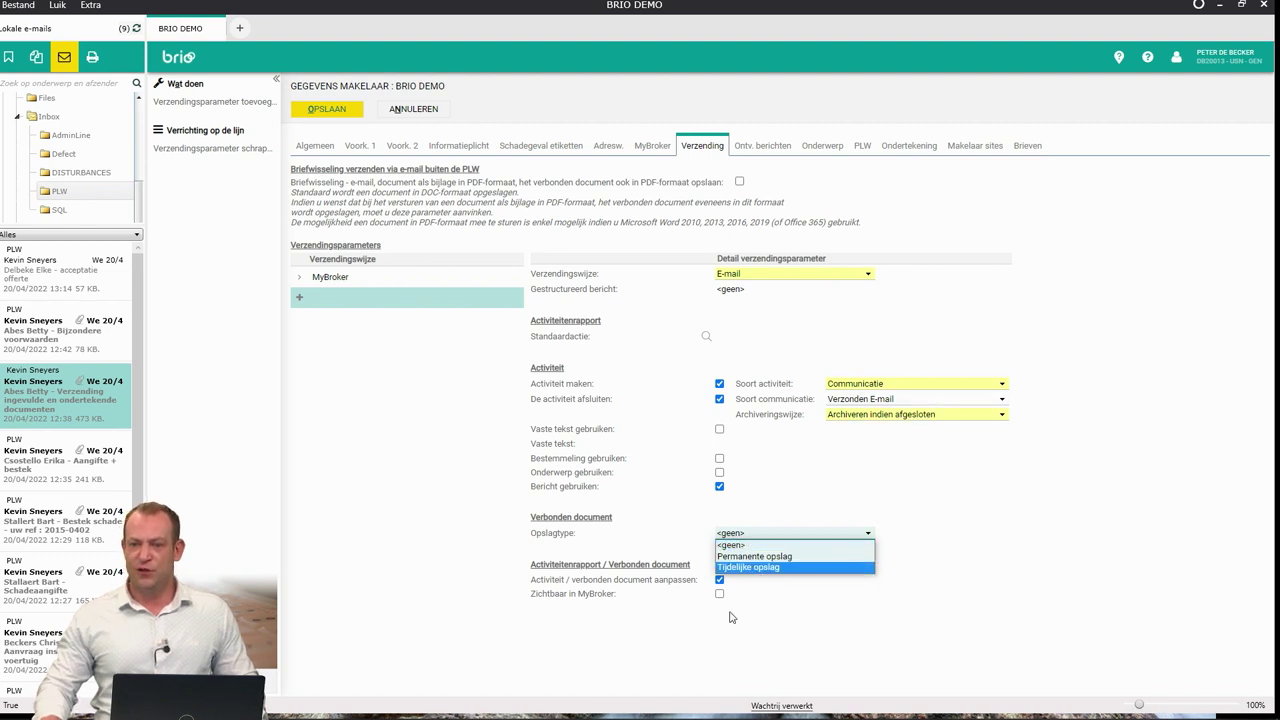
{"action": "left_click", "coordinate": [766, 557]}
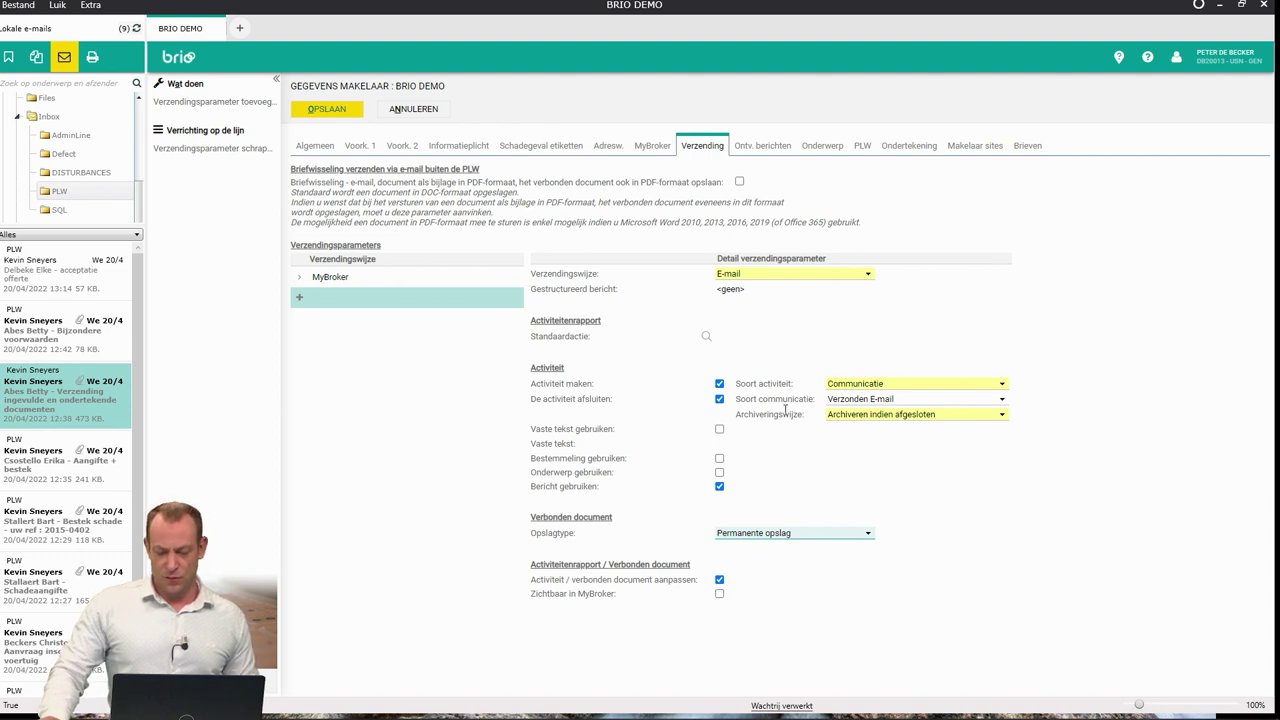
{"action": "left_click", "coordinate": [333, 114]}
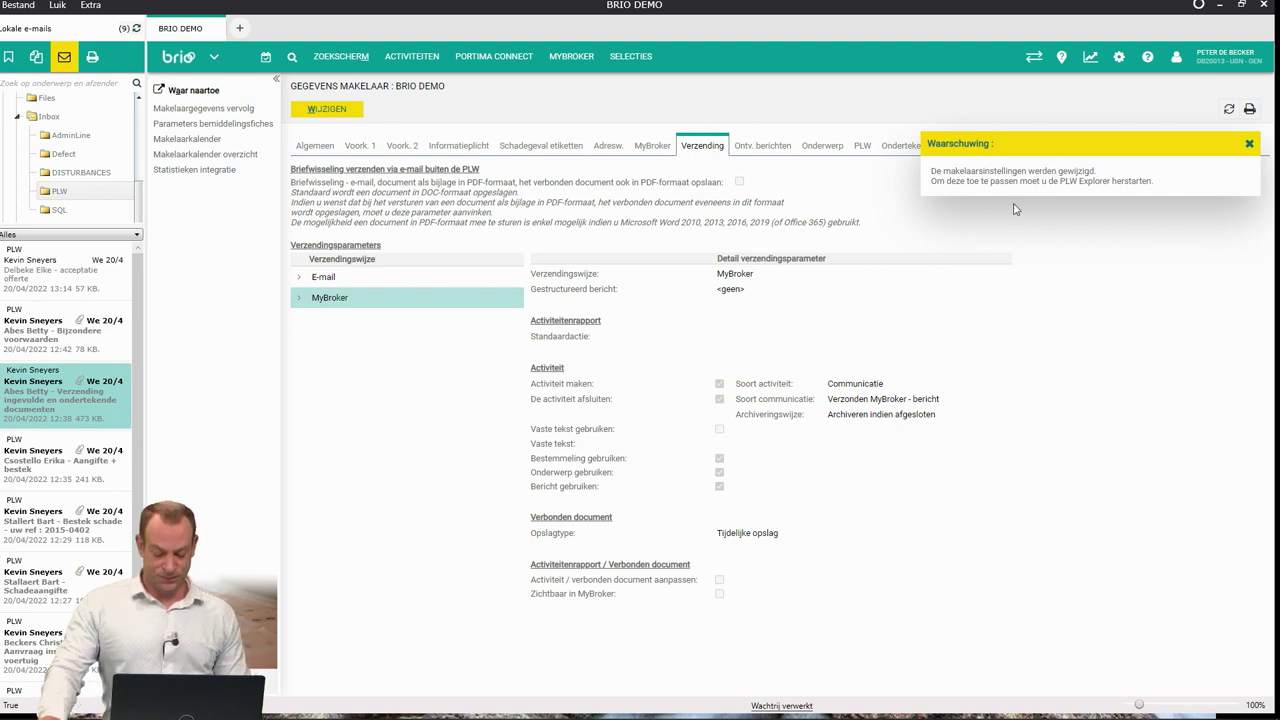
{"action": "left_click", "coordinate": [1247, 146]}
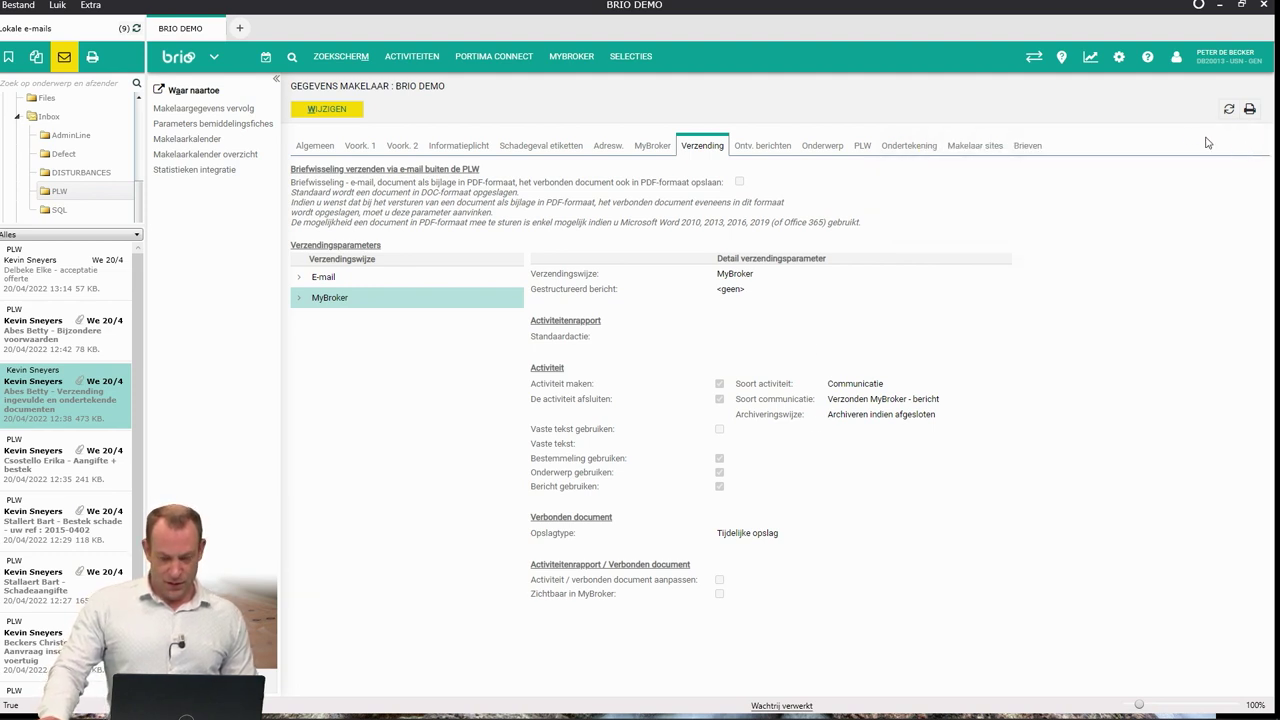
Edit the Onderwerp parameter for Contract, Verzekeringsnemer, E-mail, Nederlands, setting Variabele 1 to "Uw contract" with 317 - Polistype (omschr.kla).
{"action": "left_click", "coordinate": [823, 146]}
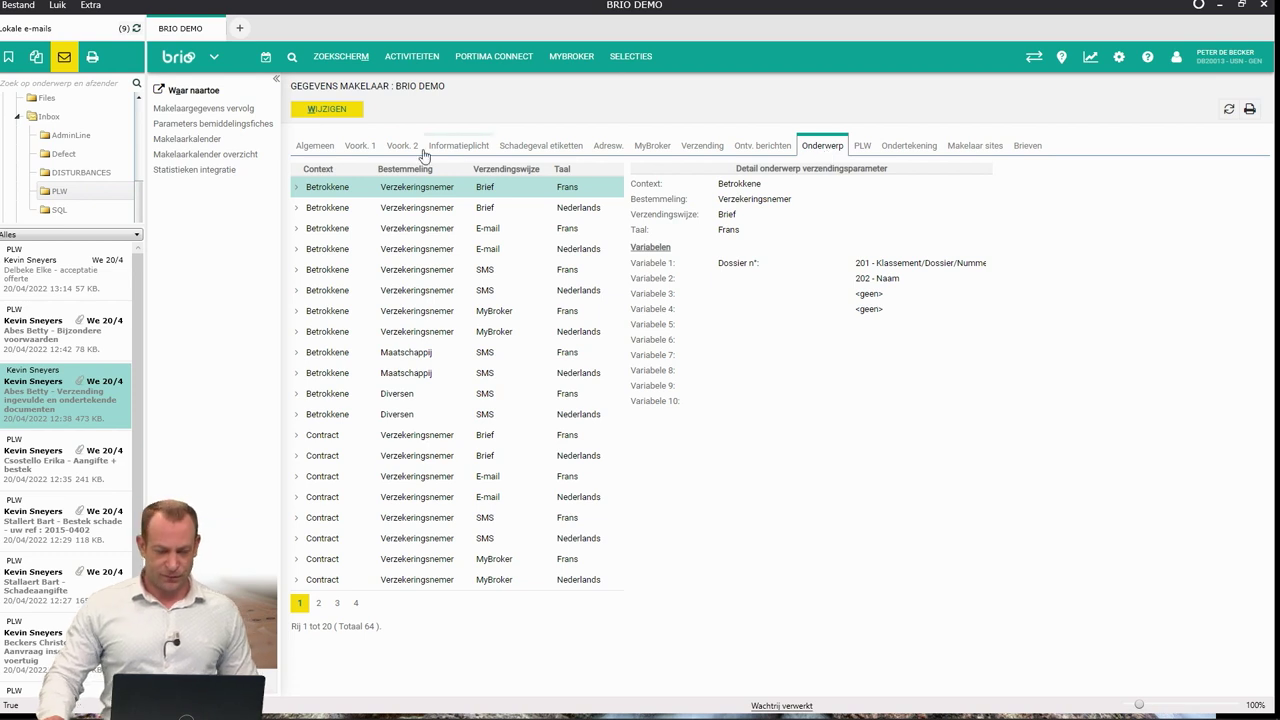
{"action": "left_click", "coordinate": [327, 109]}
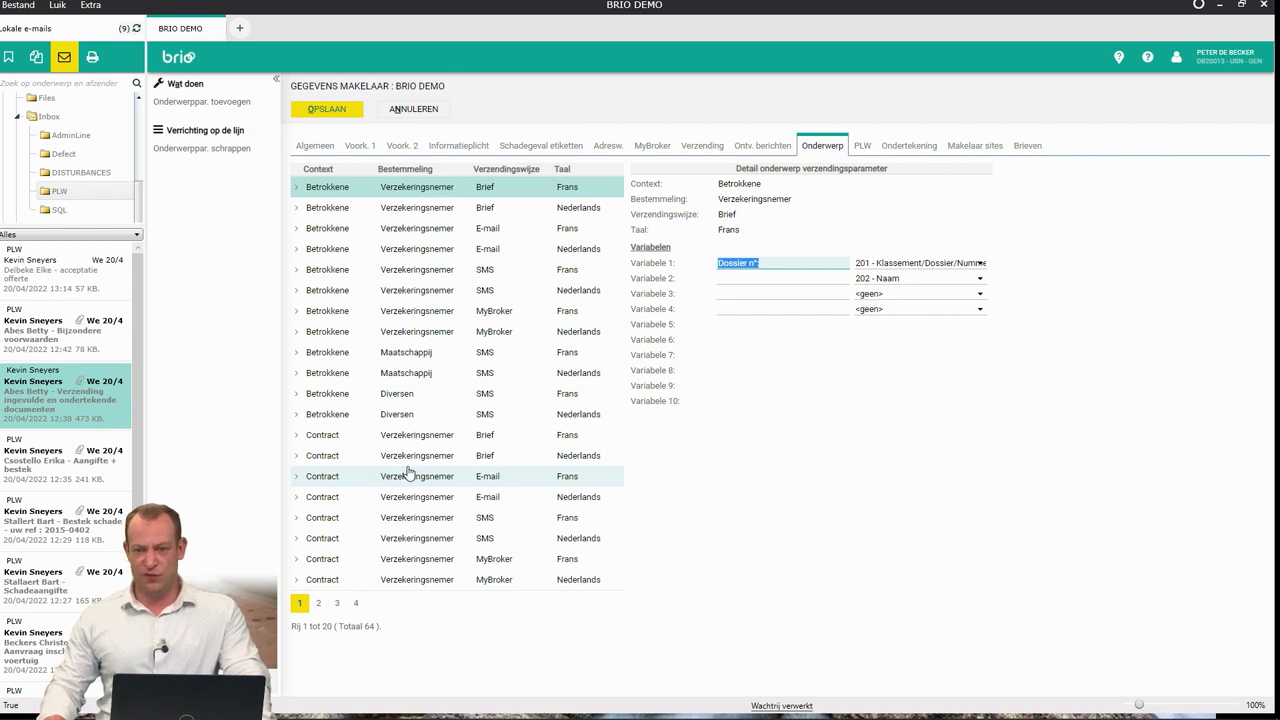
{"action": "left_click", "coordinate": [422, 504]}
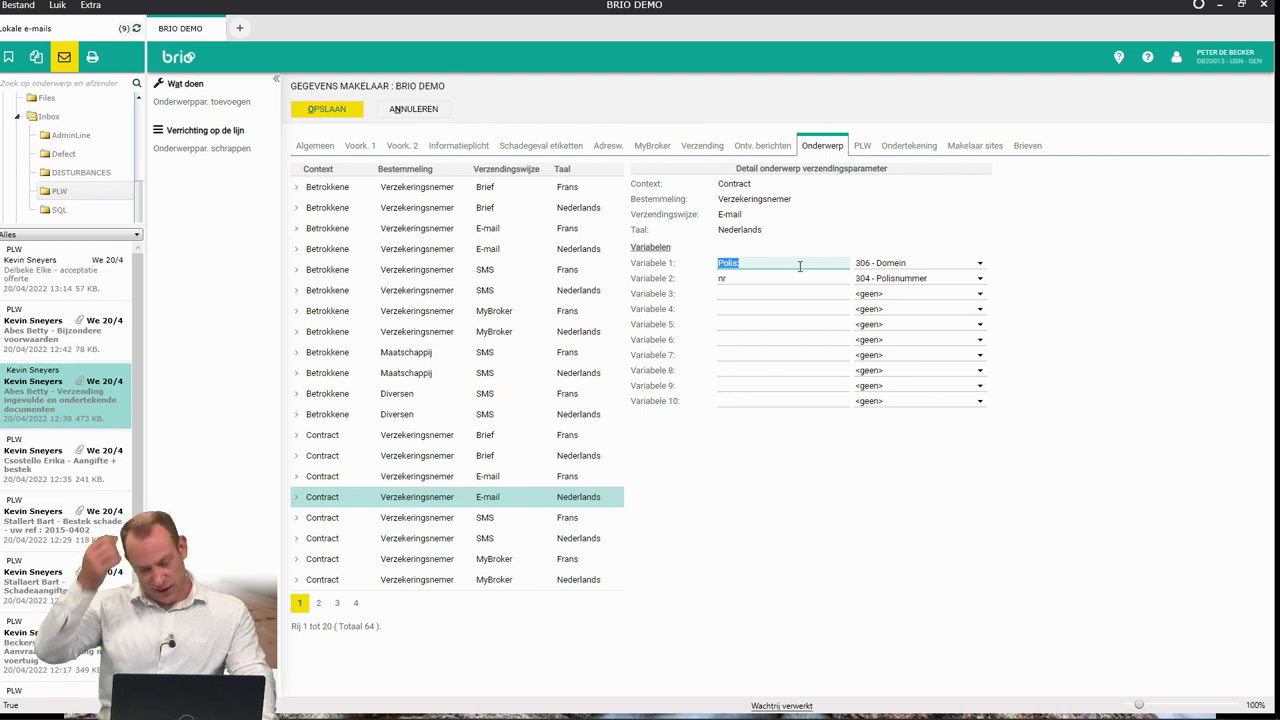
{"action": "type", "text": "Uw"}
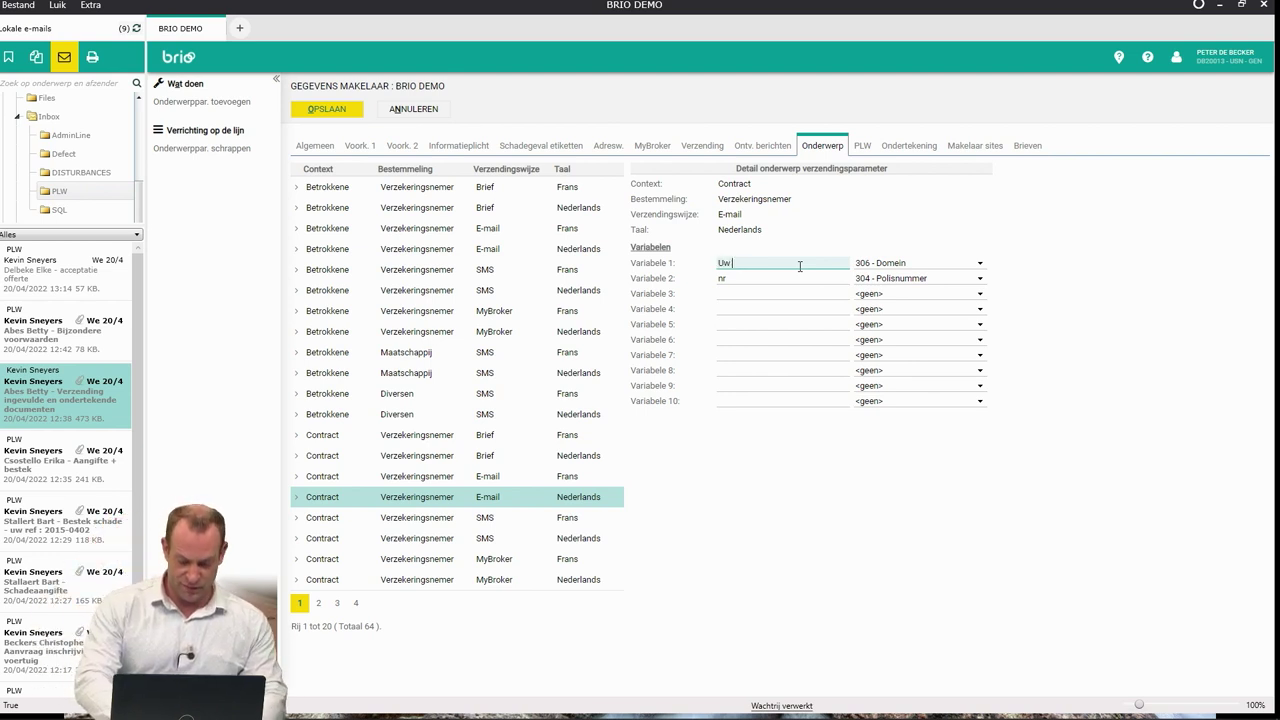
{"action": "type", "text": " contract"}
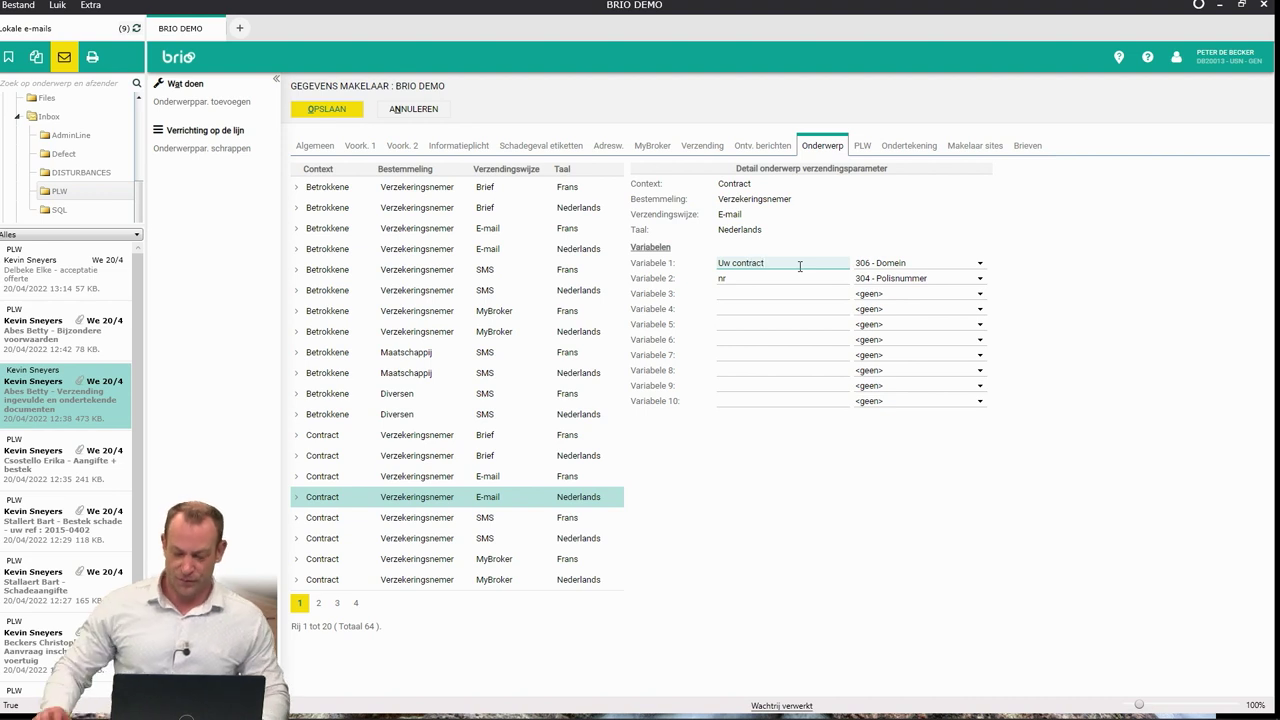
{"action": "left_click", "coordinate": [868, 264]}
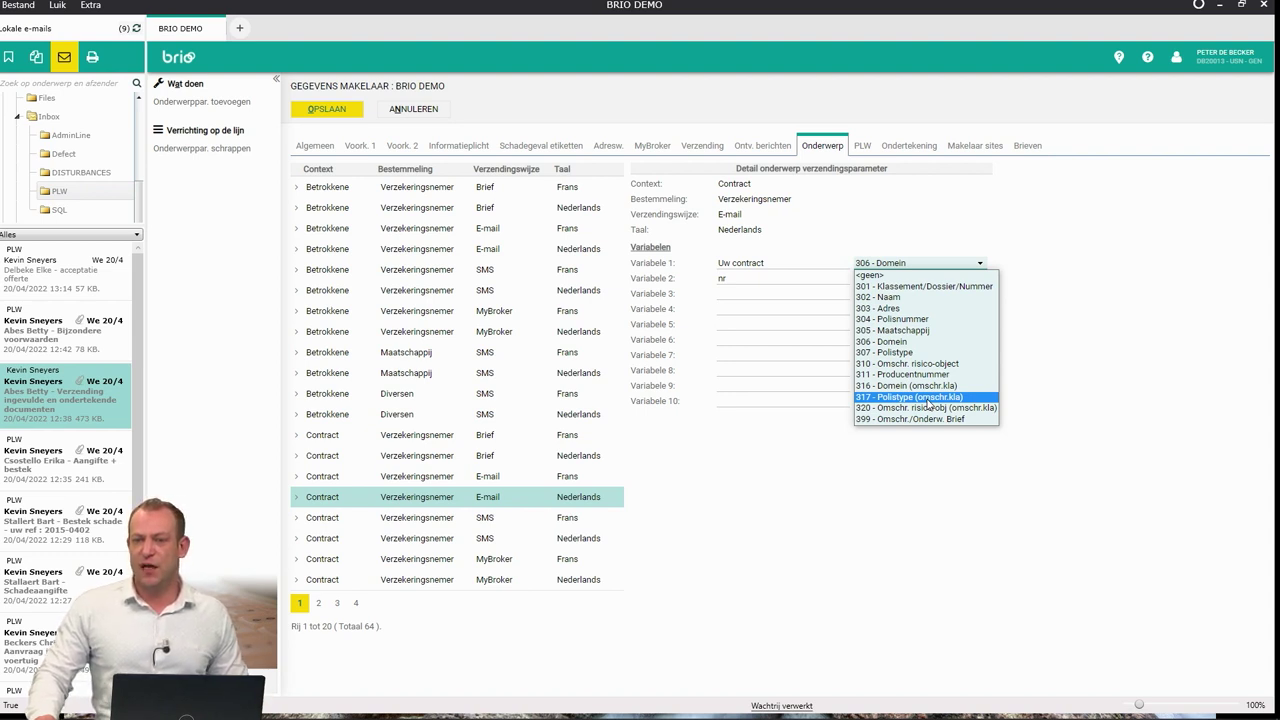
{"action": "left_click", "coordinate": [929, 399]}
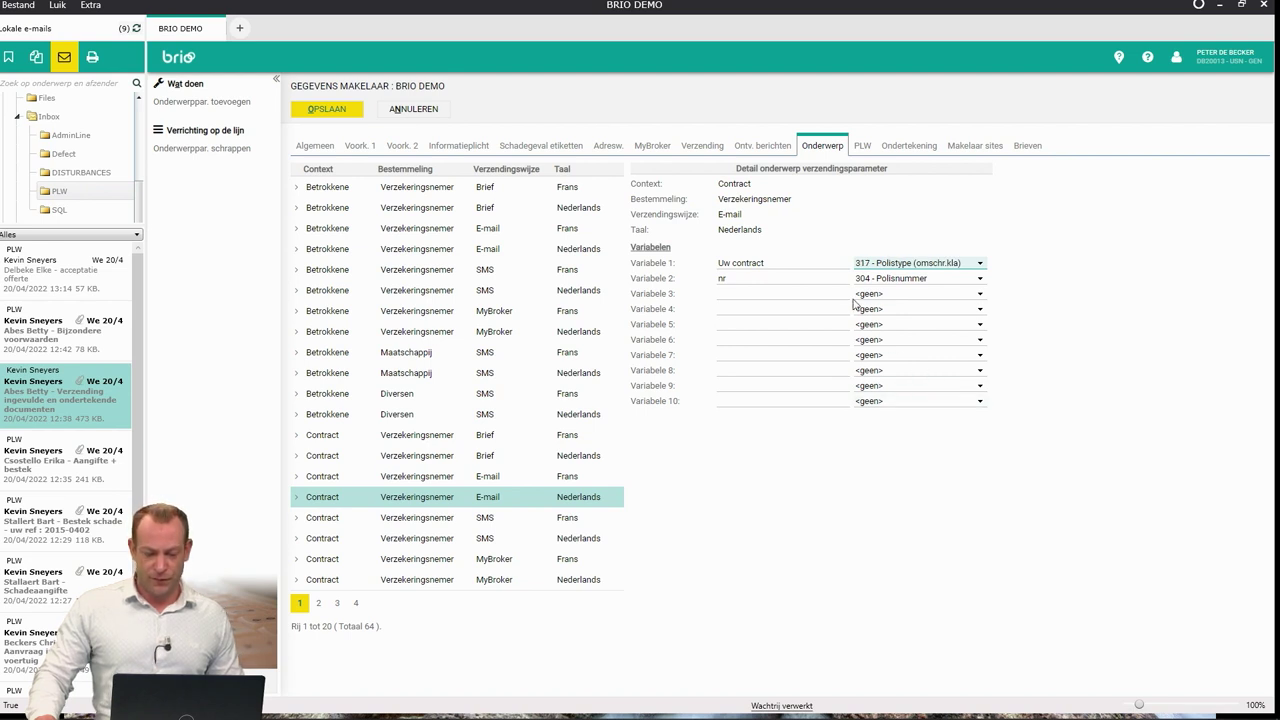
Set Variabele 3 to "-" with 310 - Omschr. risico-object, and Variabele 4 to 399 - Omschr./Onderw. Brief without prefix text.
{"action": "left_click", "coordinate": [795, 282]}
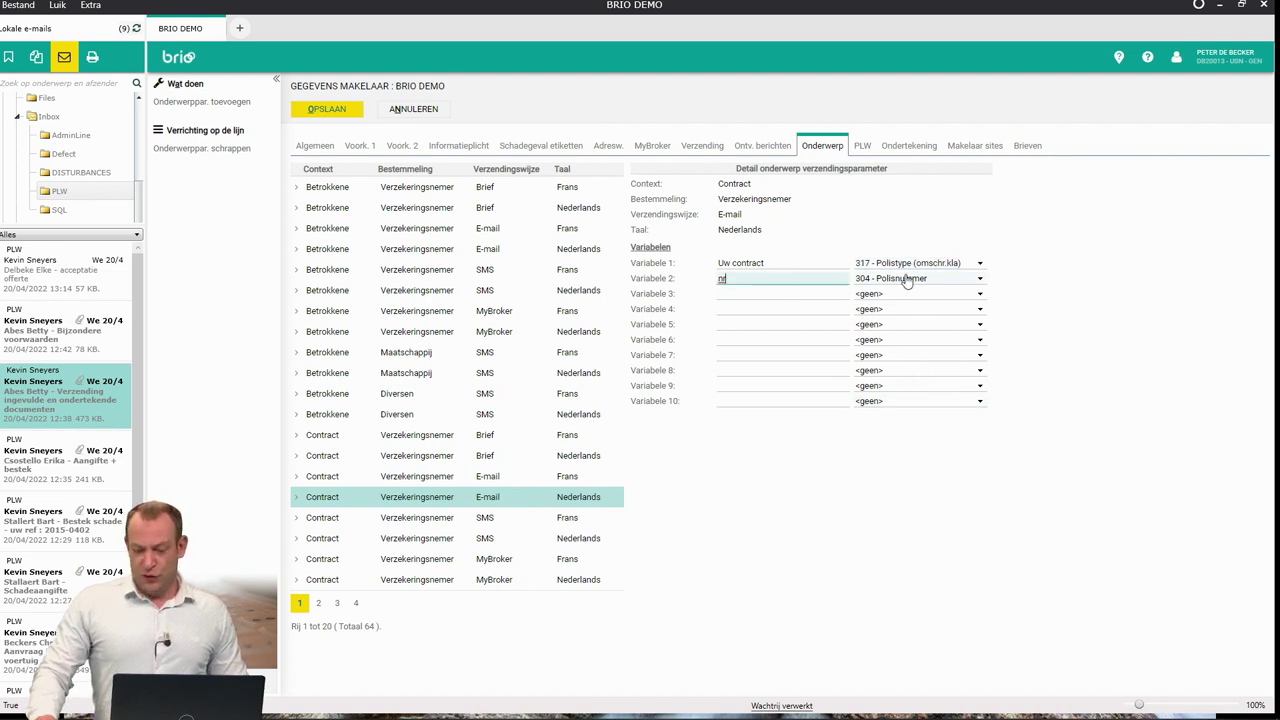
{"action": "left_click", "coordinate": [838, 289]}
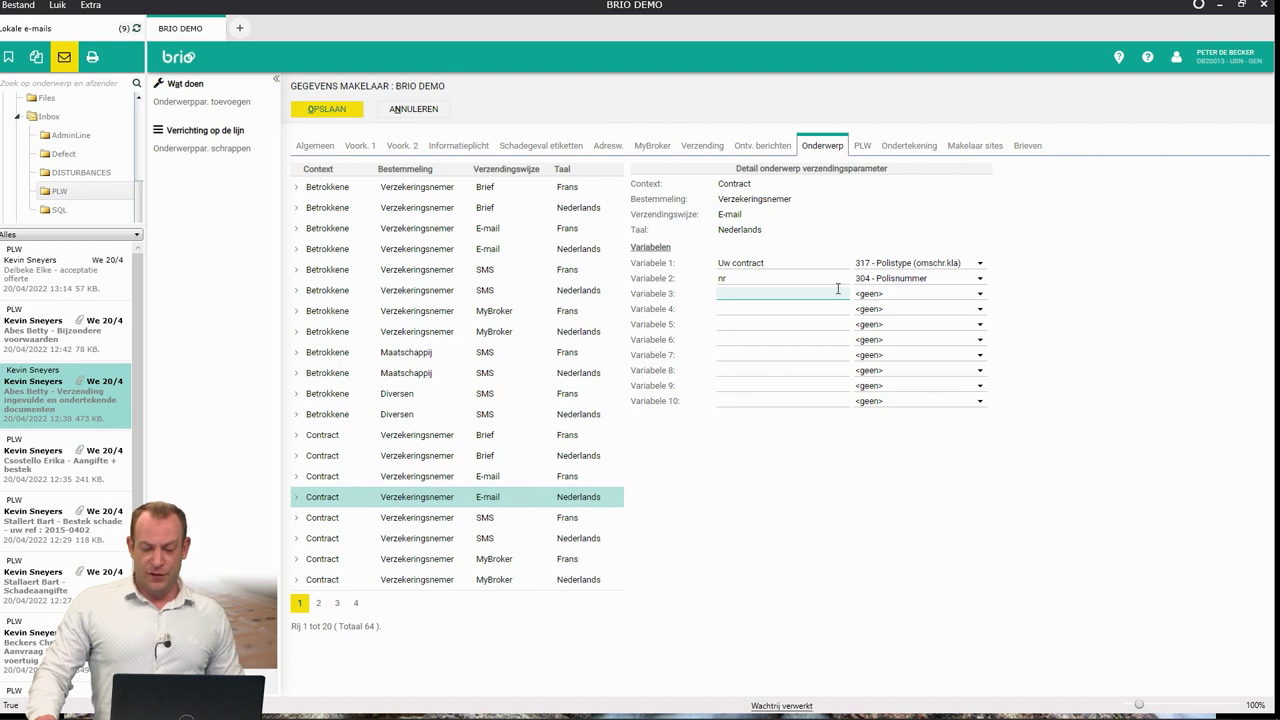
{"action": "type", "text": "-"}
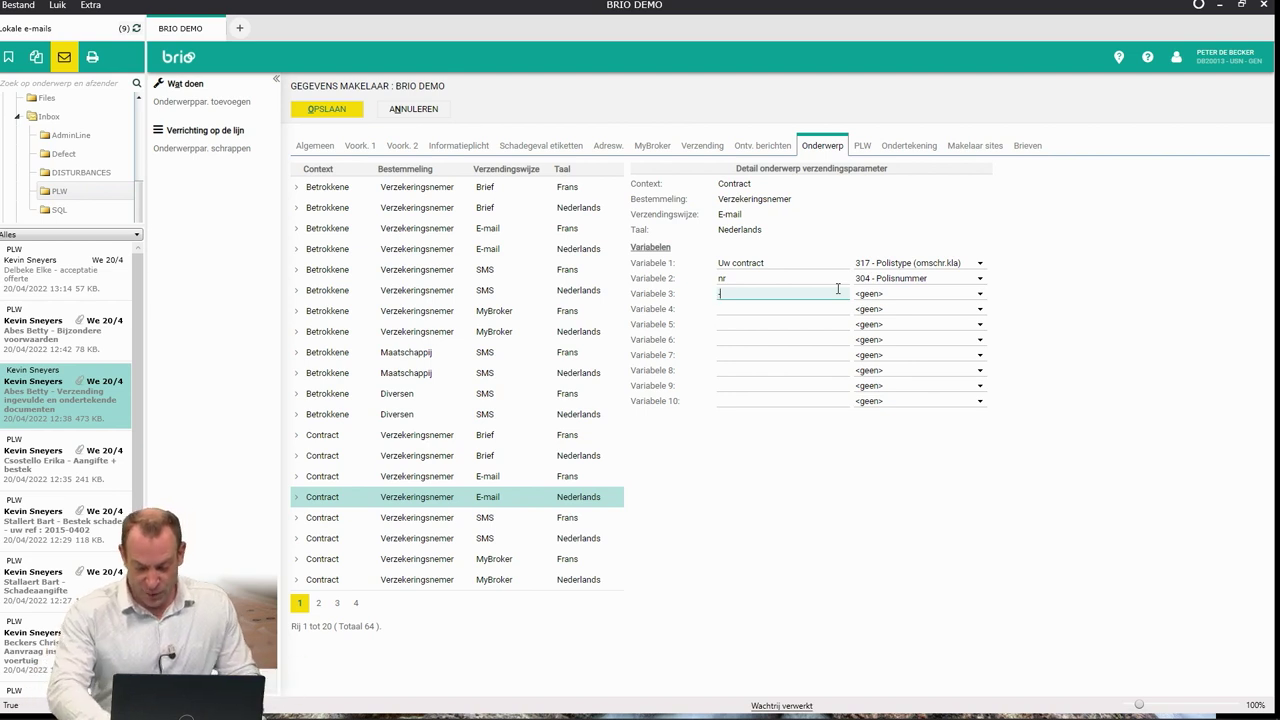
{"action": "left_click", "coordinate": [868, 294]}
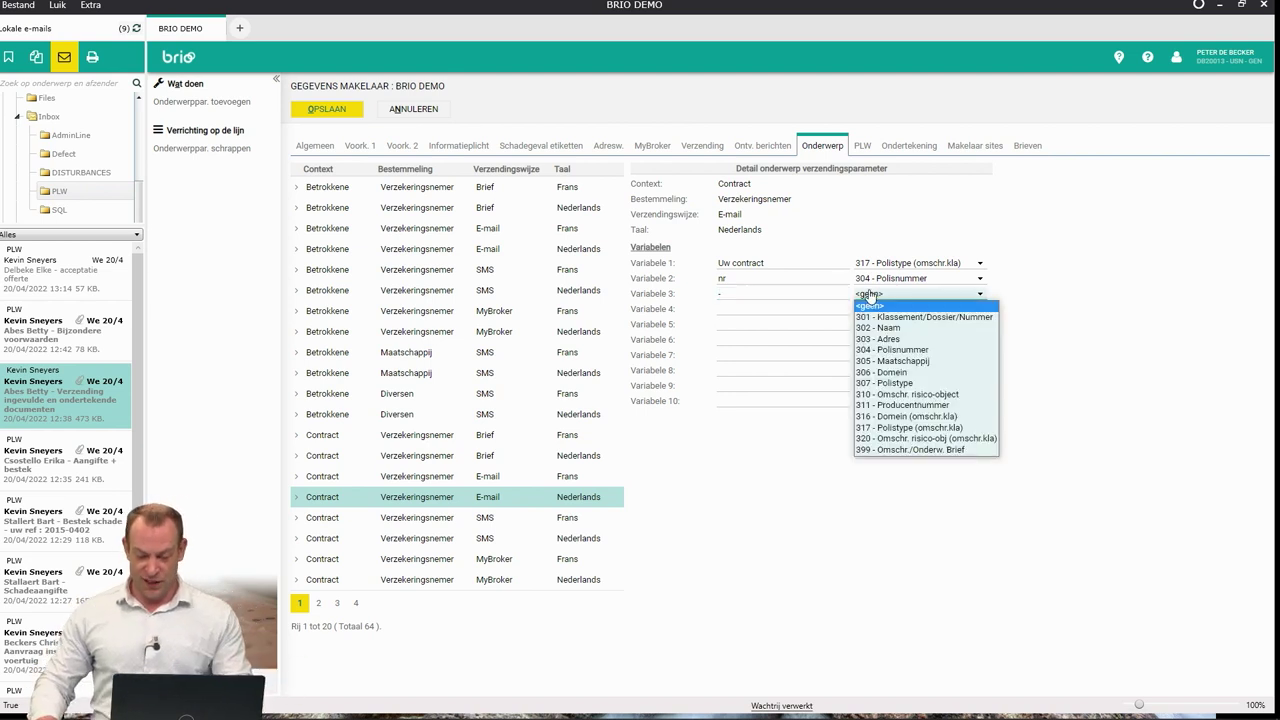
{"action": "left_click", "coordinate": [927, 396]}
{"action": "left_click", "coordinate": [794, 311]}
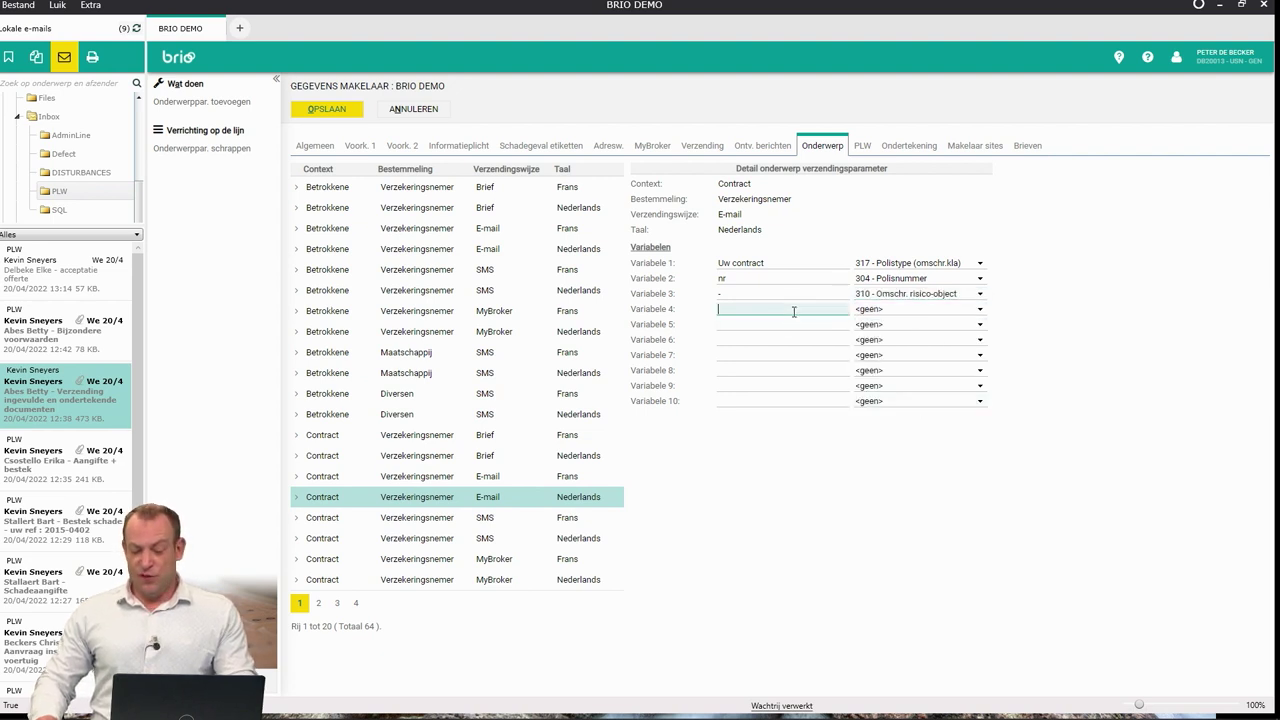
{"action": "left_click", "coordinate": [915, 310]}
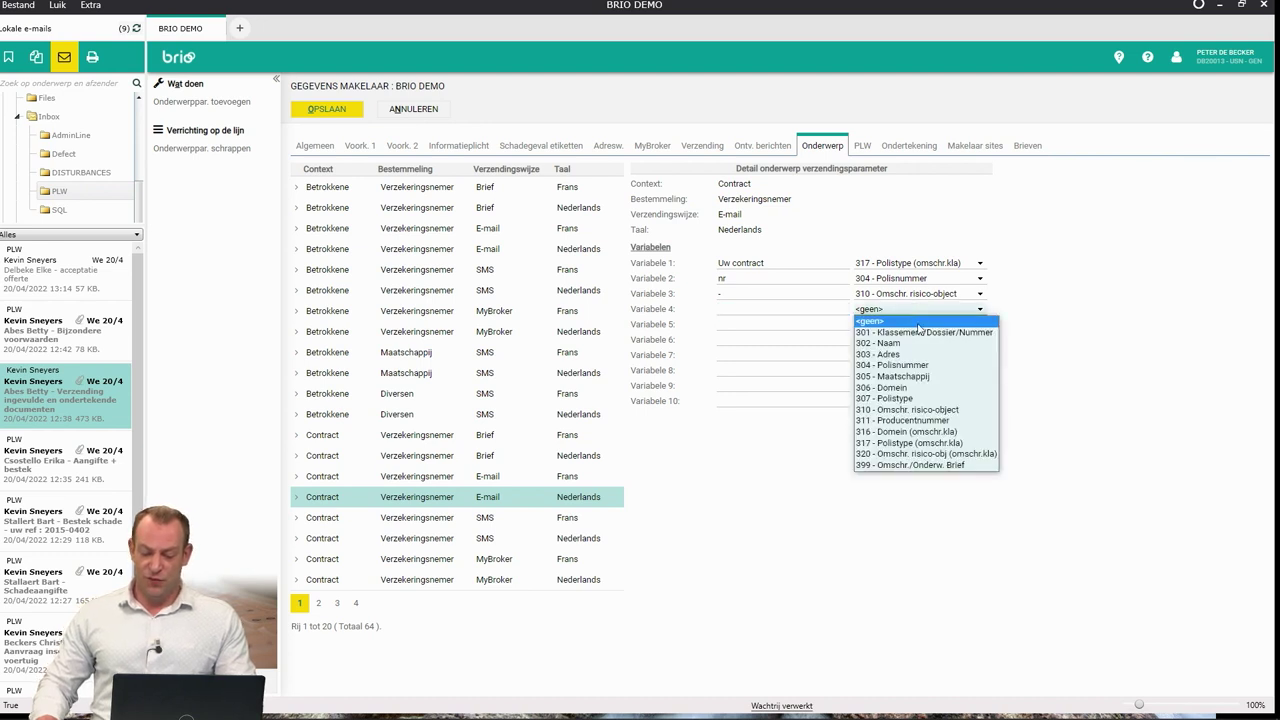
{"action": "left_click", "coordinate": [942, 466]}
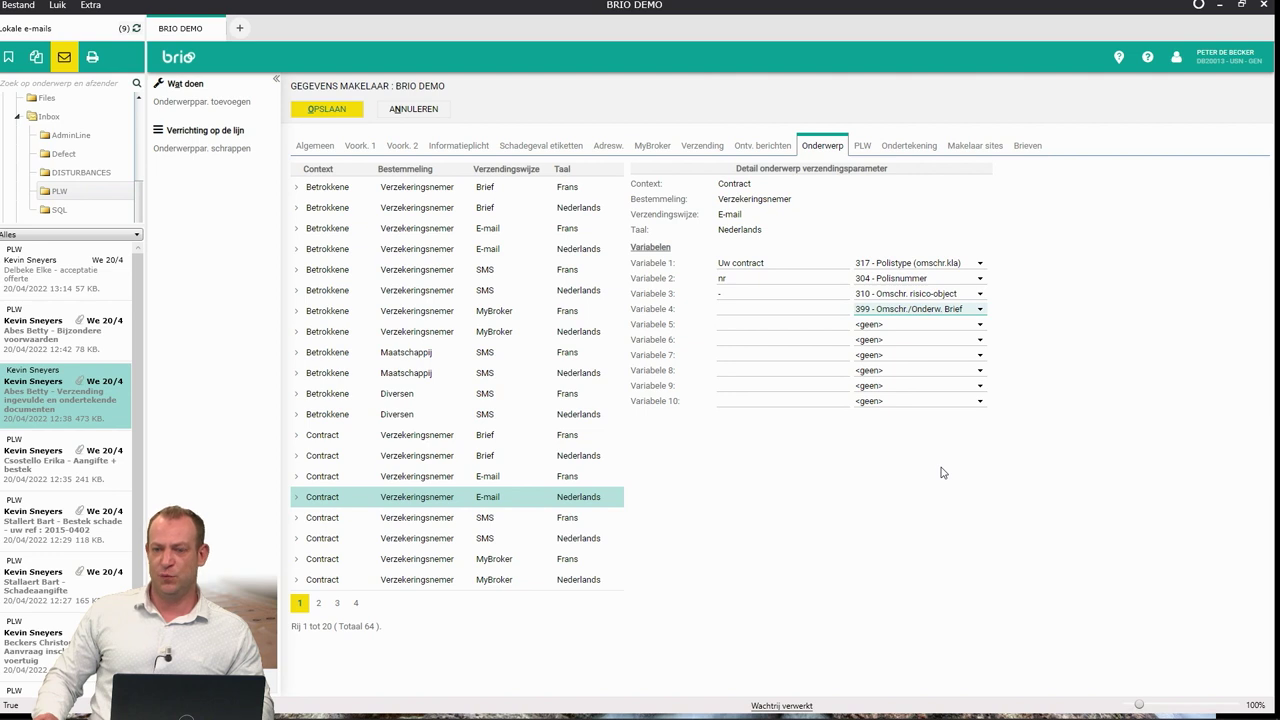
Add a PLW assignment parameter to the broker settings with Rijbewijs as its description.
{"action": "left_click", "coordinate": [862, 146]}
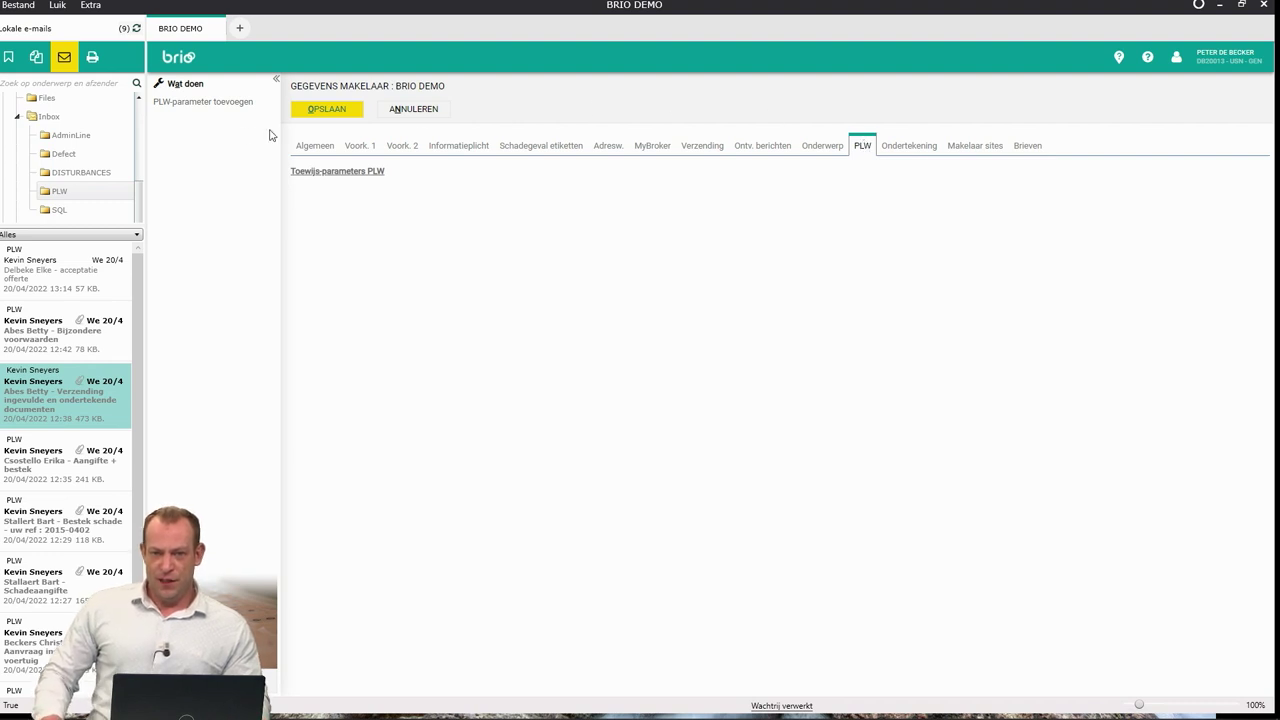
{"action": "left_click", "coordinate": [222, 106]}
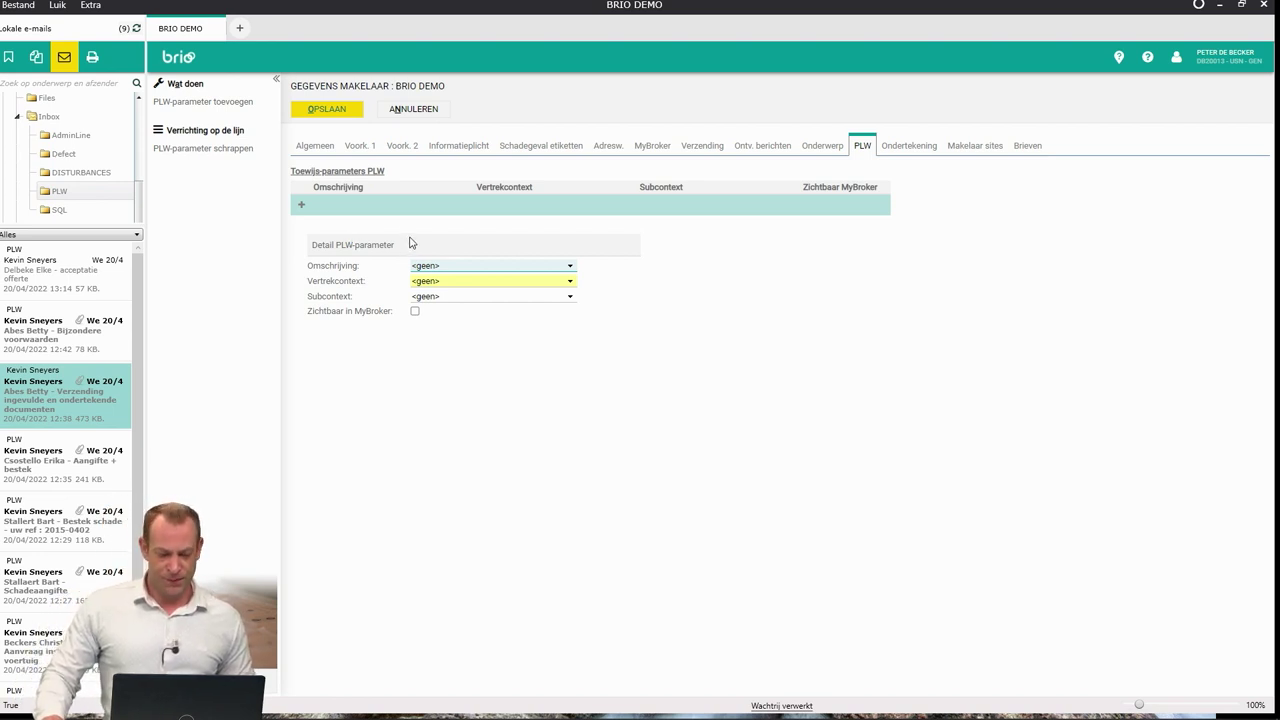
{"action": "left_click_drag", "start_coordinate": [316, 264], "coordinate": [368, 266]}
{"action": "left_click", "coordinate": [465, 268]}
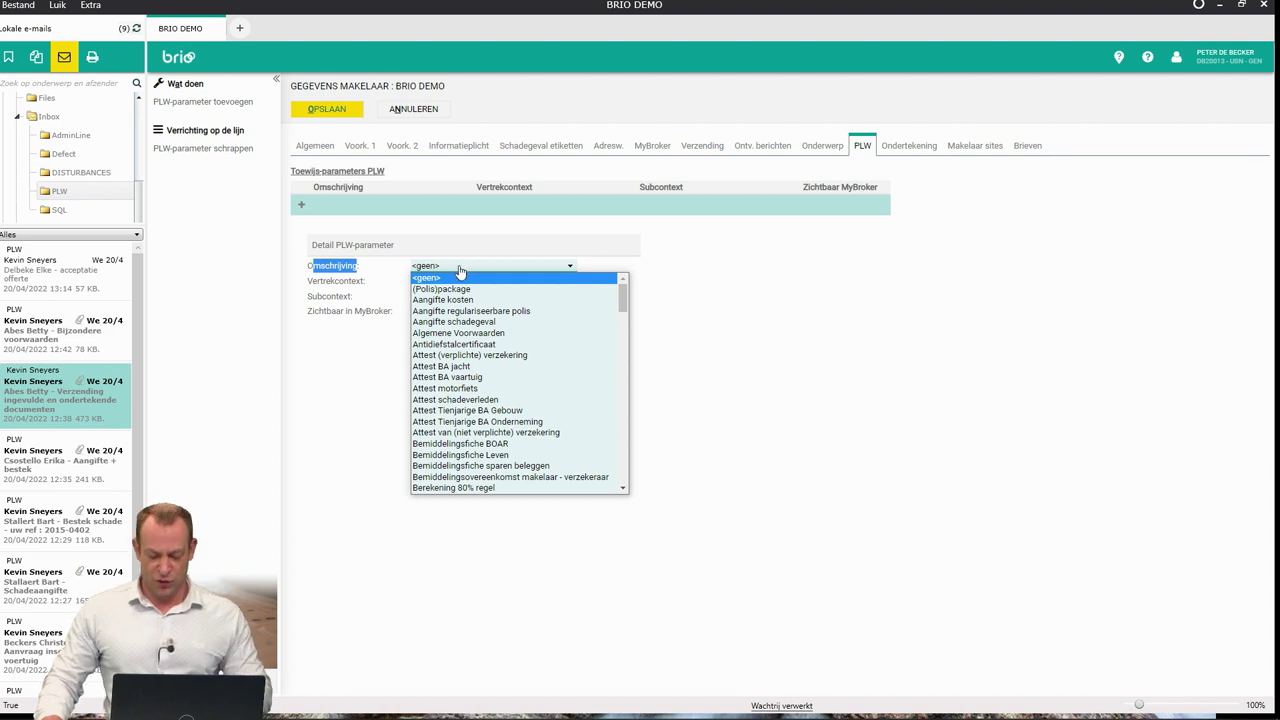
{"action": "key", "text": "r"}
{"action": "scroll", "coordinate": [462, 330], "scroll_direction": "up", "scroll_amount": 2}
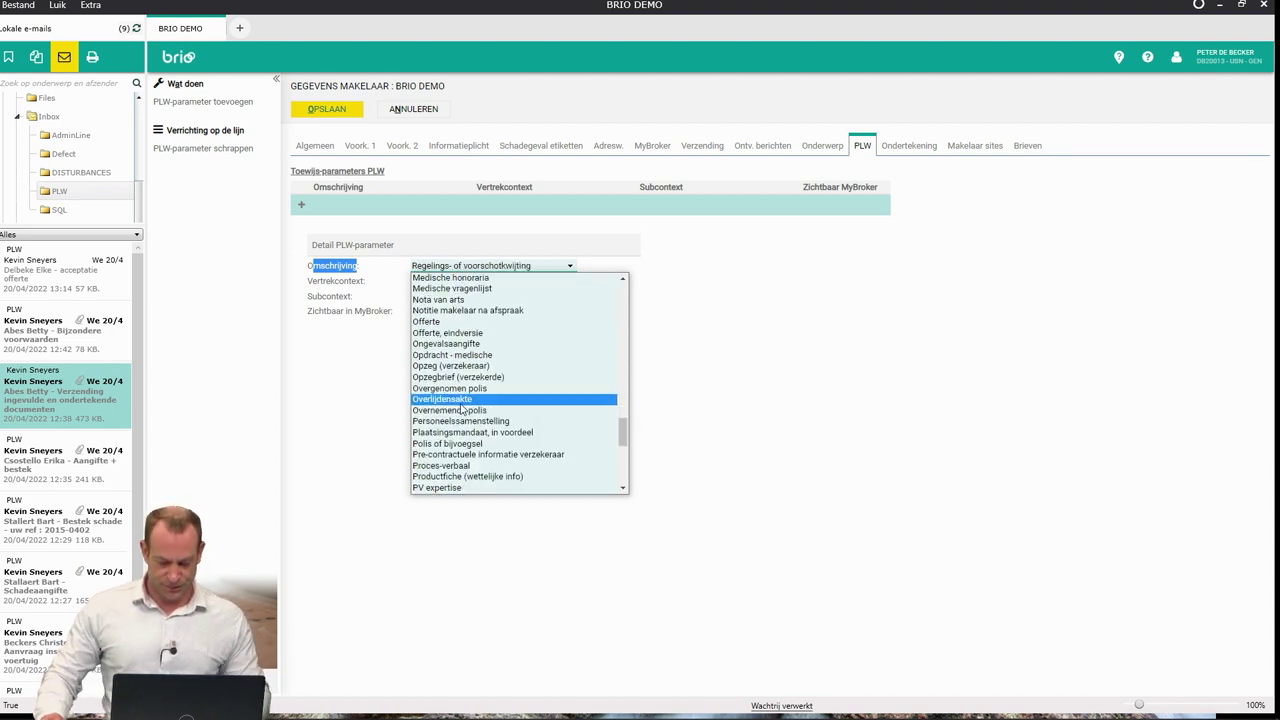
{"action": "key", "text": "r"}
{"action": "key", "text": "r"}
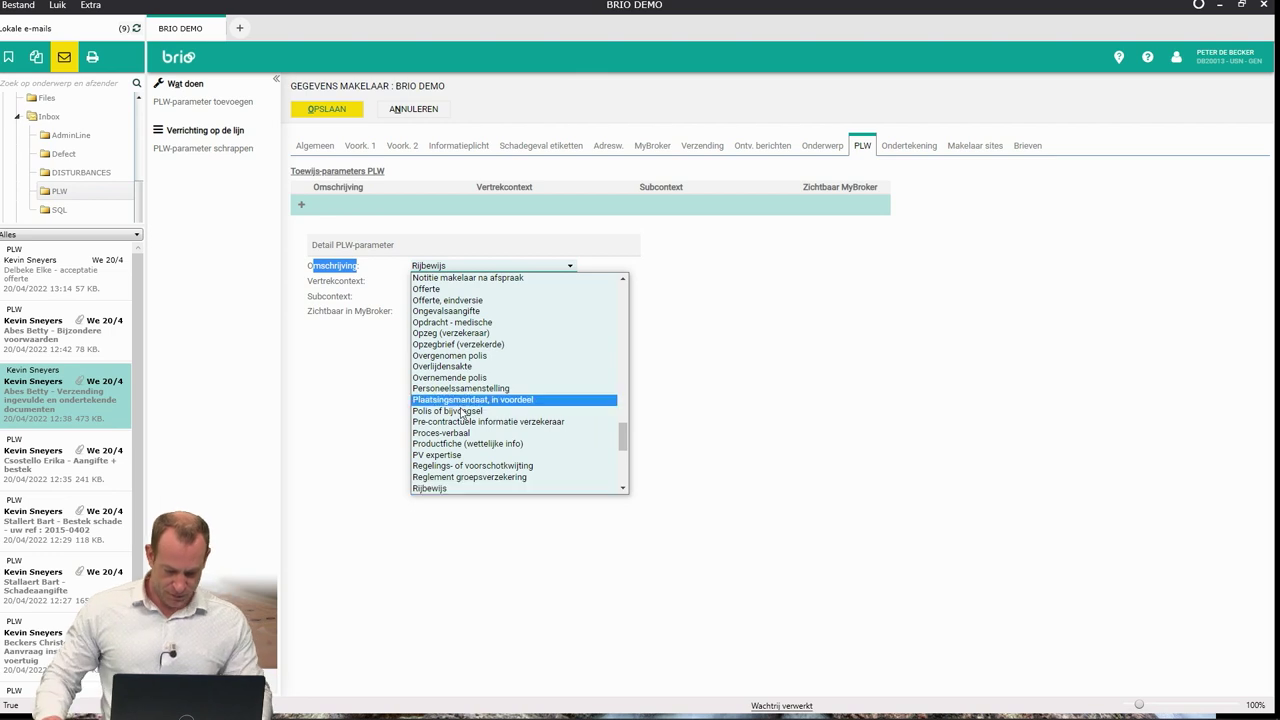
{"action": "left_click", "coordinate": [465, 488]}
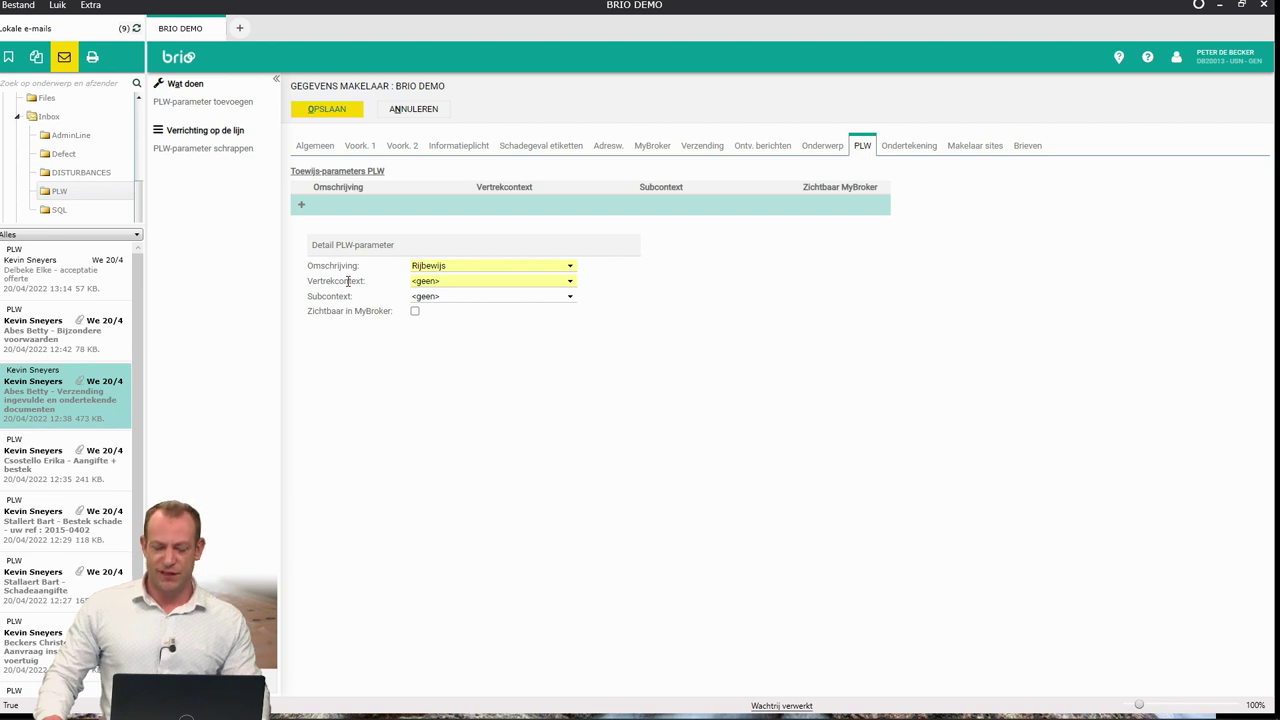
Set the Rijbewijs parameter's Vertrekcontext to Betrokkene and keep its Subcontext at <geen>.
{"action": "left_click", "coordinate": [416, 285]}
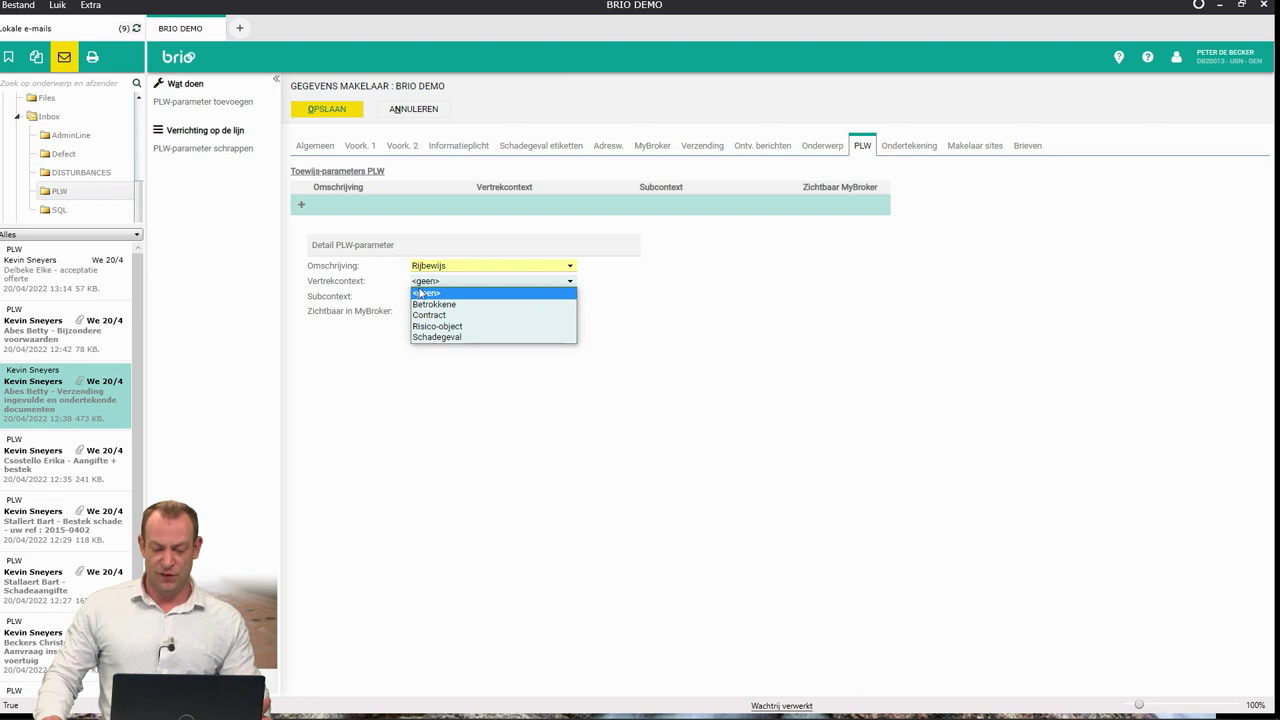
{"action": "left_click", "coordinate": [424, 297]}
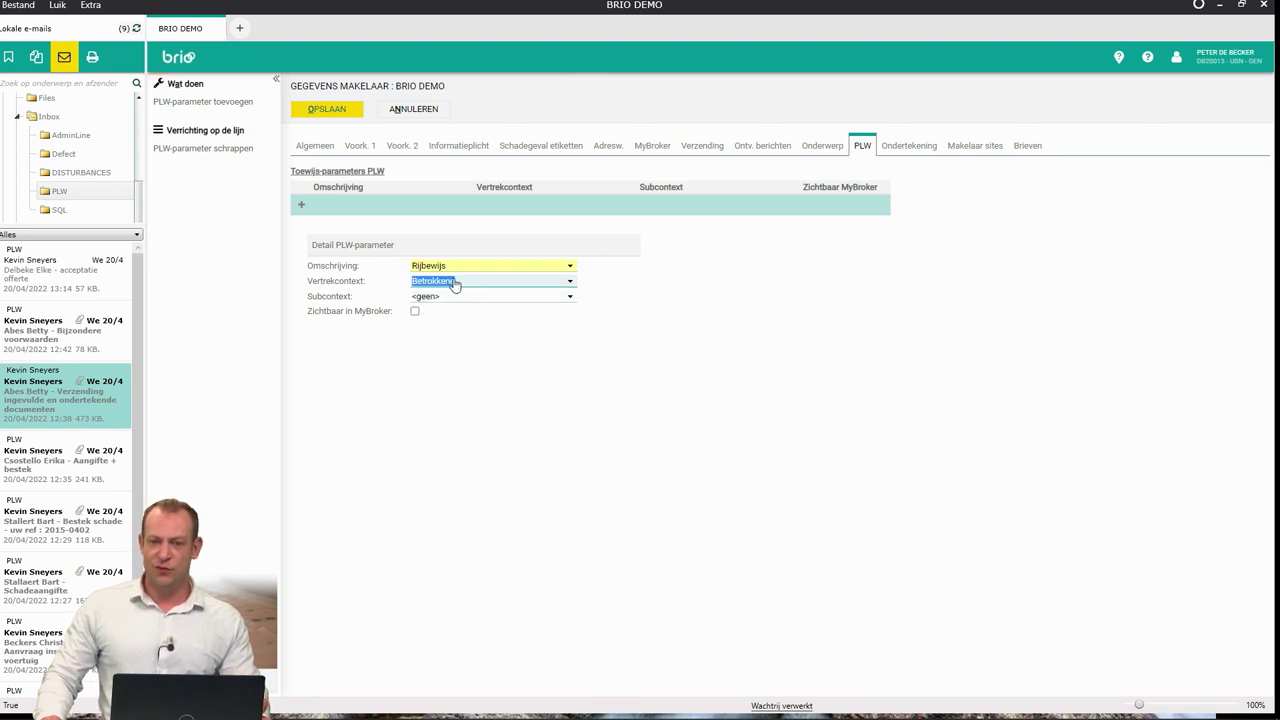
{"action": "left_click_drag", "start_coordinate": [362, 267], "coordinate": [307, 272]}
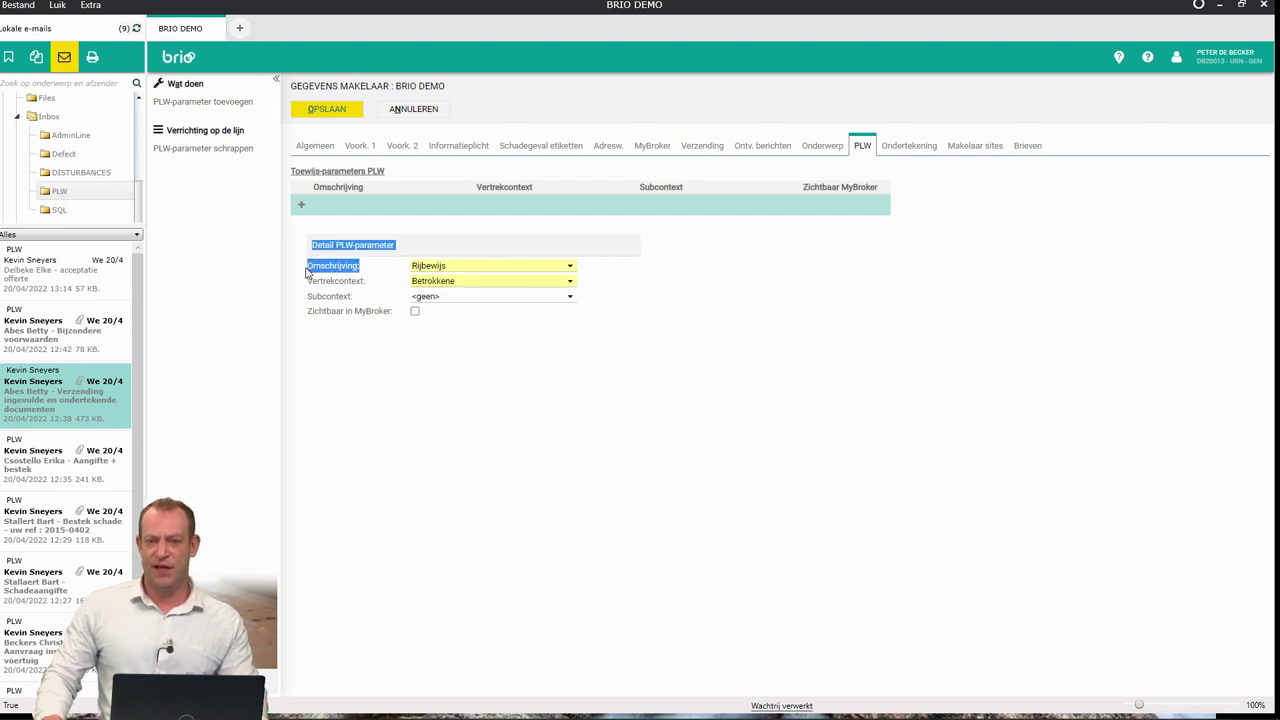
{"action": "left_click", "coordinate": [307, 272]}
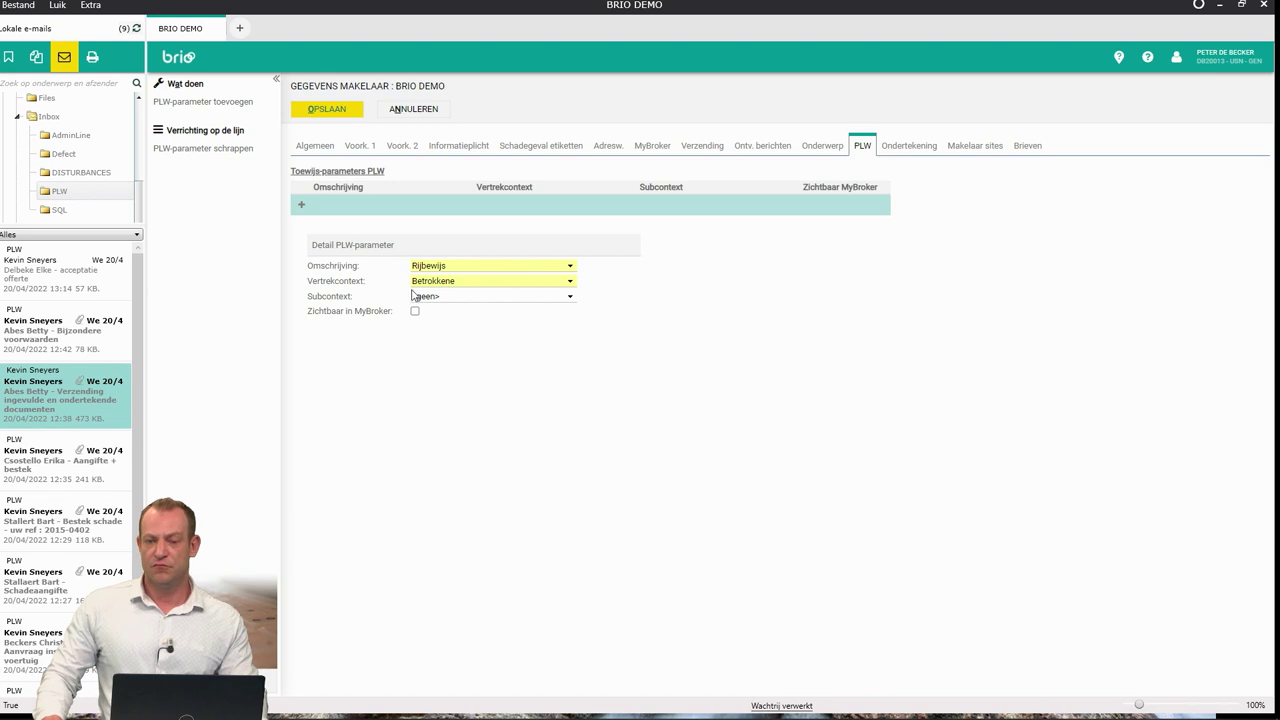
{"action": "left_click", "coordinate": [475, 300]}
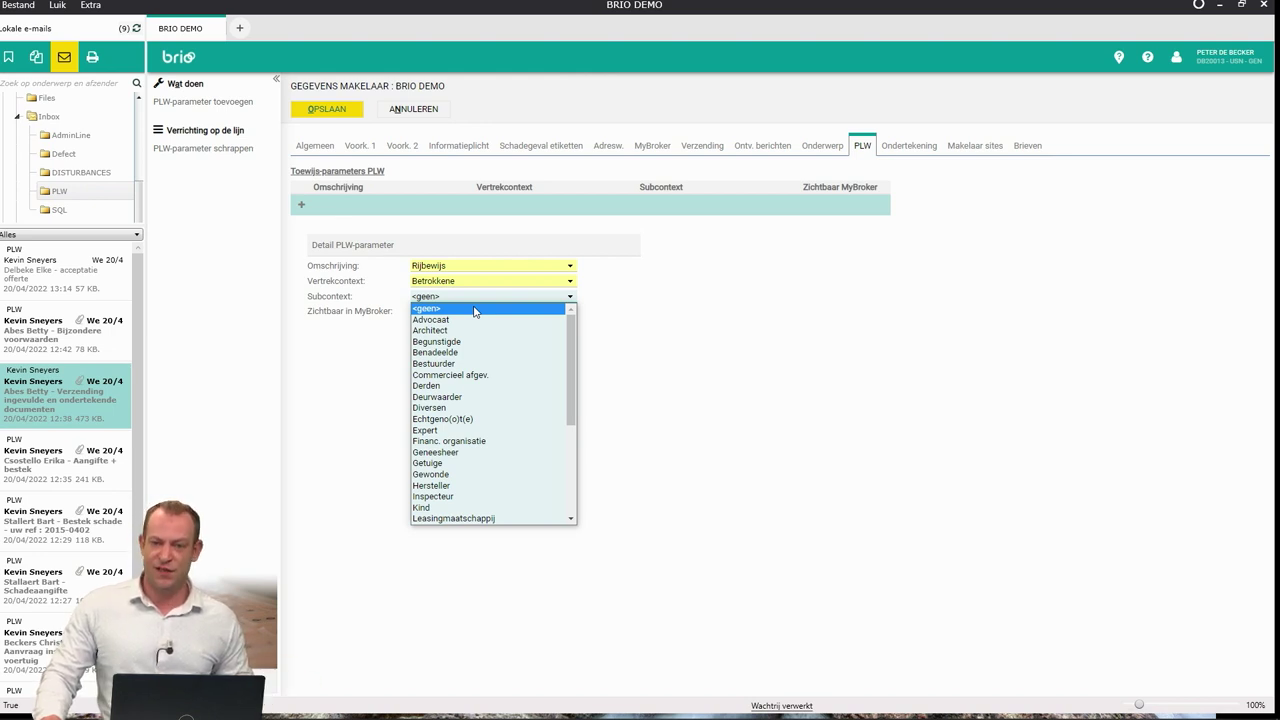
{"action": "left_click", "coordinate": [474, 309]}
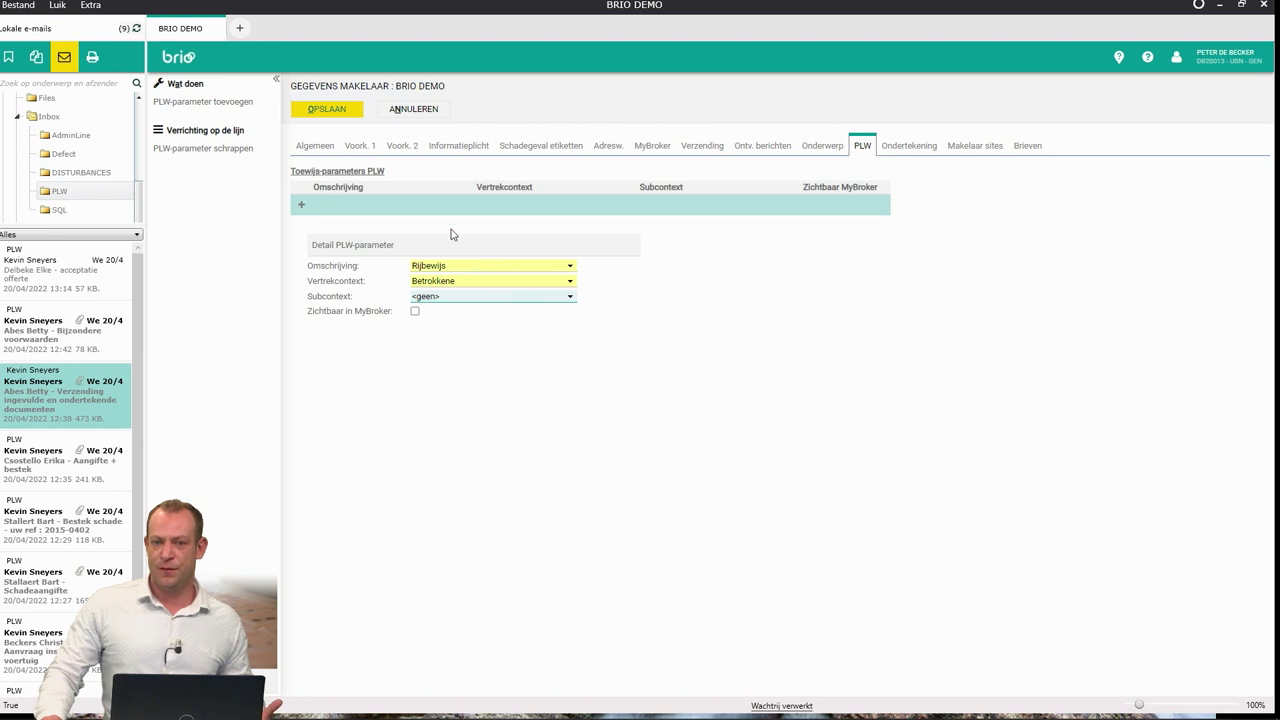
Add a second PLW parameter with description Identiteitskaart and Vertrekcontext Betrokkene.
{"action": "left_click", "coordinate": [228, 102]}
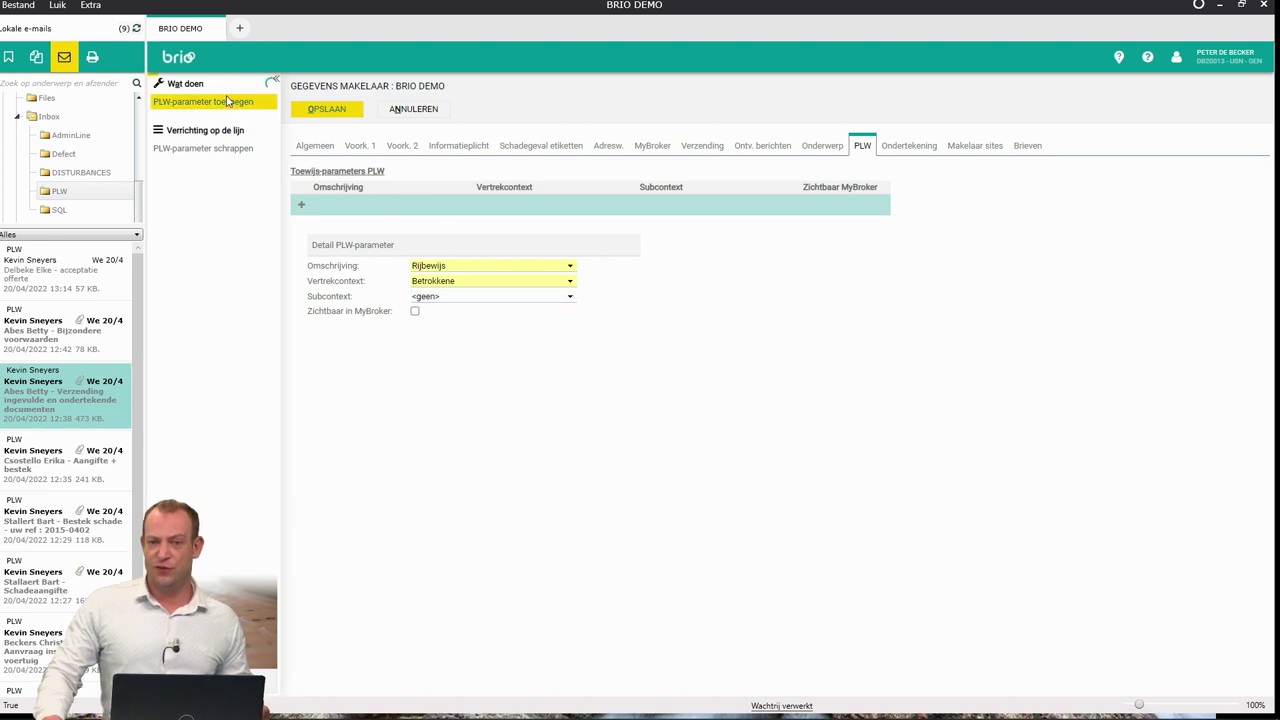
{"action": "left_click", "coordinate": [551, 306]}
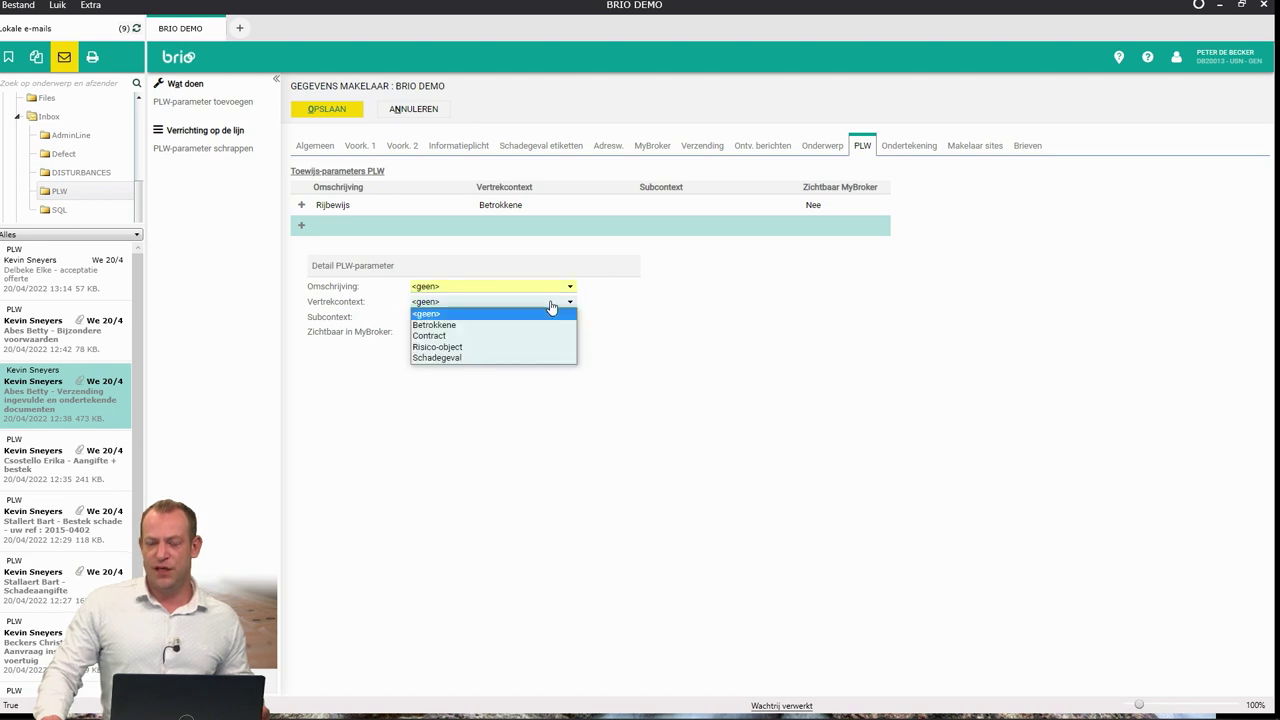
{"action": "left_click", "coordinate": [498, 328]}
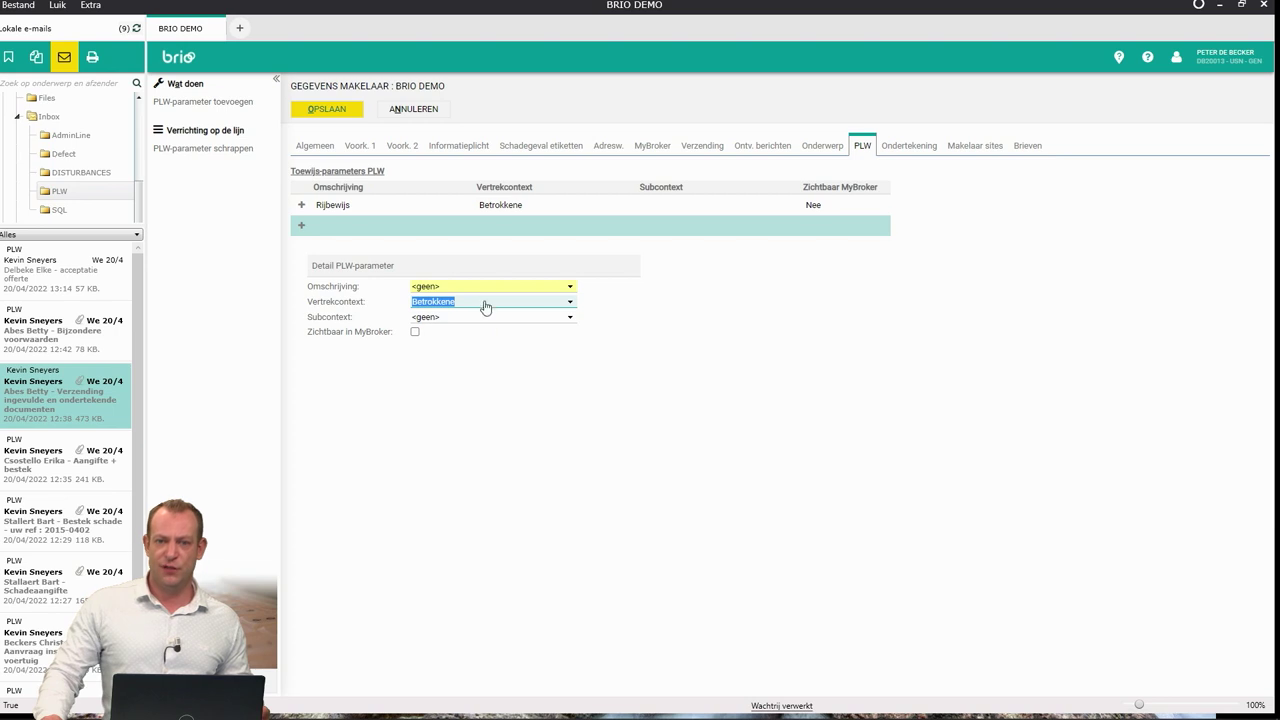
{"action": "left_click", "coordinate": [483, 293]}
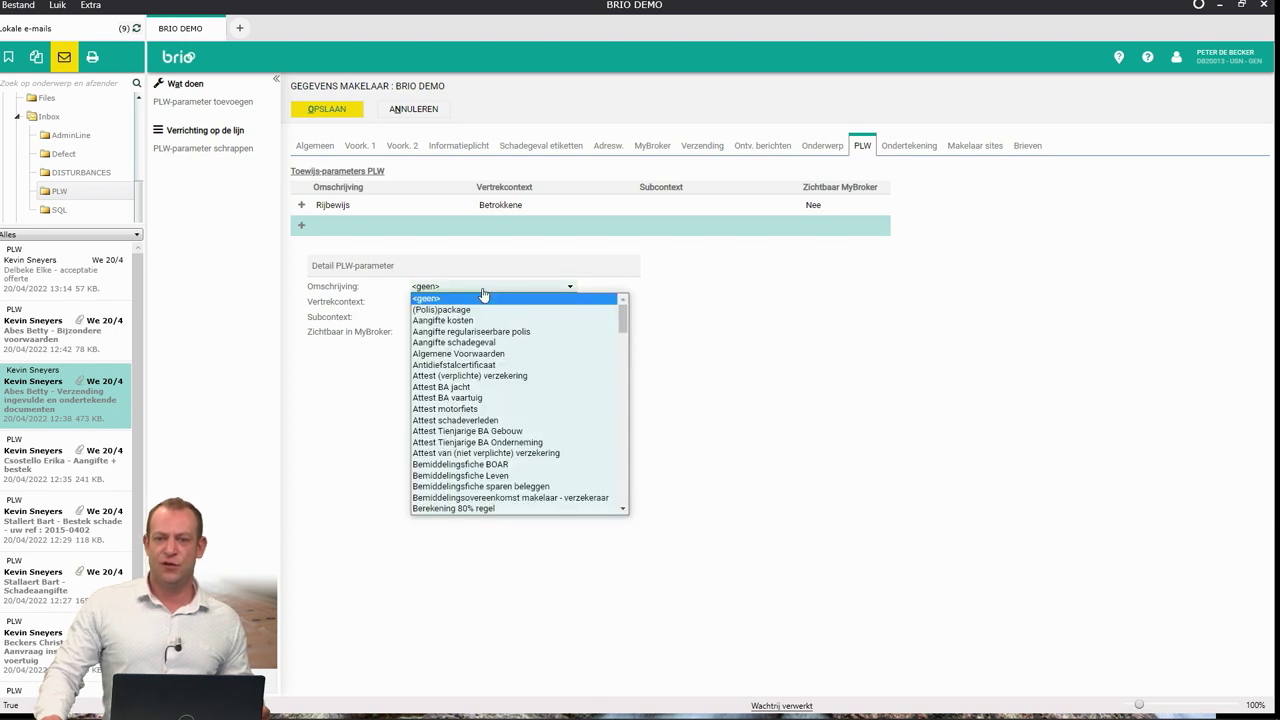
{"action": "key", "text": "i"}
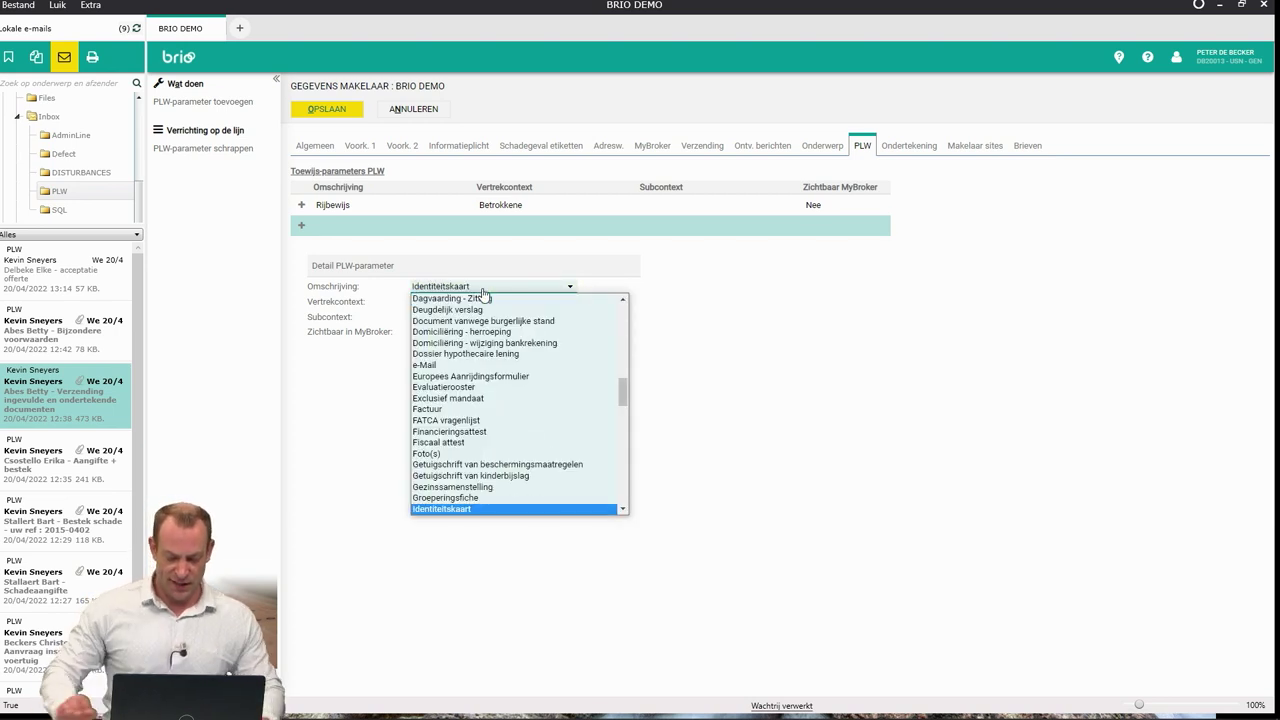
{"action": "left_click", "coordinate": [470, 511]}
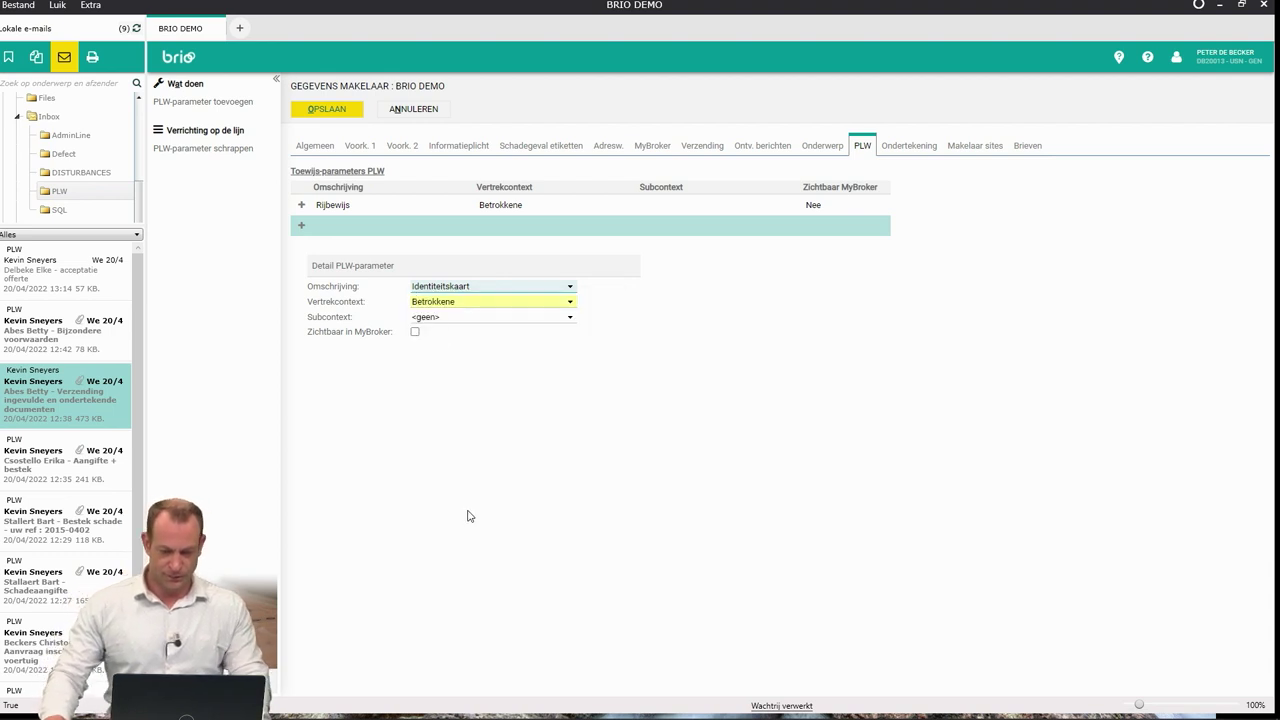
Save the broker settings and close the program, confirming the exit.
{"action": "left_click", "coordinate": [348, 114]}
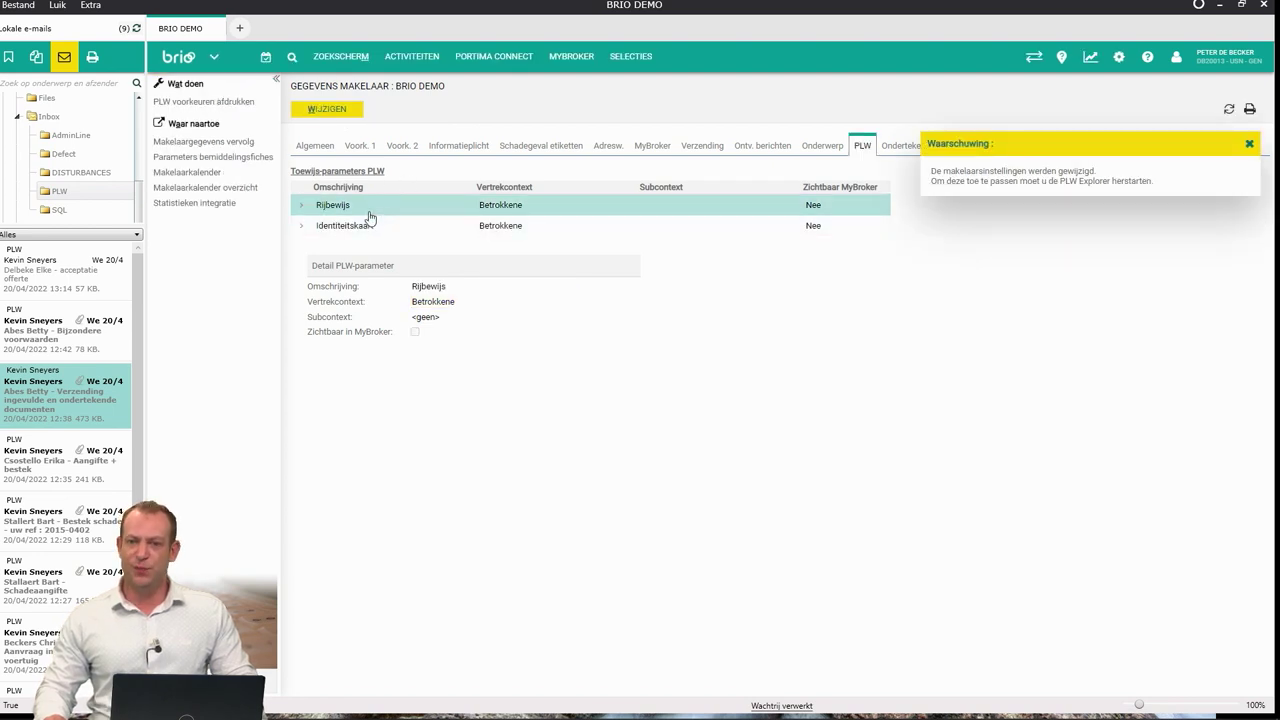
{"action": "double_click", "coordinate": [440, 305]}
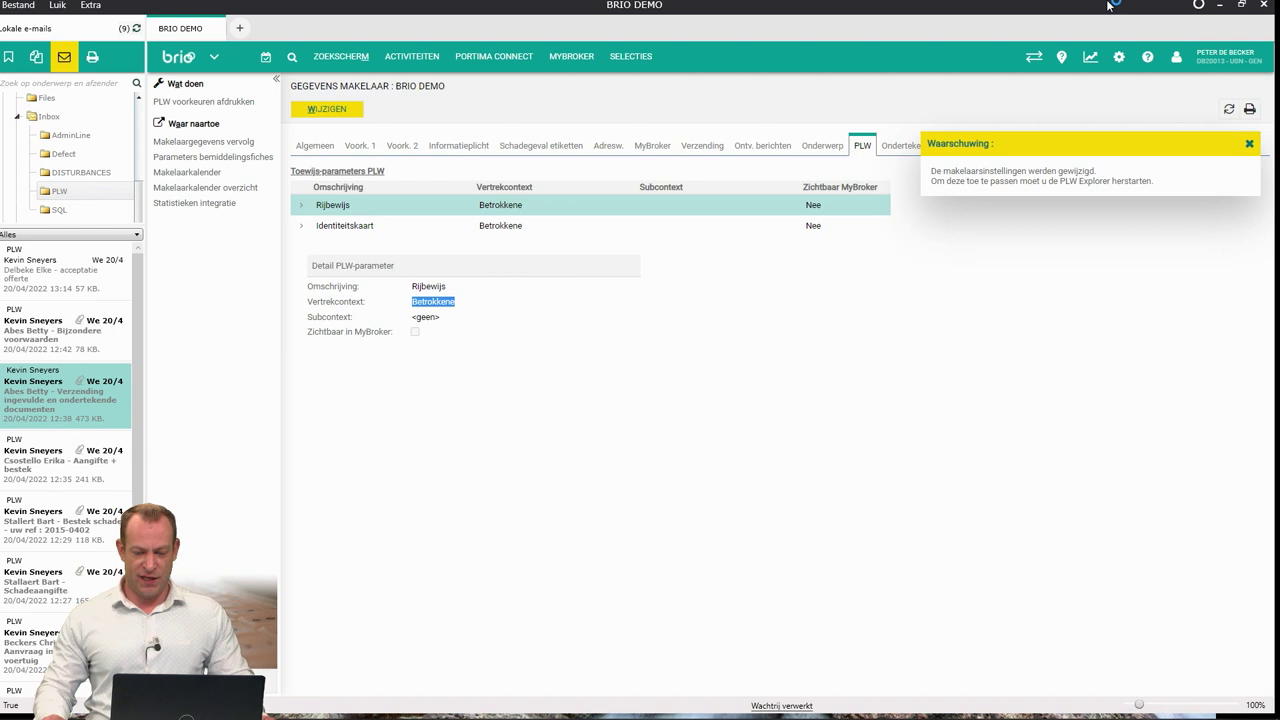
{"action": "left_click", "coordinate": [1270, 6]}
{"action": "left_click", "coordinate": [611, 434]}
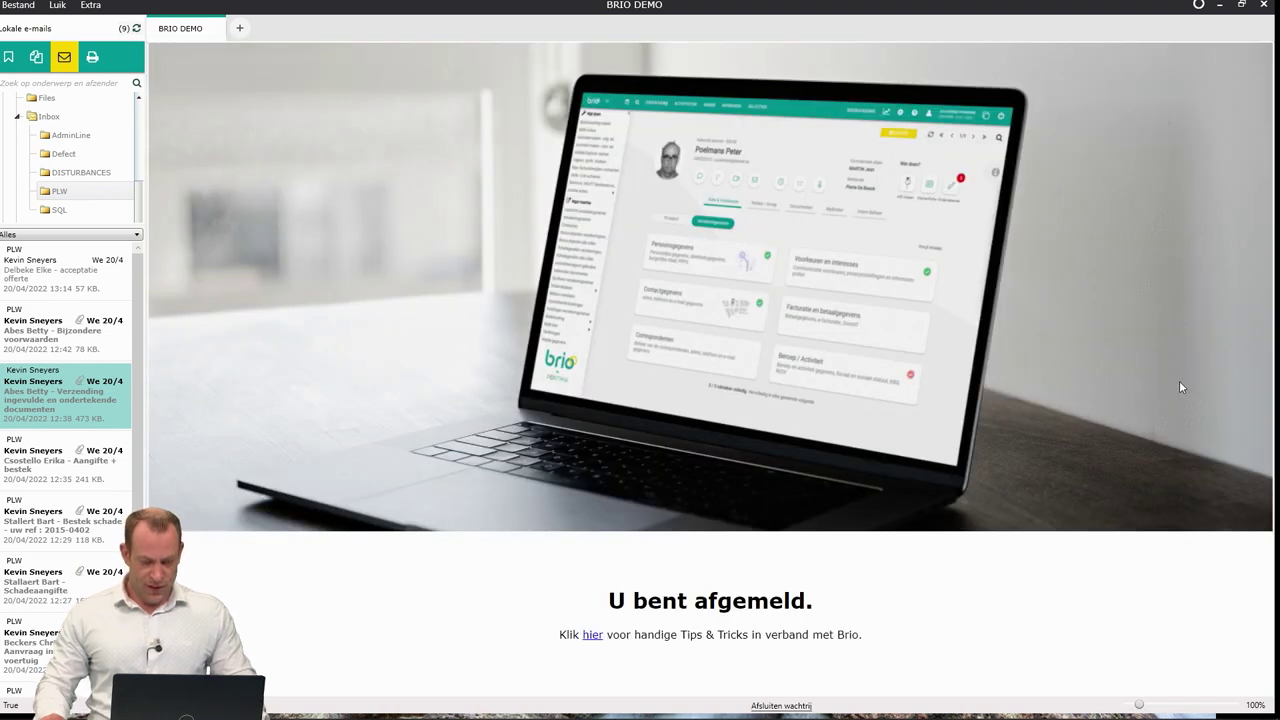
Close the signed-out Brio window, launch Brio again from the desktop and dismiss the release note.
{"action": "left_click", "coordinate": [1262, 7]}
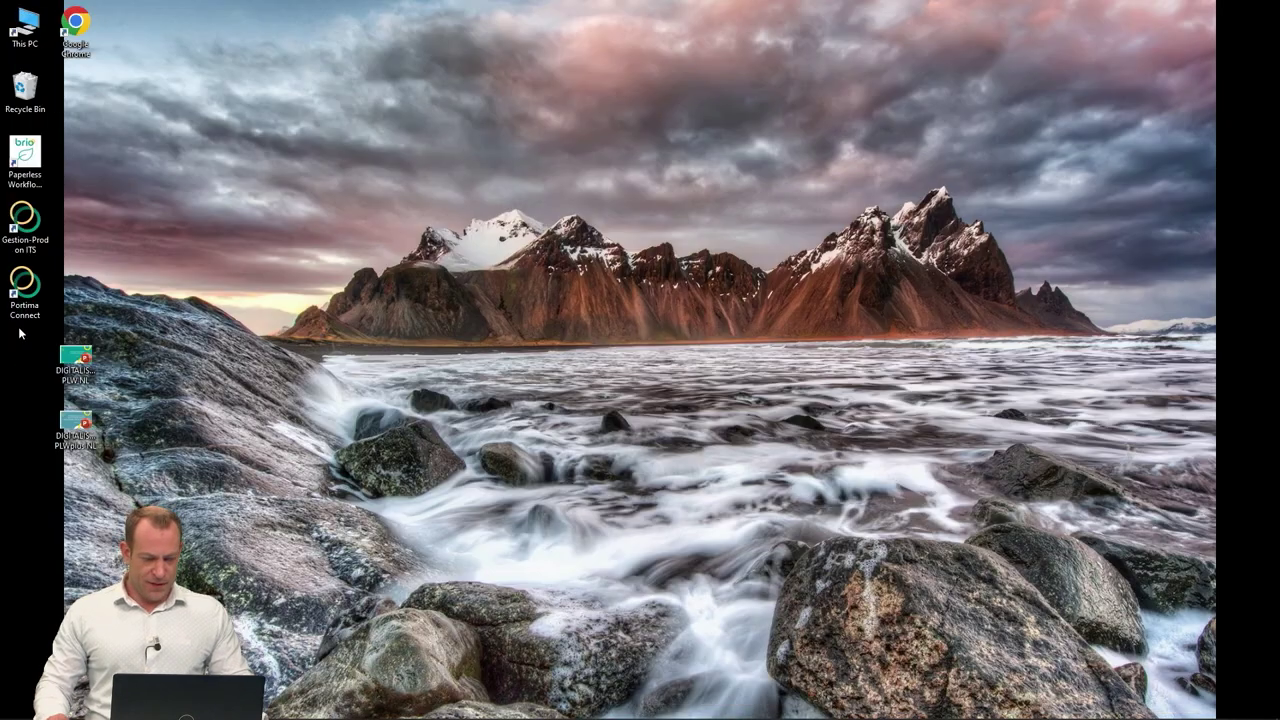
{"action": "double_click", "coordinate": [54, 185]}
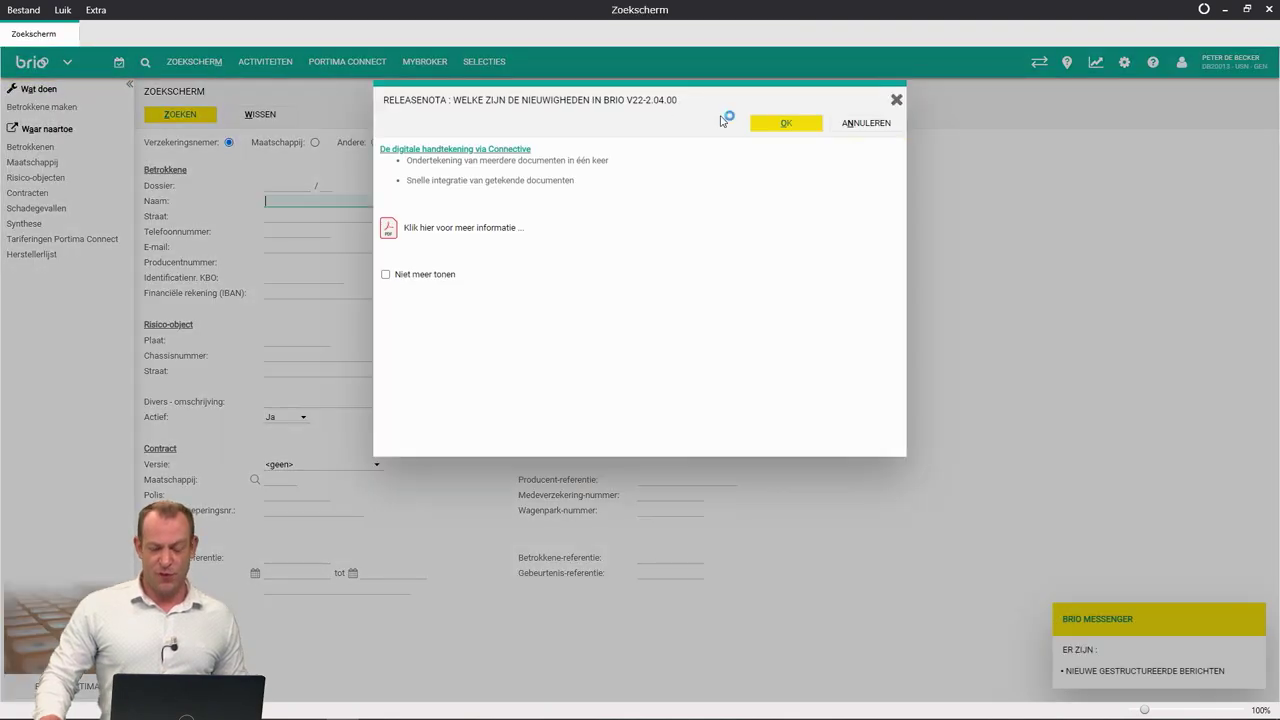
{"action": "left_click", "coordinate": [851, 123]}
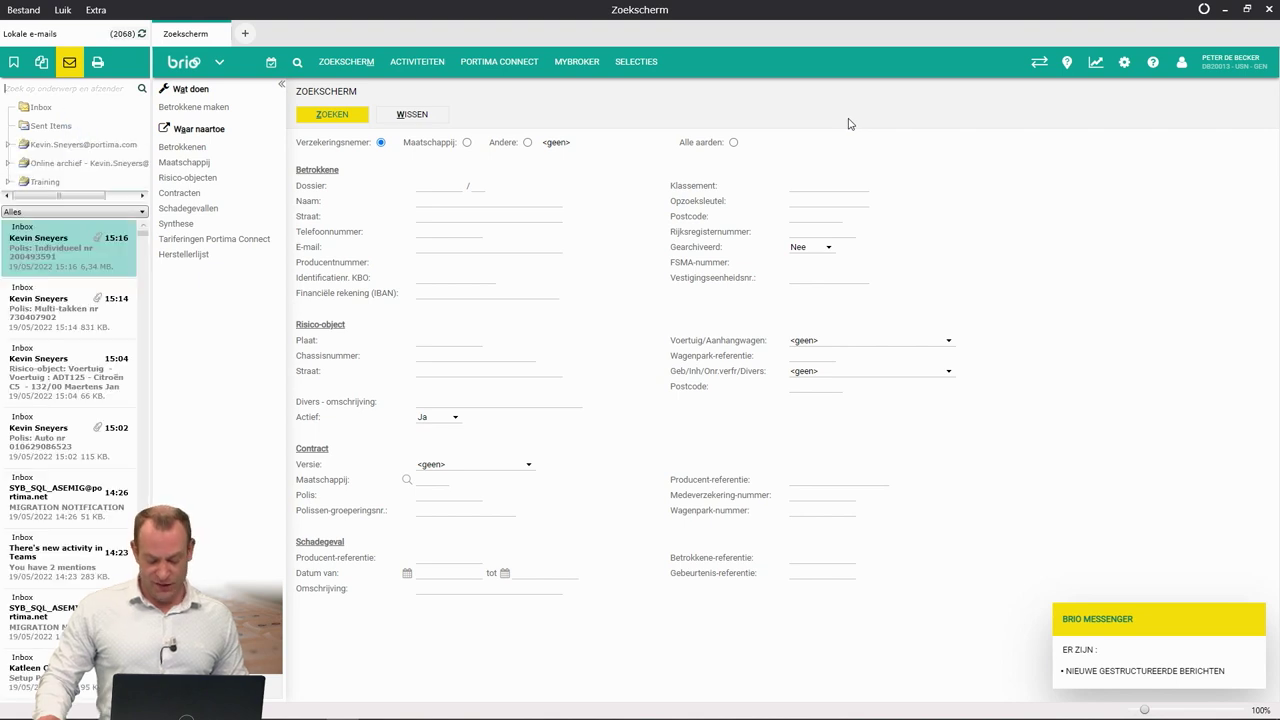
Search for the policyholder by part of the surname and open the second matching client's file.
{"action": "left_click", "coordinate": [555, 199]}
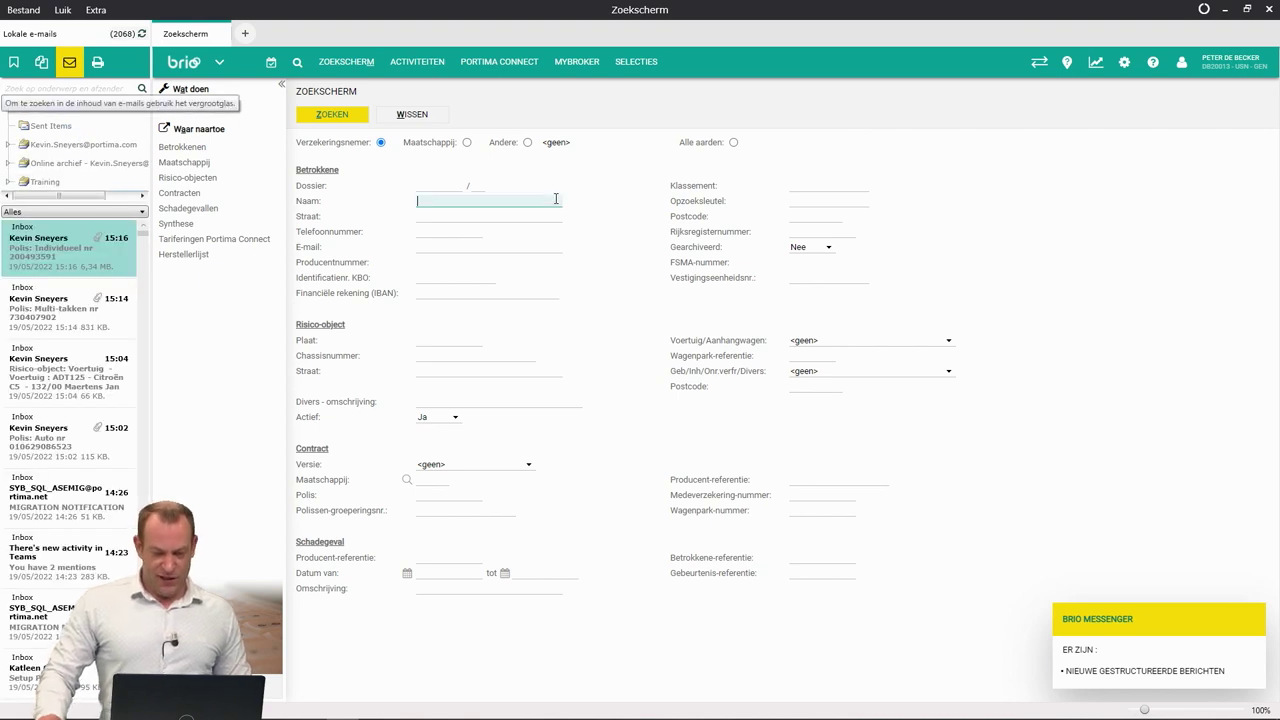
{"action": "type", "text": "maert"}
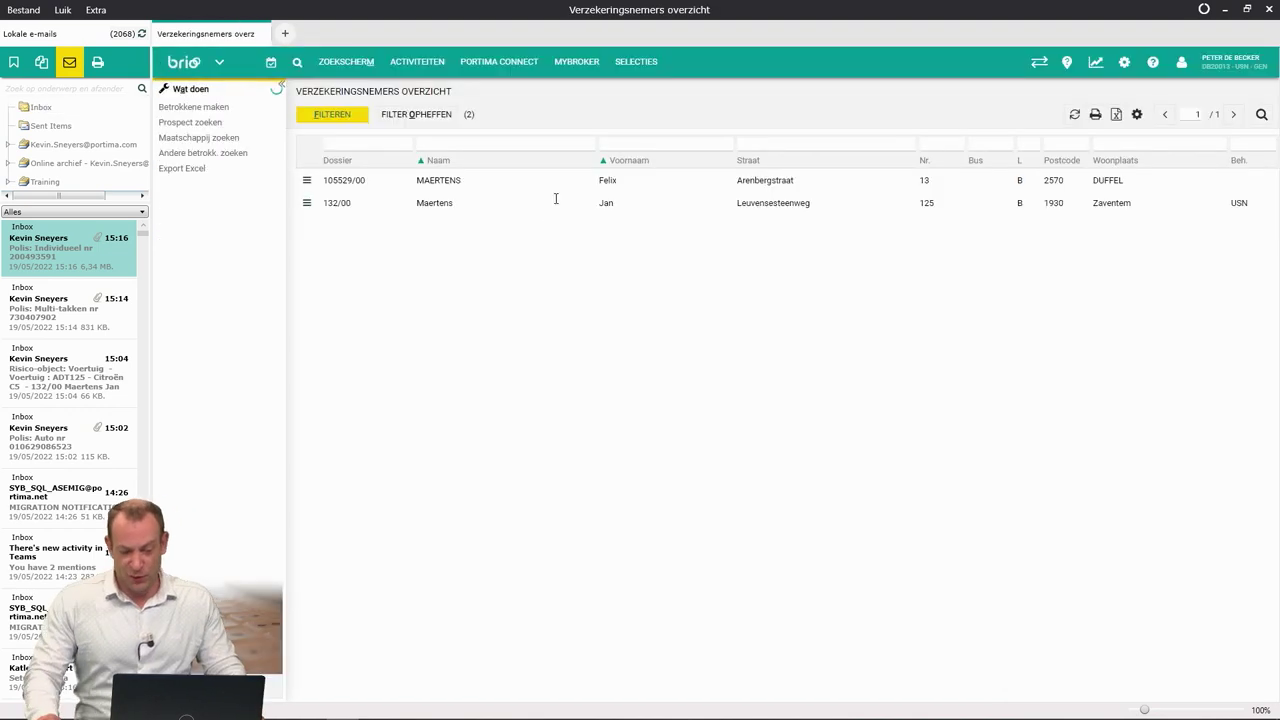
{"action": "left_click", "coordinate": [555, 203]}
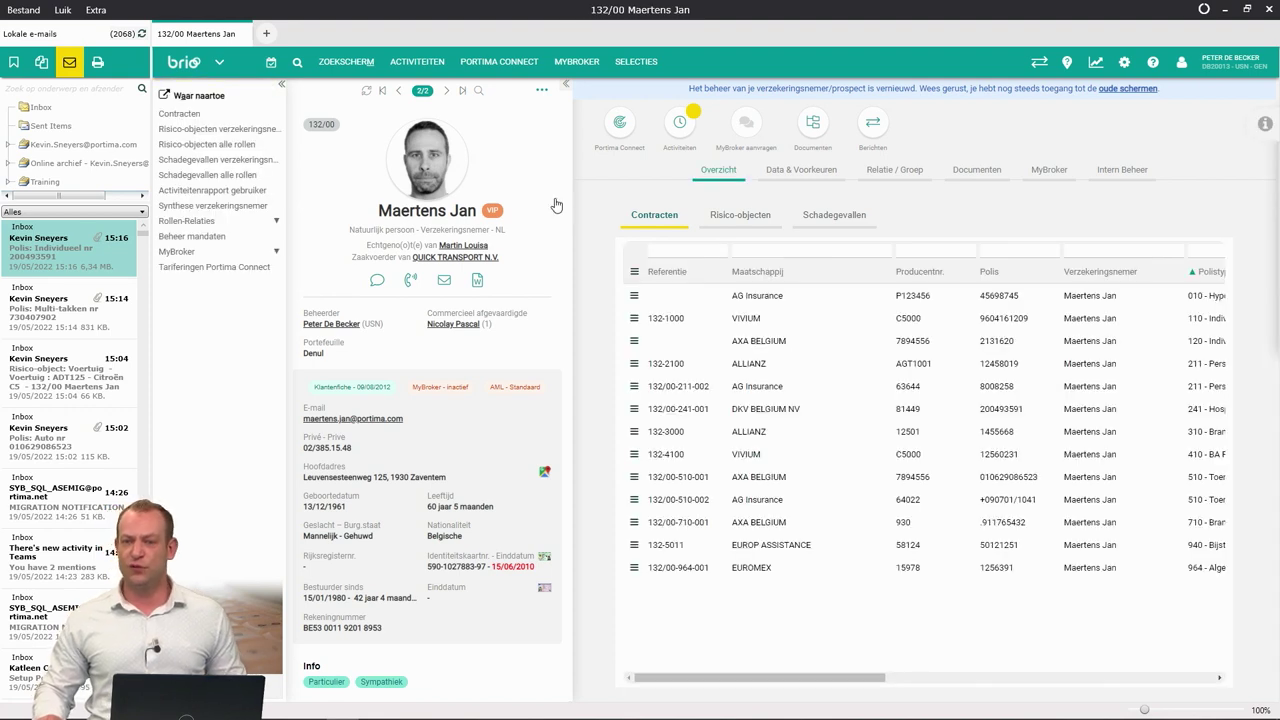
Display the local files and start assigning Rijbewijs.pdf to the open client file.
{"action": "left_click", "coordinate": [41, 66]}
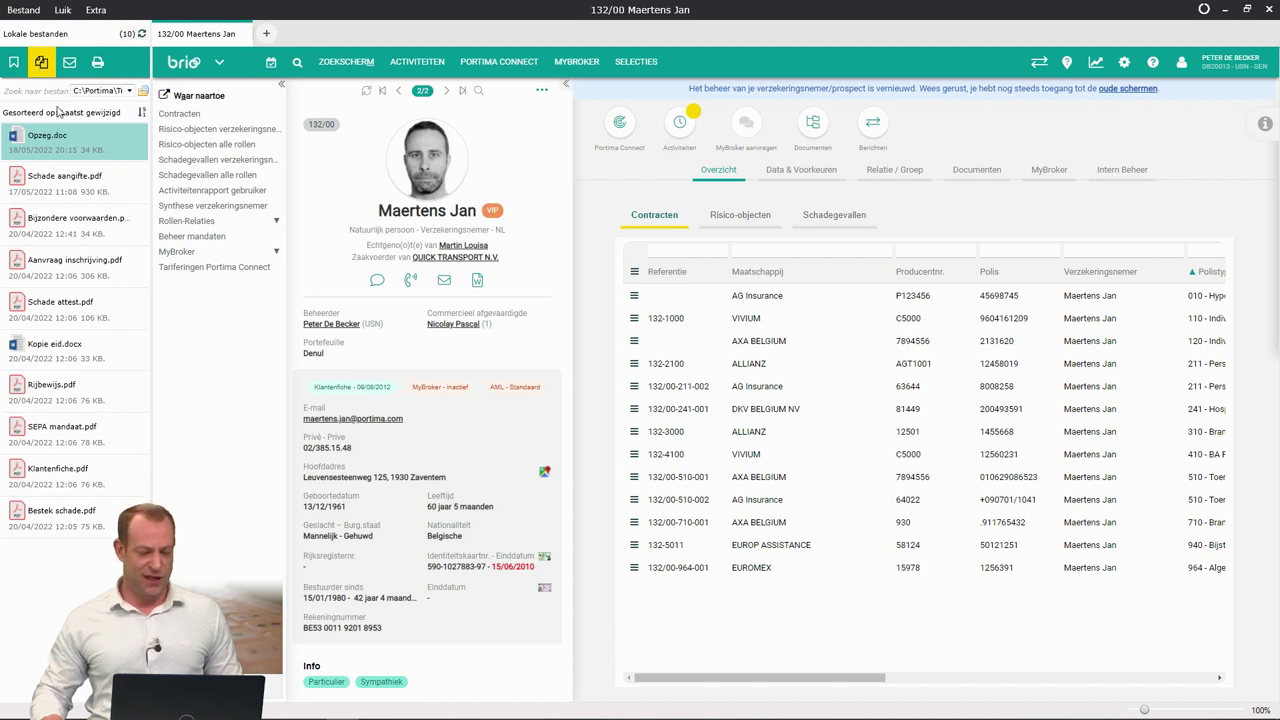
{"action": "left_click", "coordinate": [83, 388]}
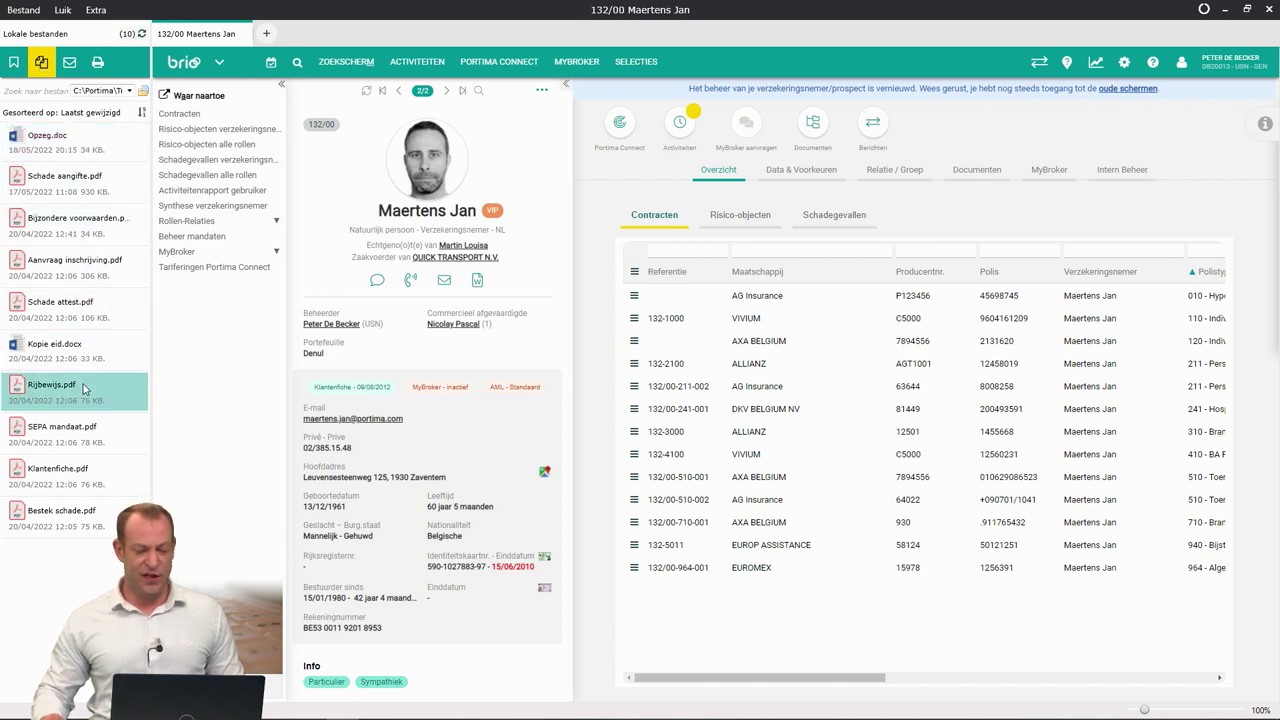
{"action": "right_click", "coordinate": [85, 387]}
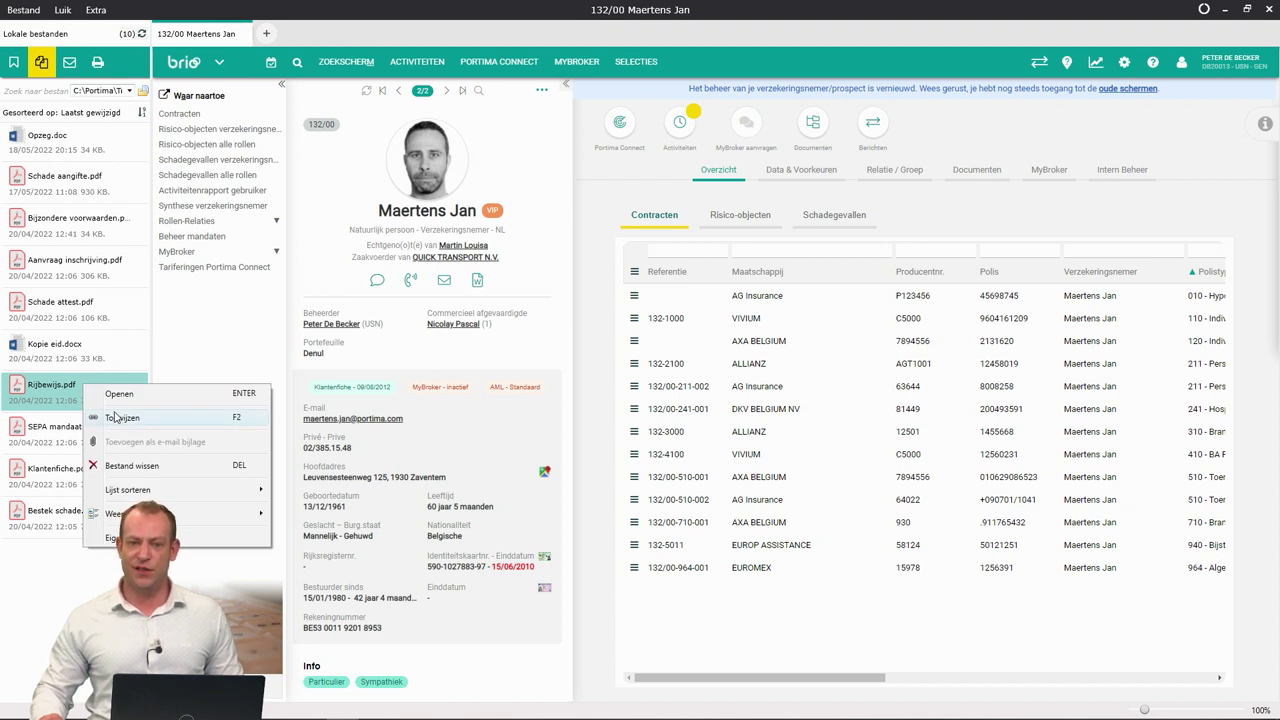
{"action": "left_click", "coordinate": [115, 417]}
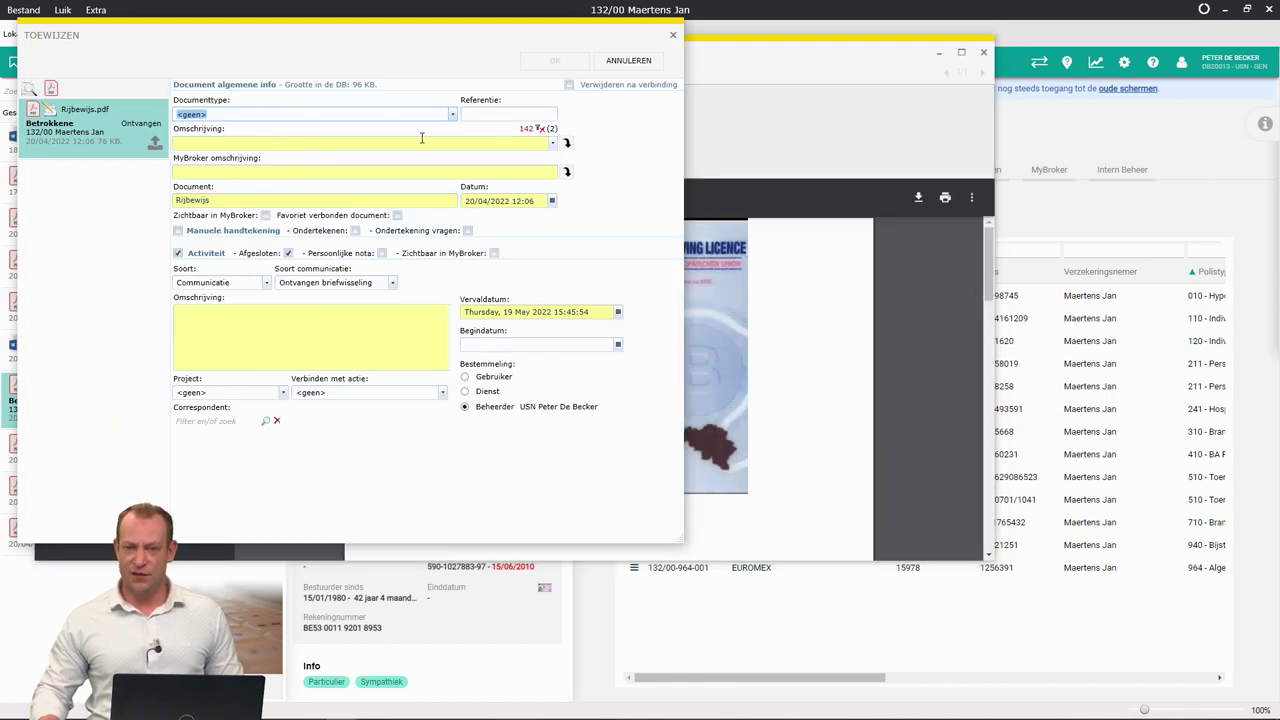
Check the Omschrijving choices offered for the document and remove the filter that limits them to the PLW parameters.
{"action": "left_click", "coordinate": [552, 144]}
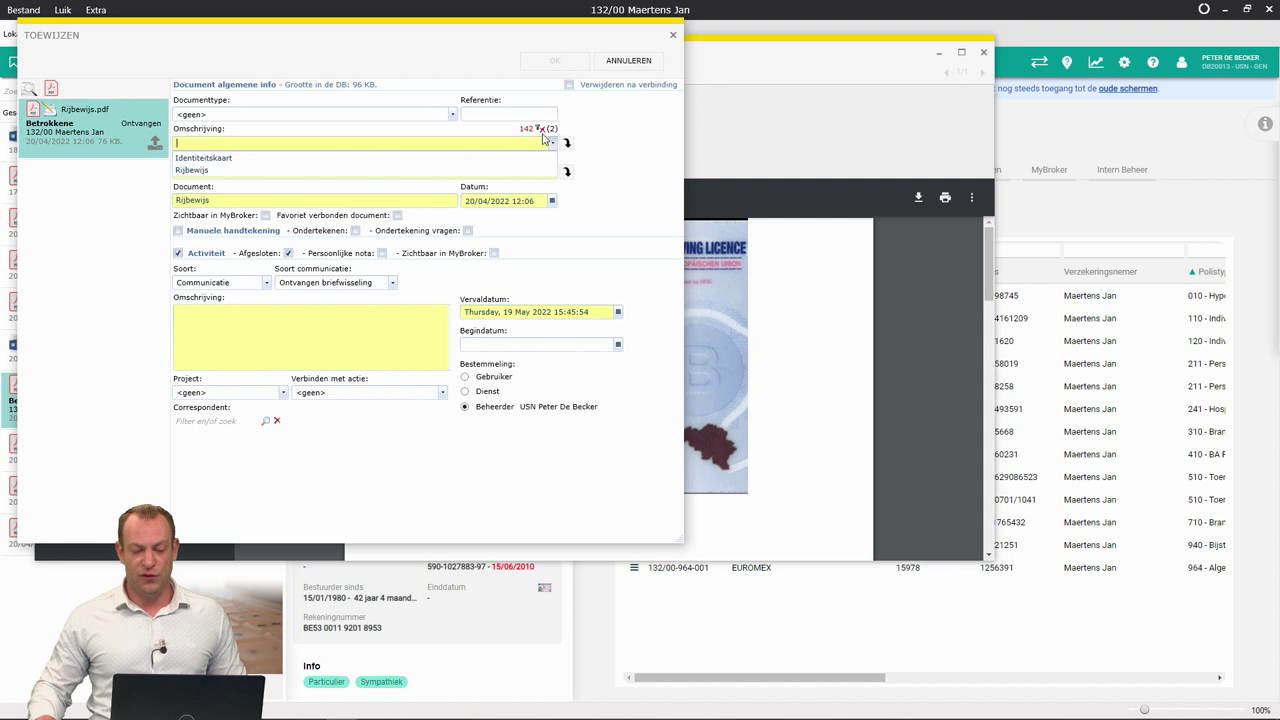
{"action": "left_click", "coordinate": [541, 130]}
{"action": "left_click", "coordinate": [565, 143]}
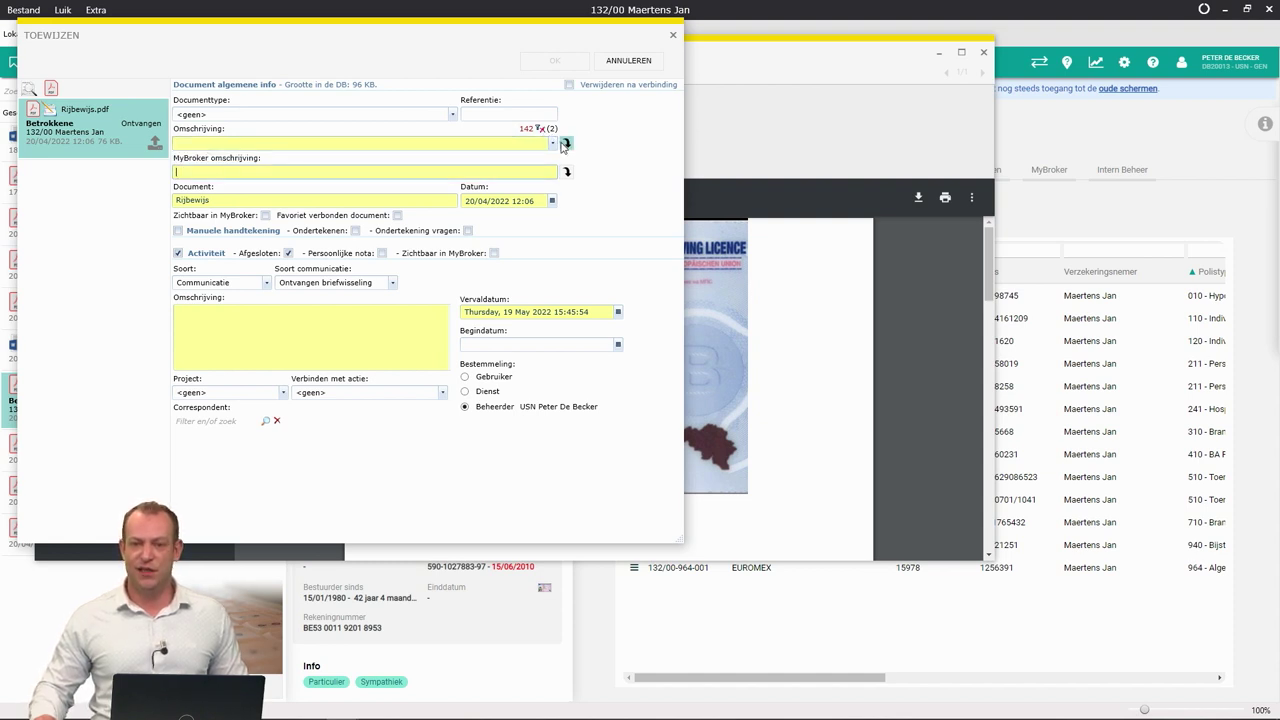
{"action": "left_click", "coordinate": [552, 144]}
{"action": "left_click", "coordinate": [552, 144]}
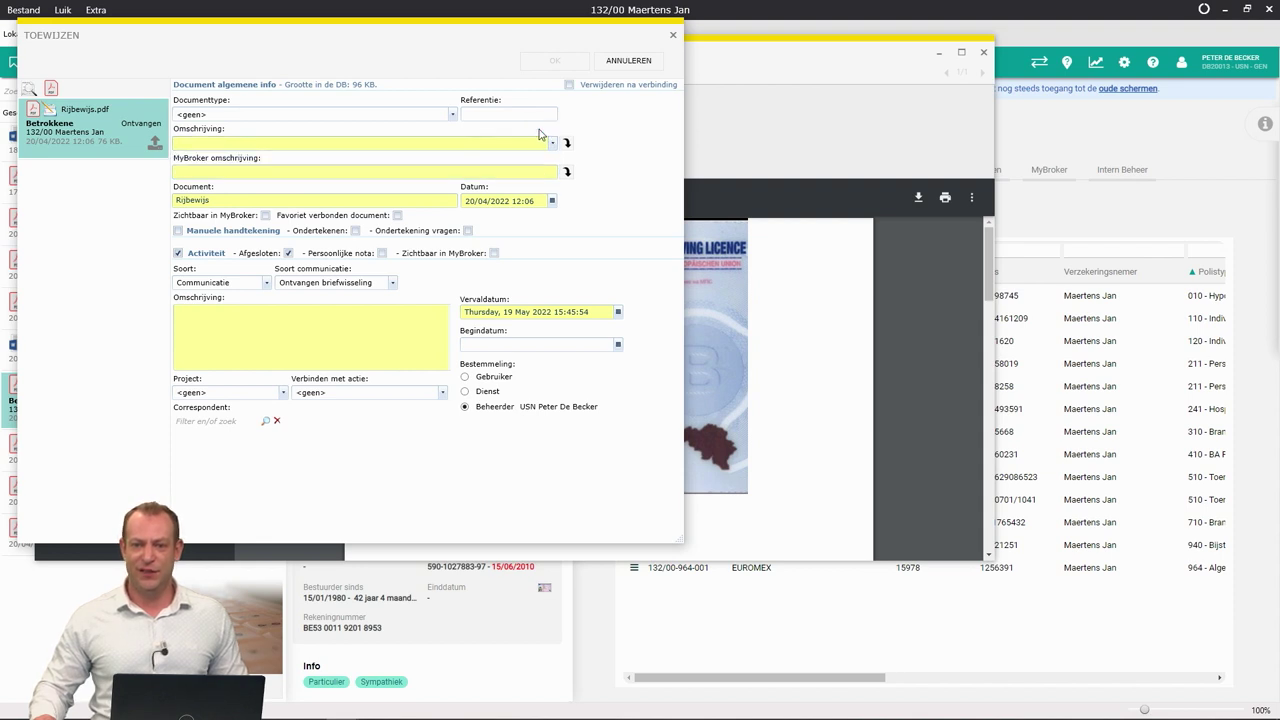
Choose "Notitie makelaar na afspraak" as the document's Omschrijving, carry it over to the MyBroker omschrijving, and cancel the assignment.
{"action": "left_click", "coordinate": [552, 144]}
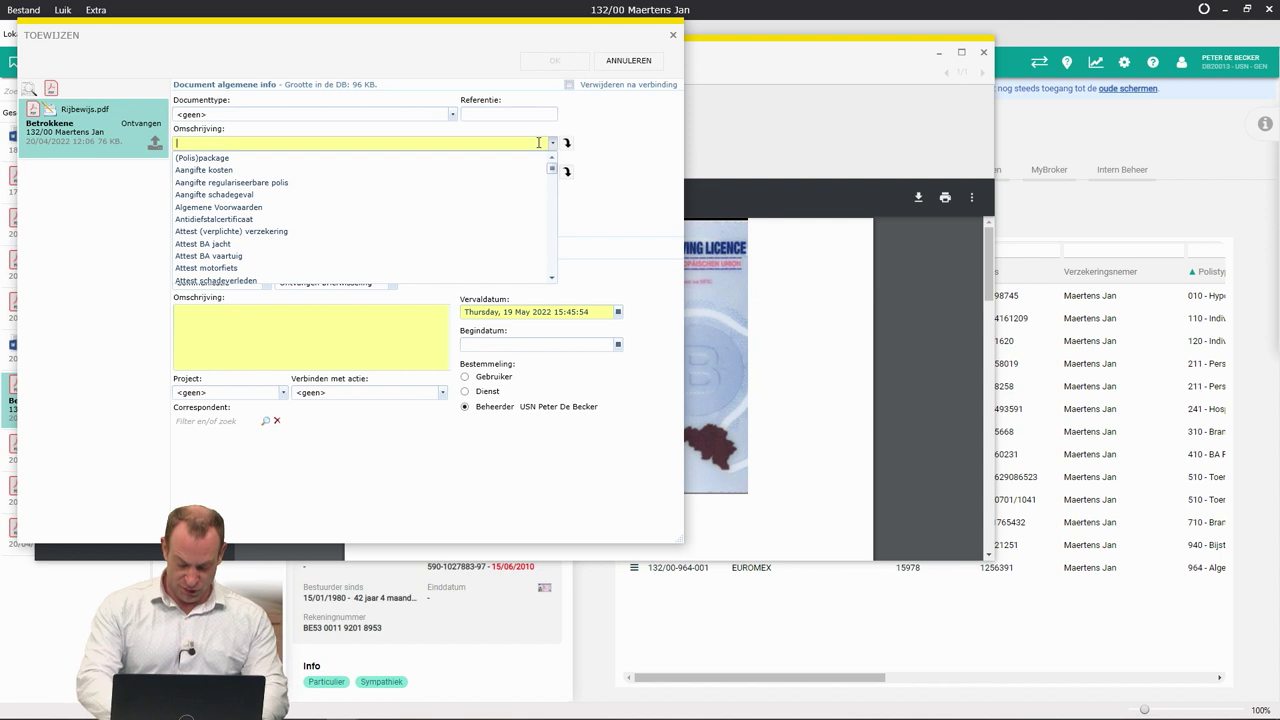
{"action": "type", "text": "noti"}
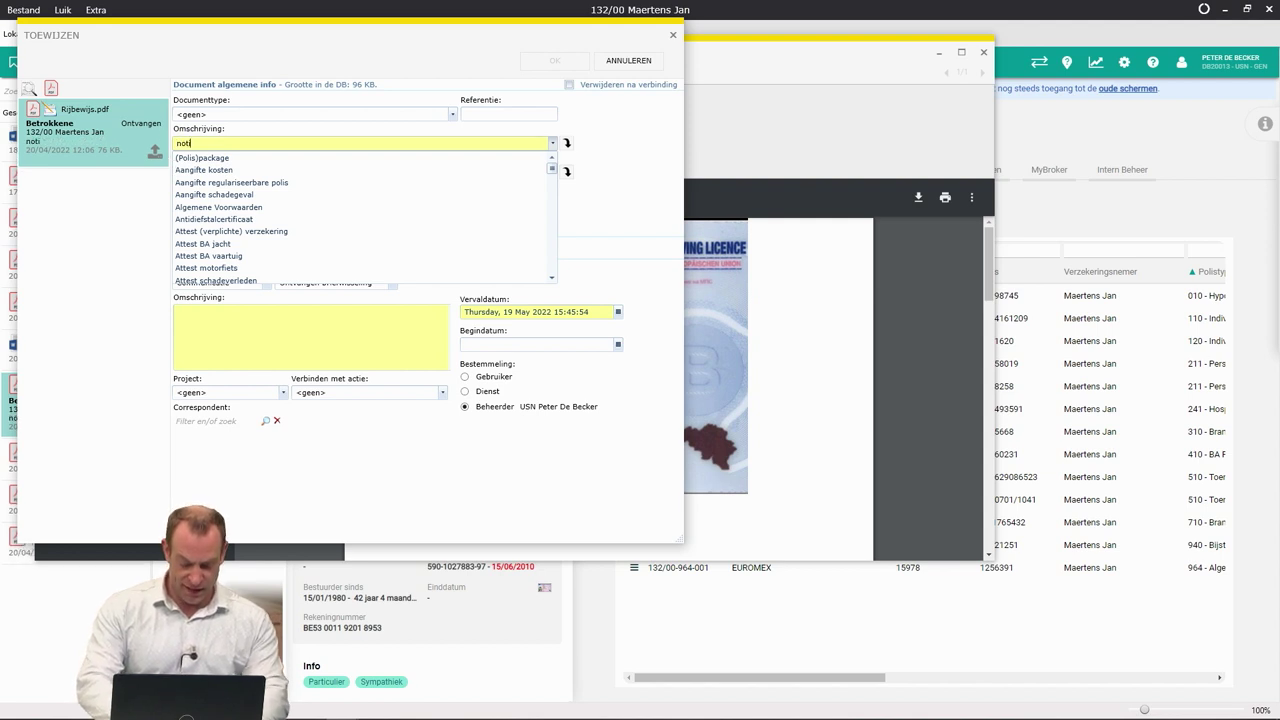
{"action": "key", "text": "BackSpace"}
{"action": "key", "text": "BackSpace"}
{"action": "key", "text": "BackSpace"}
{"action": "key", "text": "BackSpace"}
{"action": "scroll", "coordinate": [470, 219], "scroll_direction": "down", "scroll_amount": 5}
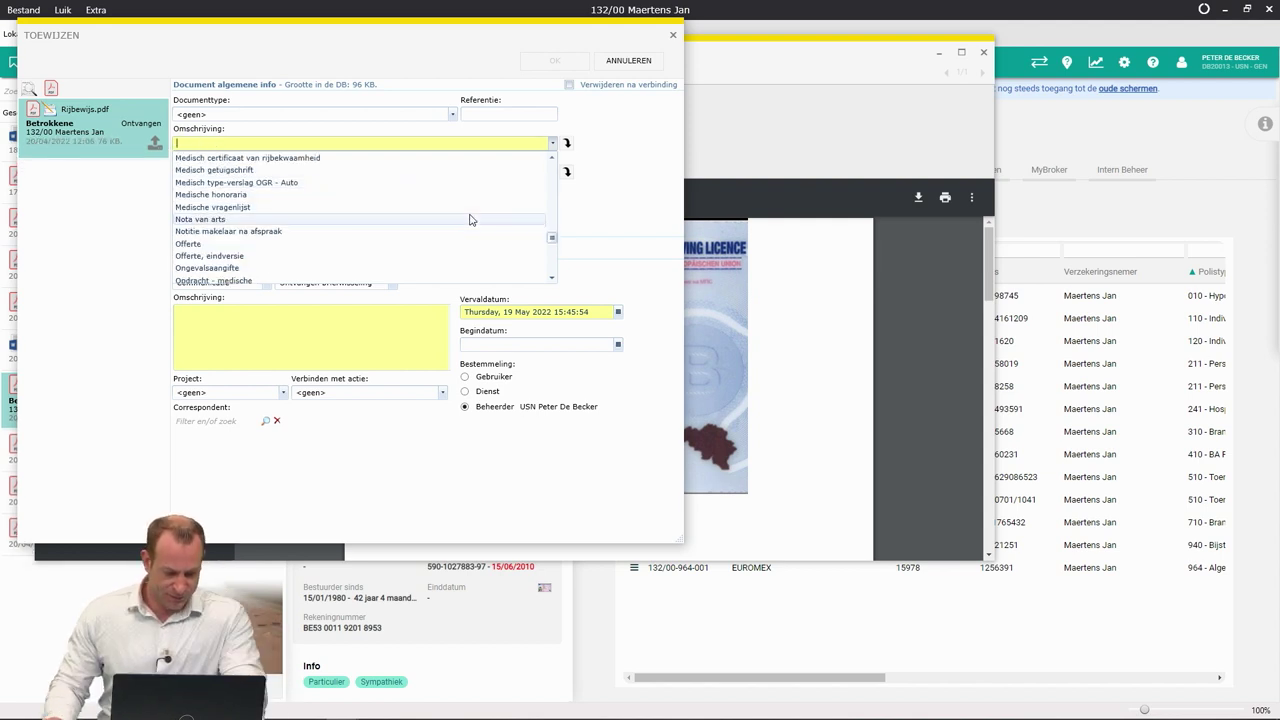
{"action": "left_click", "coordinate": [280, 240]}
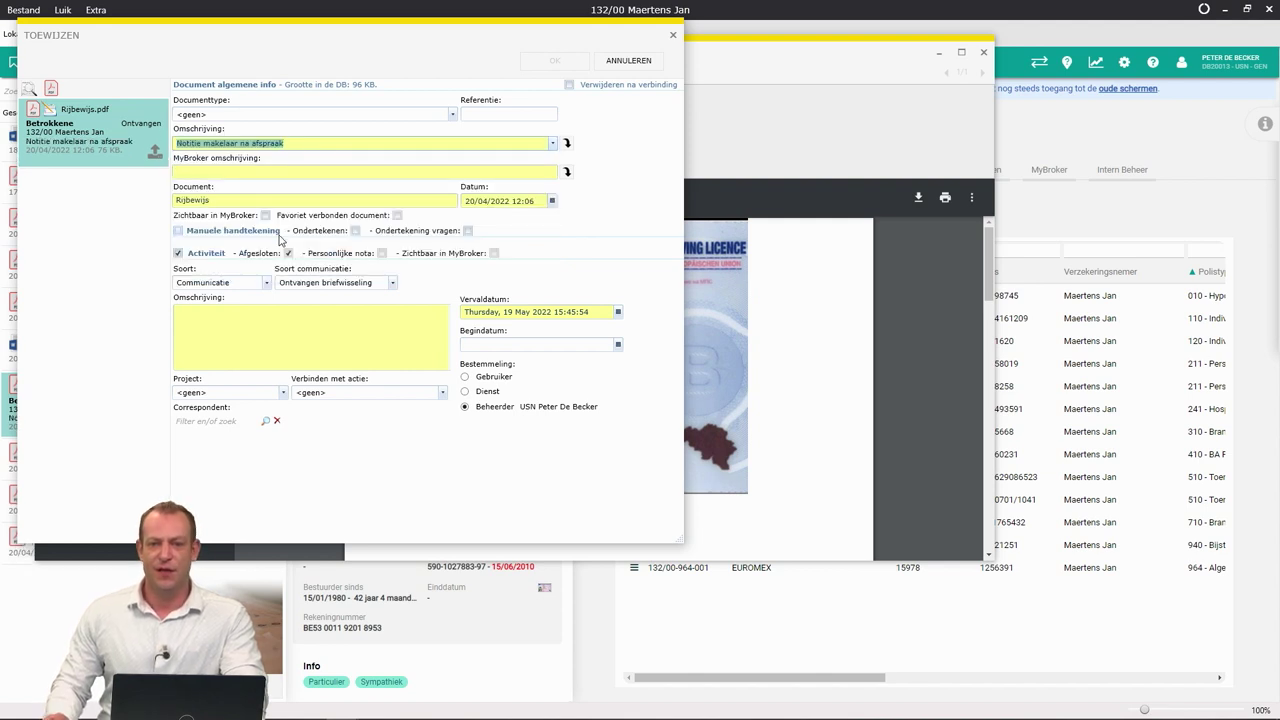
{"action": "left_click", "coordinate": [329, 172]}
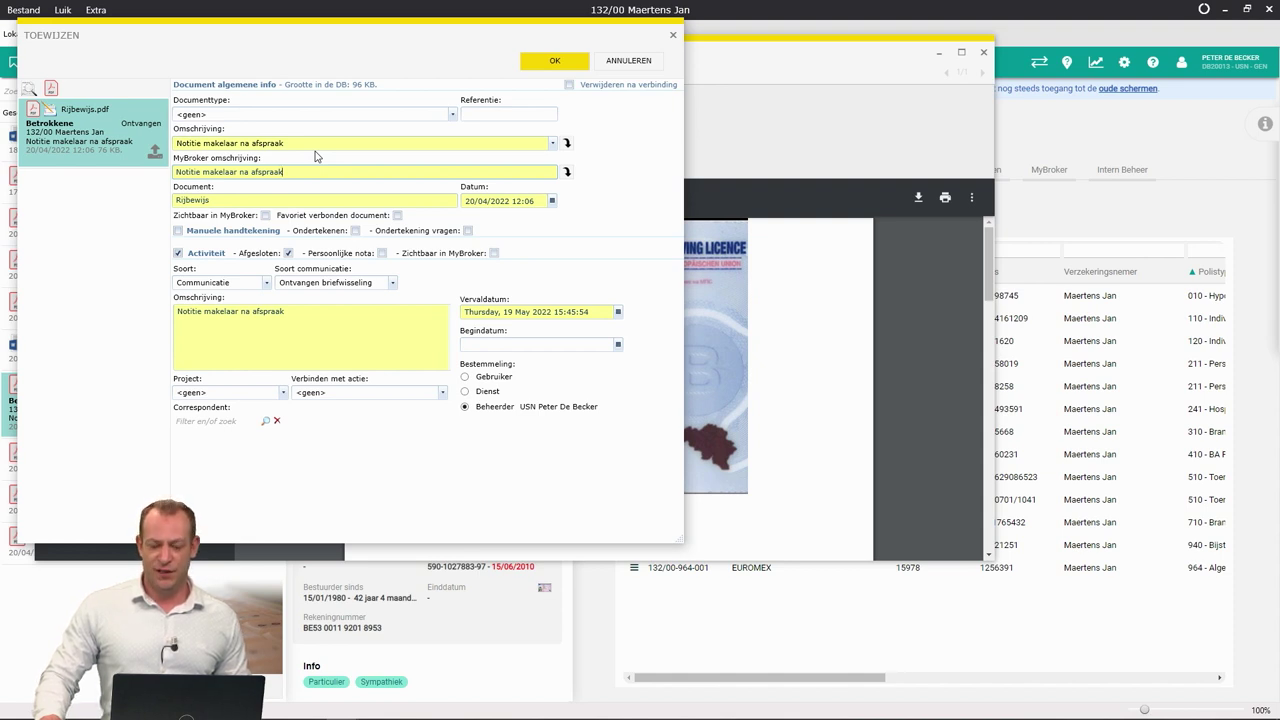
{"action": "left_click", "coordinate": [607, 64]}
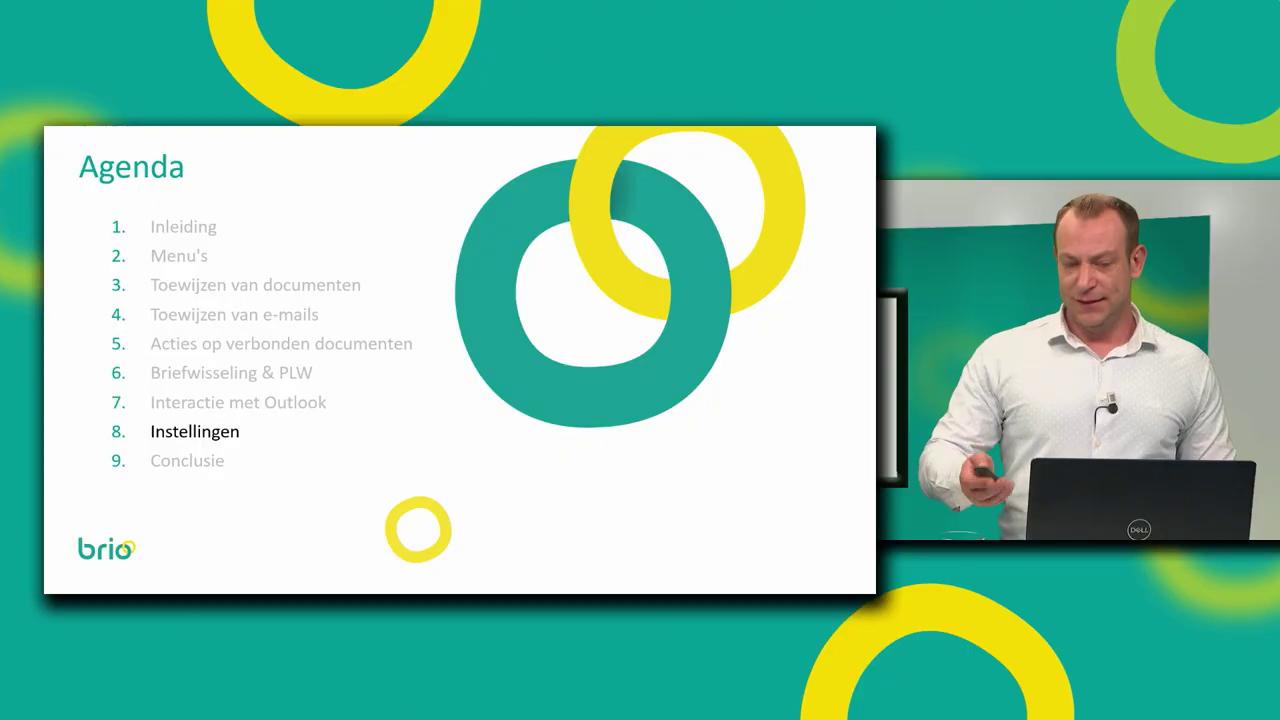
{"action": "key", "text": "Page_Down"}
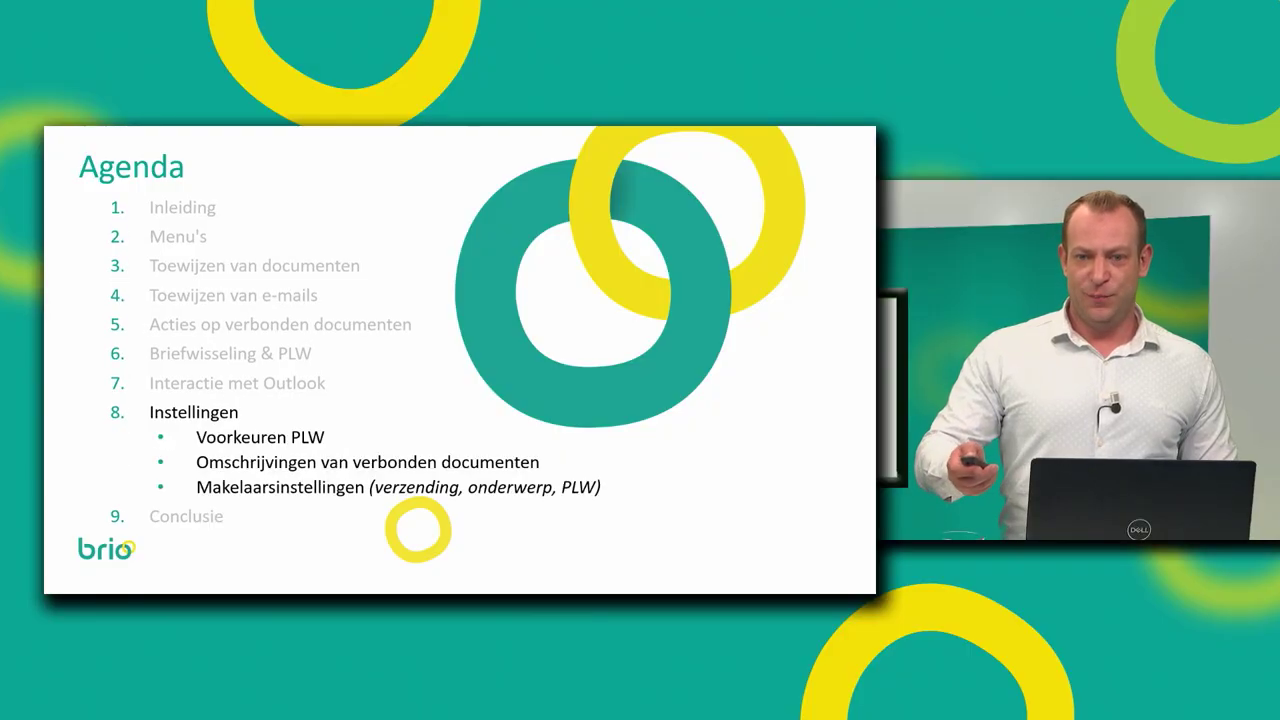
{"action": "key", "text": "Page_Down"}
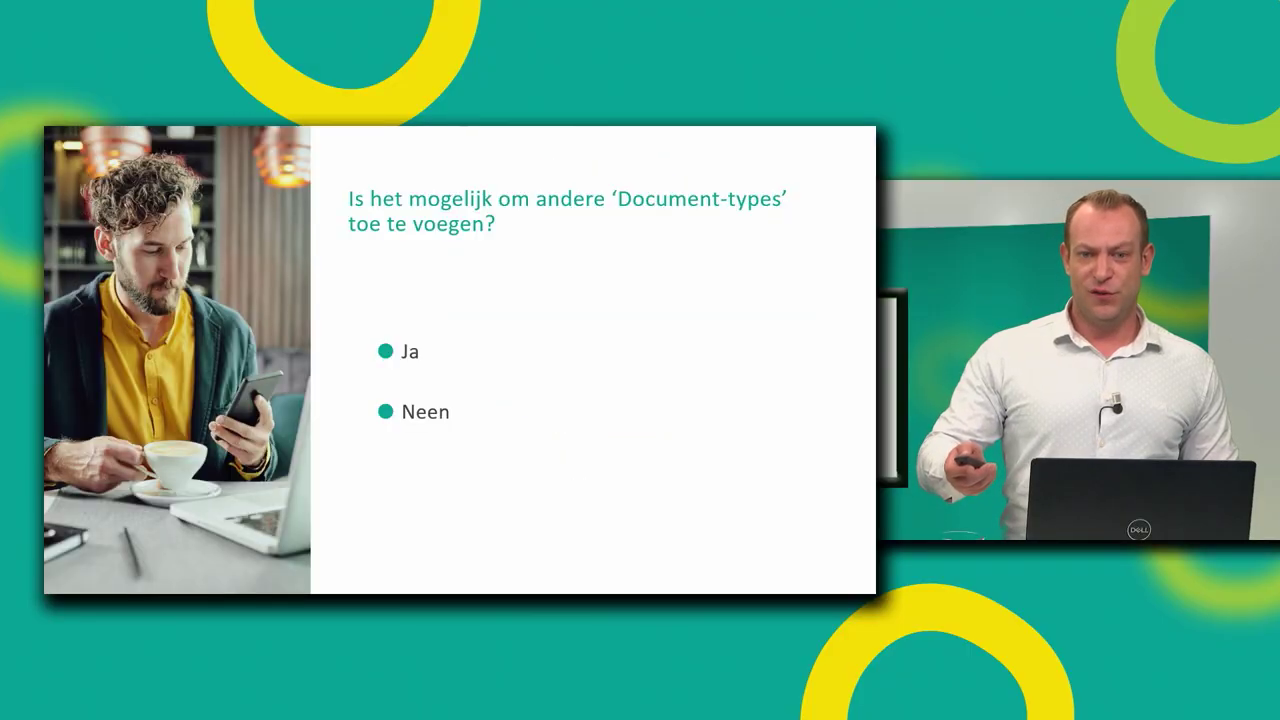